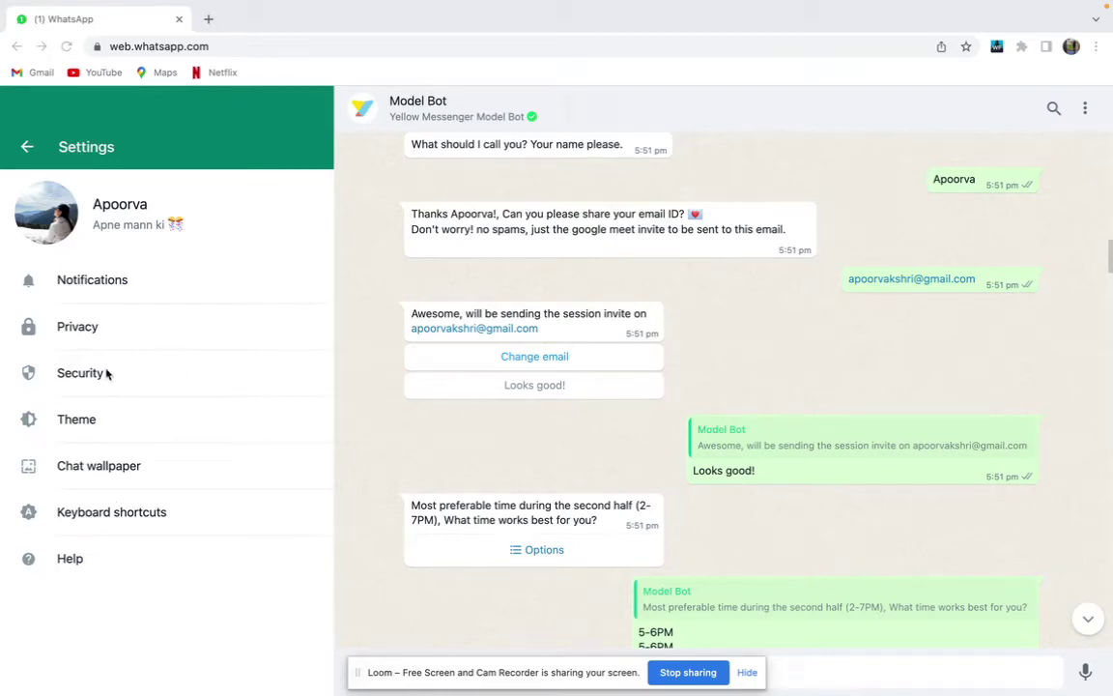
Bring up WhatsApp's Help information and hide the browser bookmarks bar
click(107, 557)
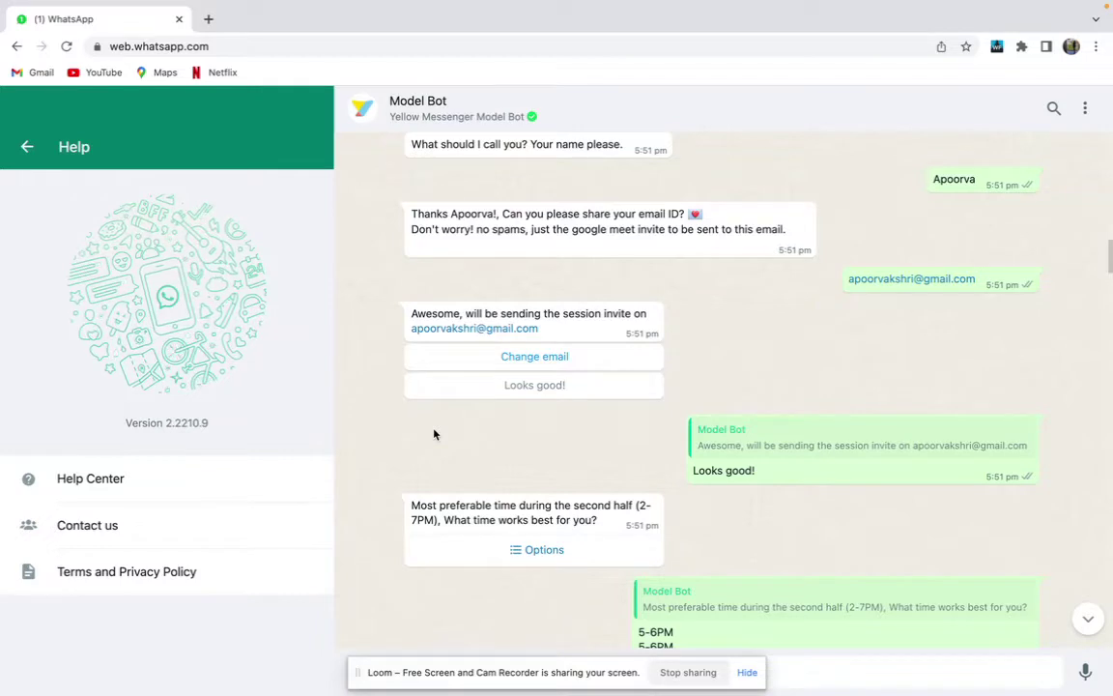
key(ctrl+shift+b)
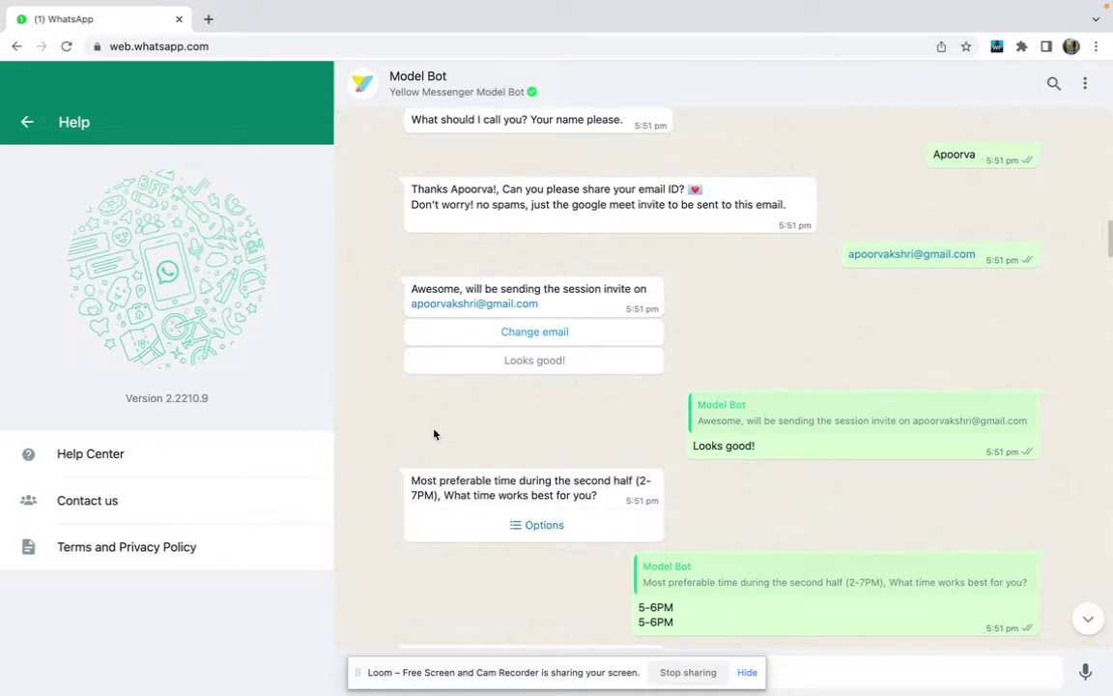
scroll(434, 435, up, 5)
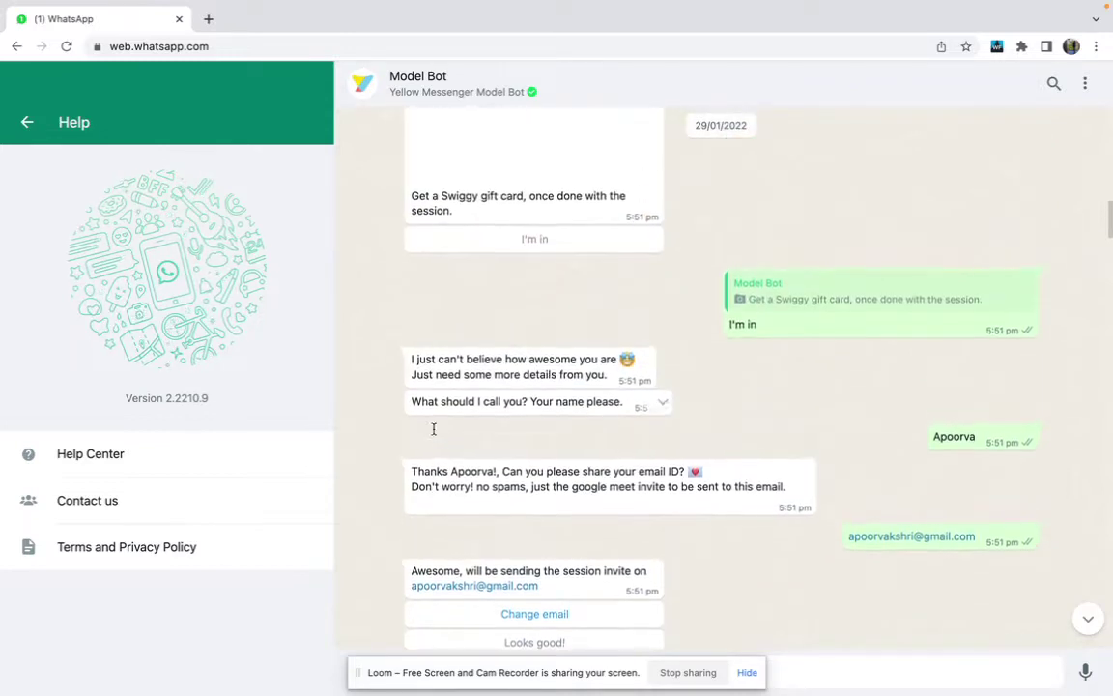
scroll(433, 428, down, 5)
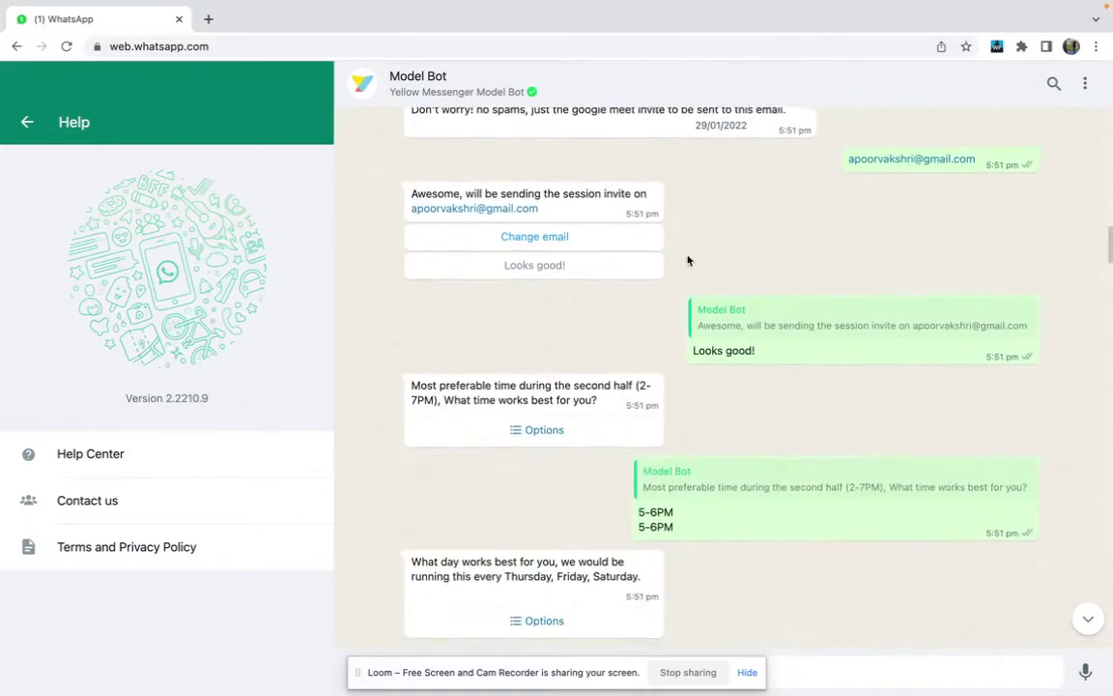
Scroll back through the earlier Model Bot chat, then switch to the Community Webinars spreadsheet
drag(688, 258, 261, 264)
click(691, 437)
scroll(556, 457, down, 3)
scroll(556, 458, down, 10)
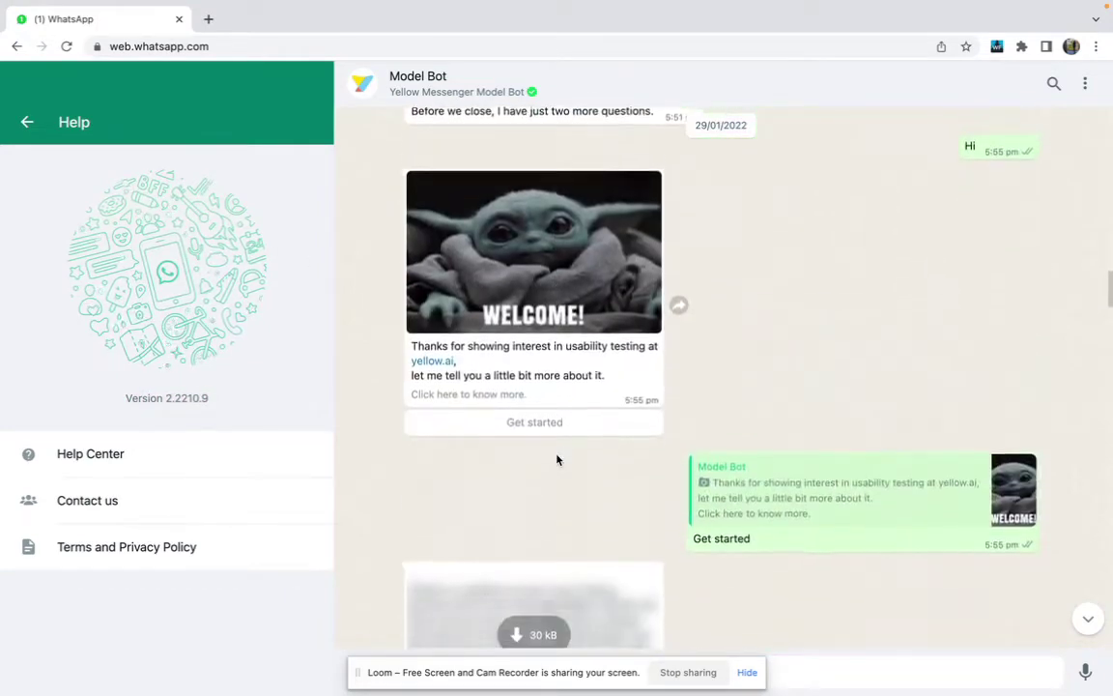
scroll(591, 501, down, 9)
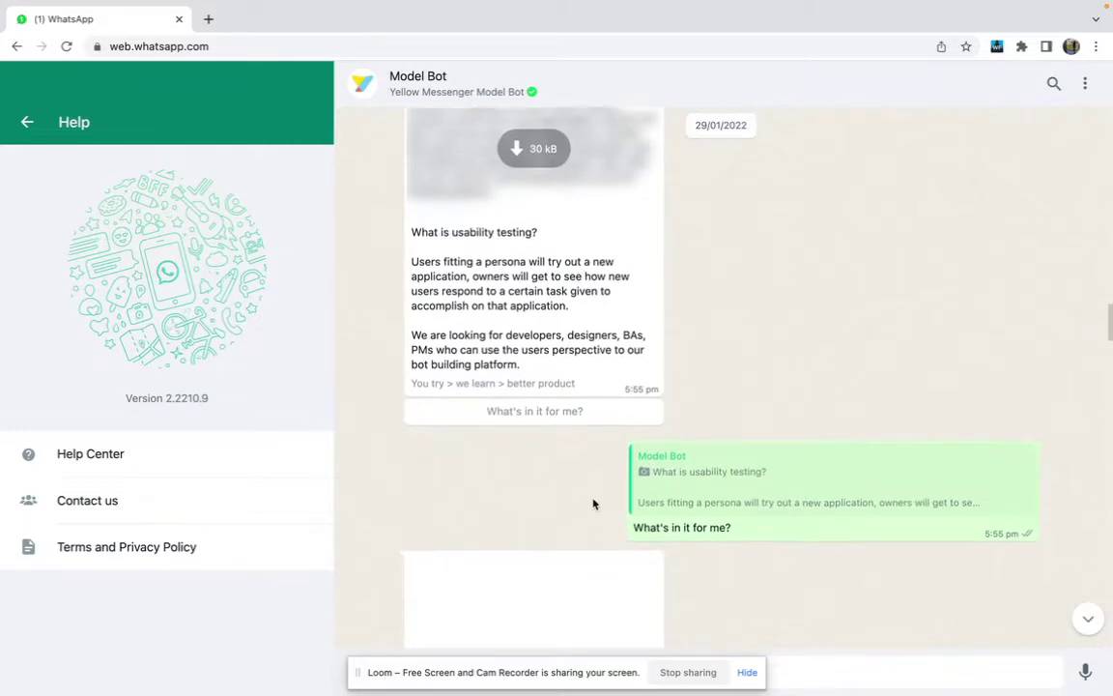
scroll(593, 503, down, 20)
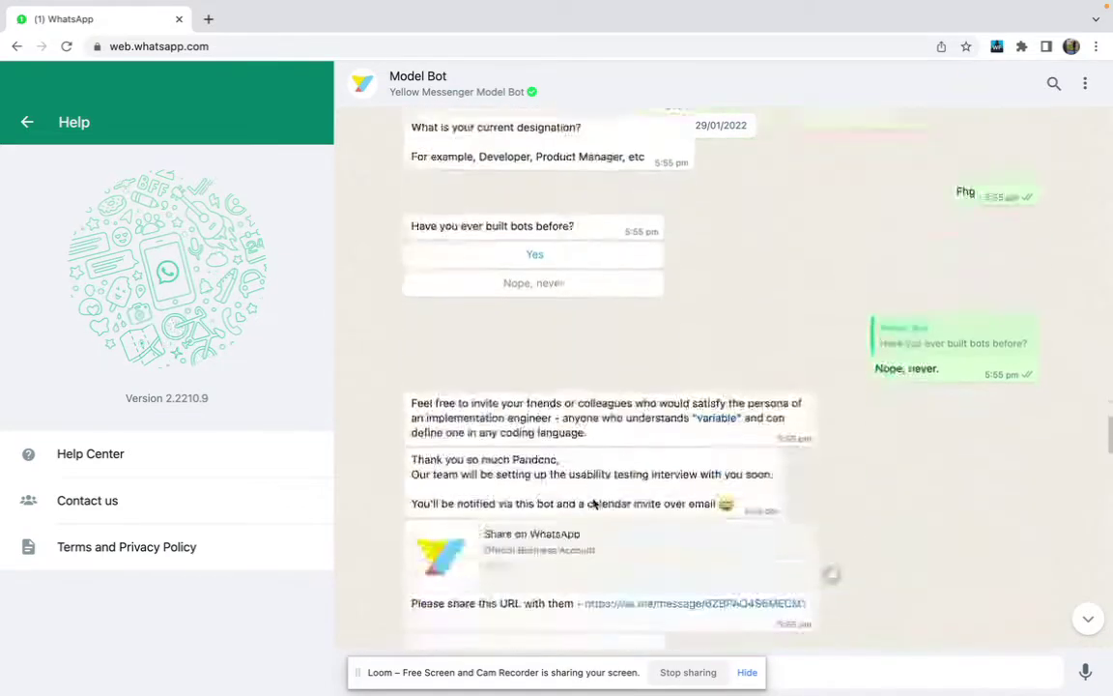
scroll(593, 503, down, 7)
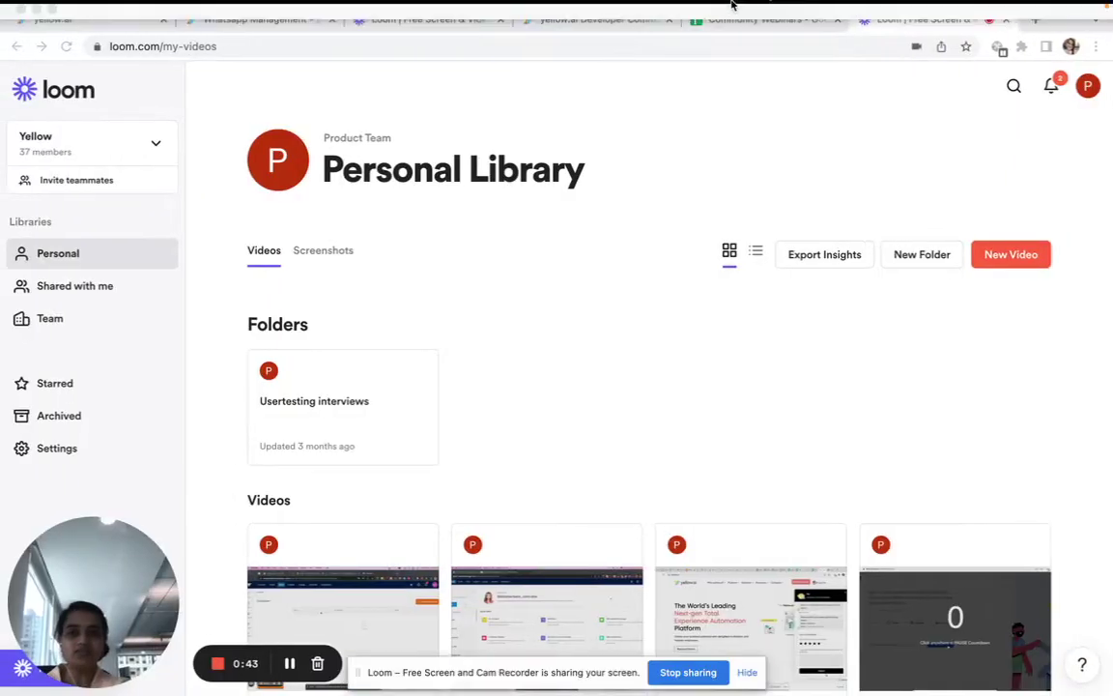
click(759, 19)
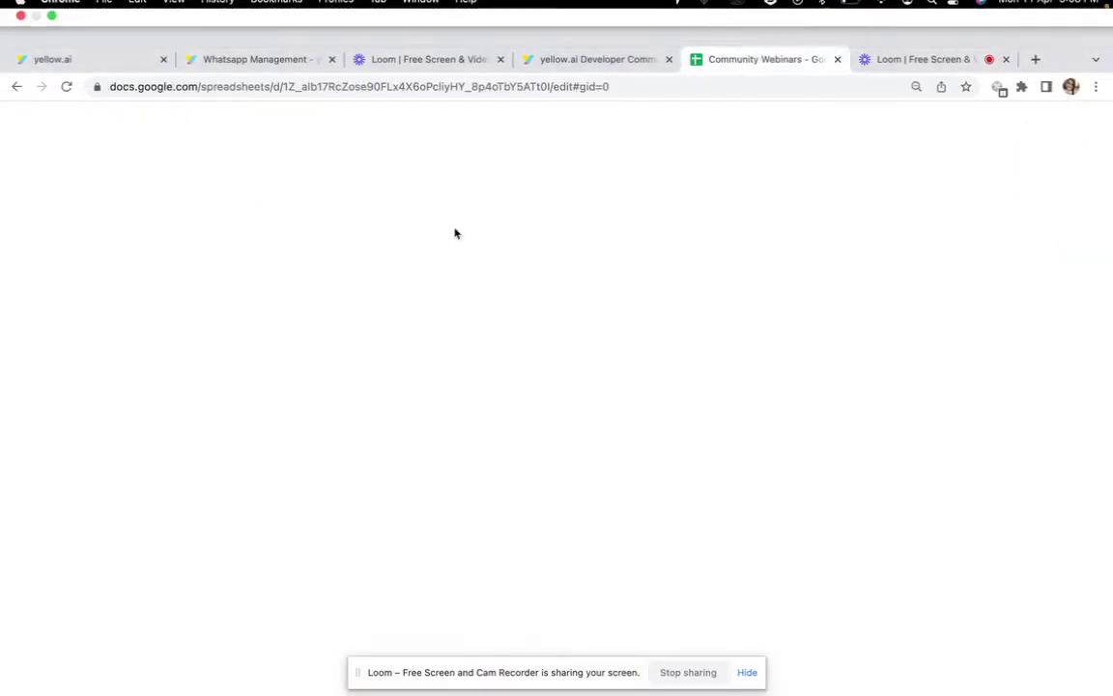
Copy the description from C3 into C4 for the Initiate WA channel setup step
click(746, 673)
drag(131, 216, 366, 254)
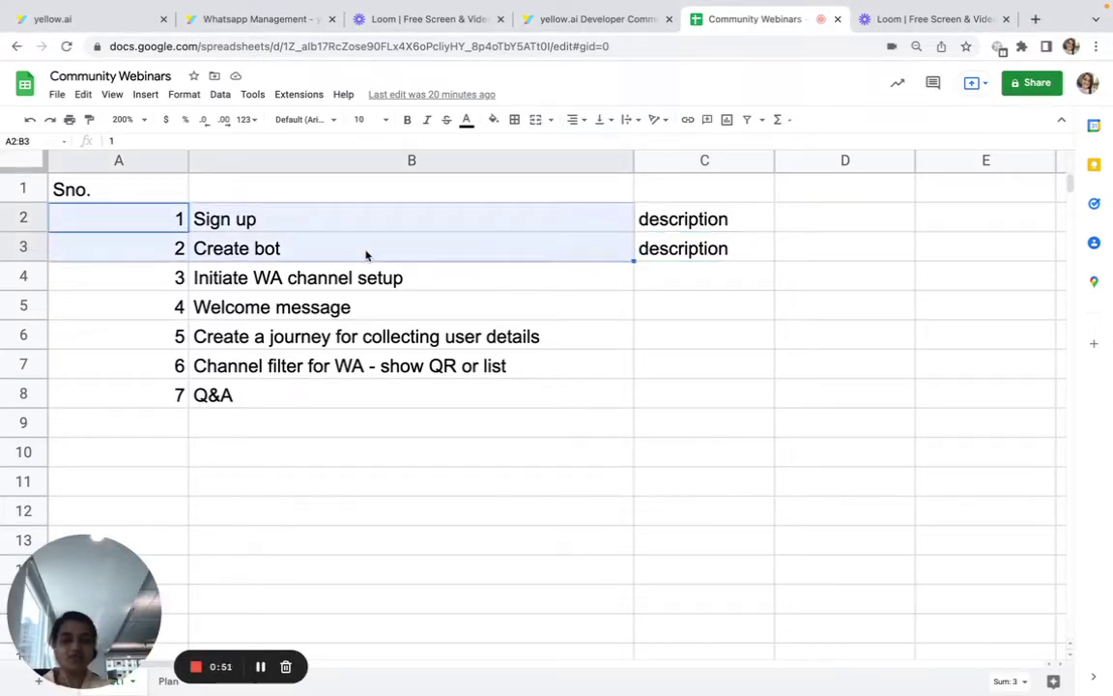
drag(715, 221, 708, 248)
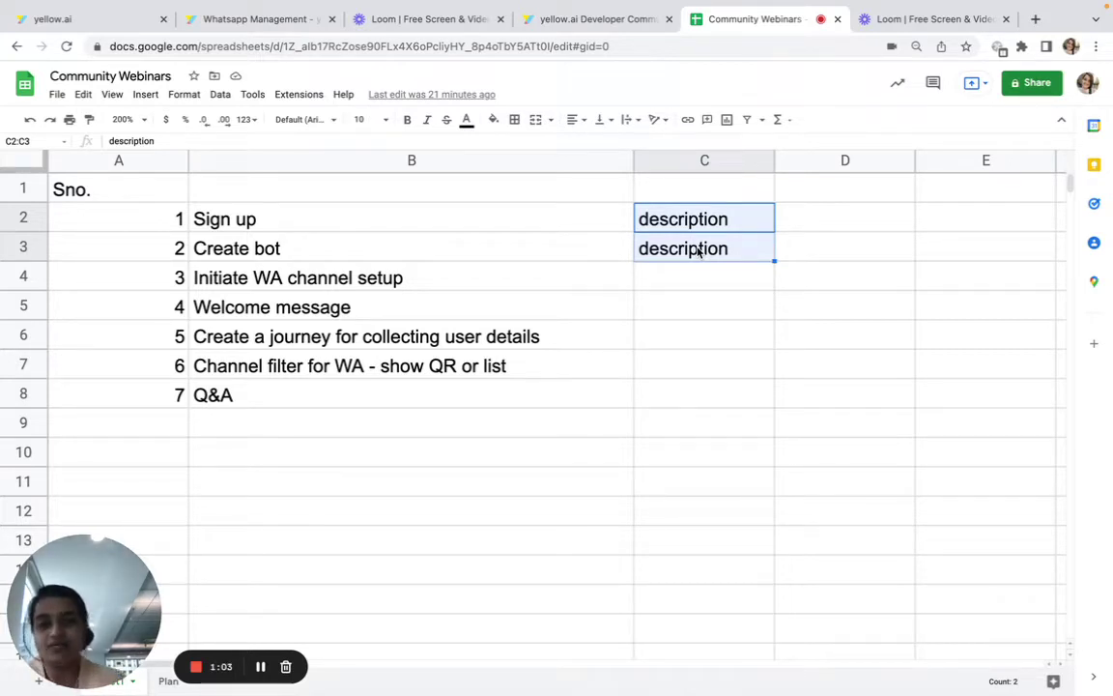
click(703, 248)
key(ctrl+c)
click(687, 280)
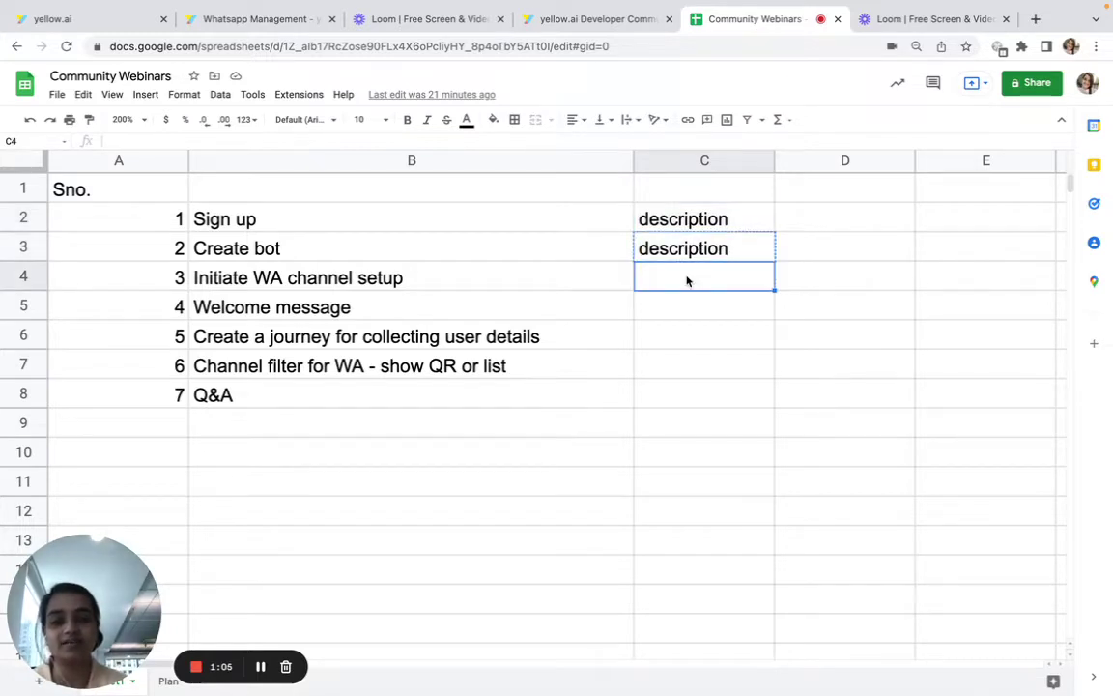
key(ctrl+v)
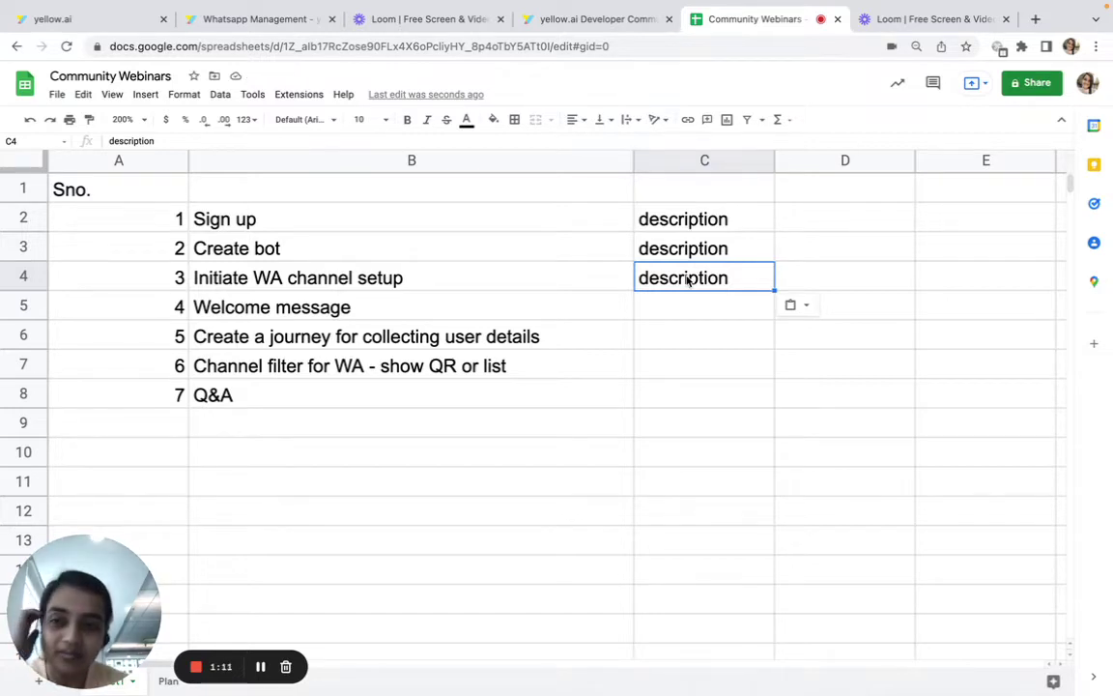
Highlight the remaining steps, including 'Create a journey for collecting user details', then return to yellow.ai
drag(556, 318, 557, 397)
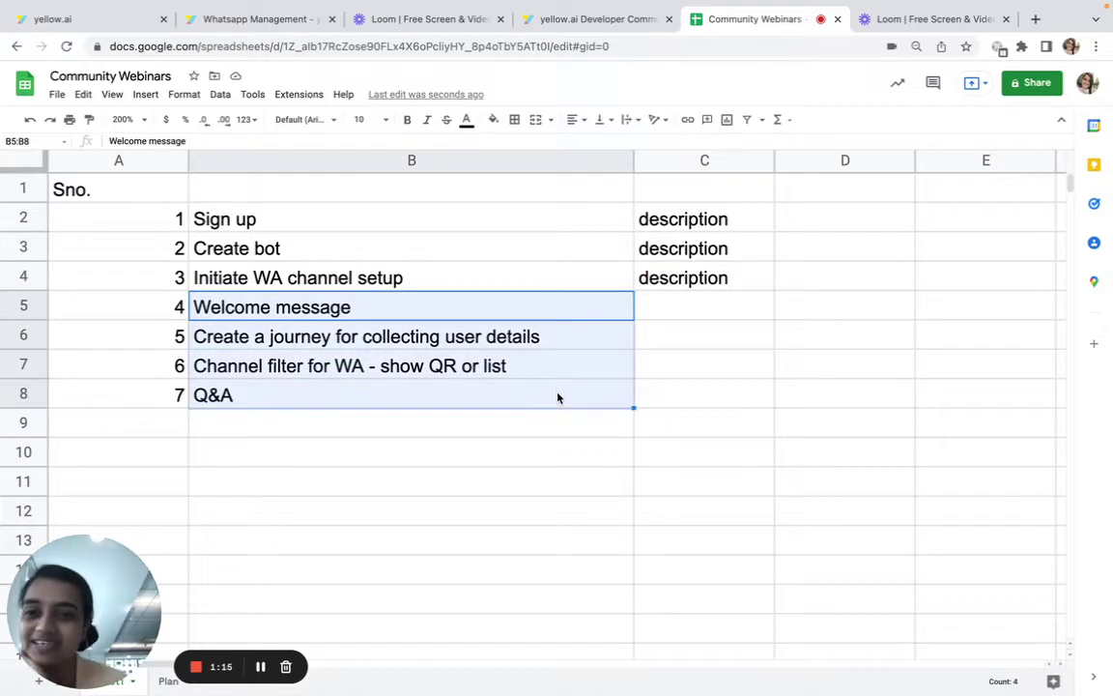
click(523, 308)
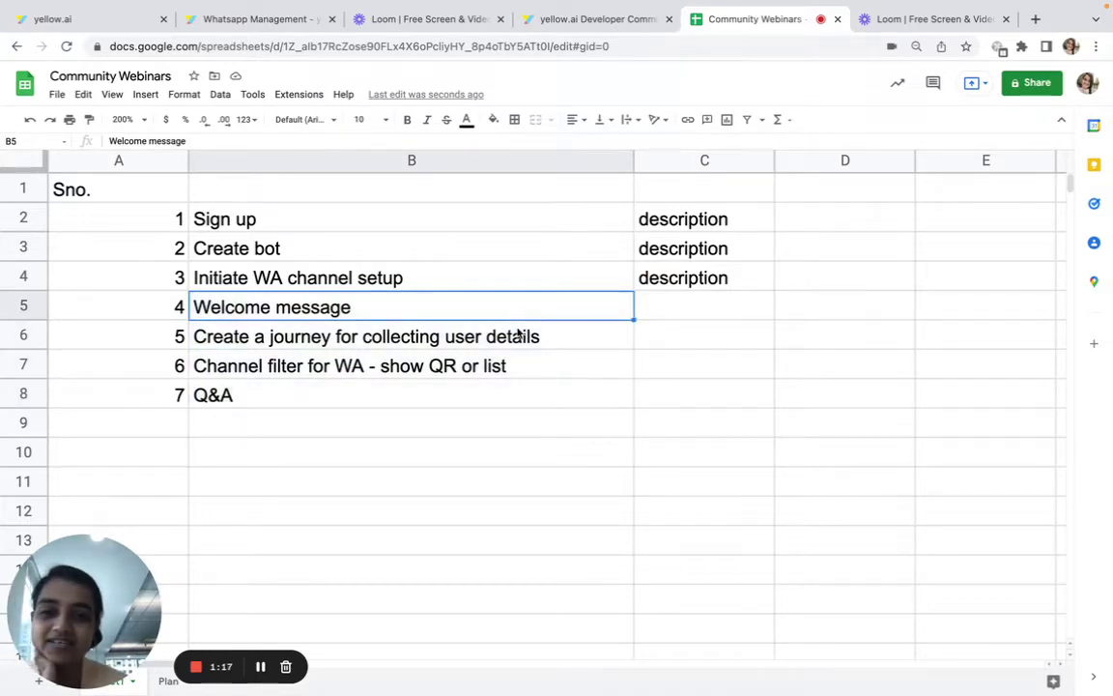
click(524, 338)
triple_click(523, 348)
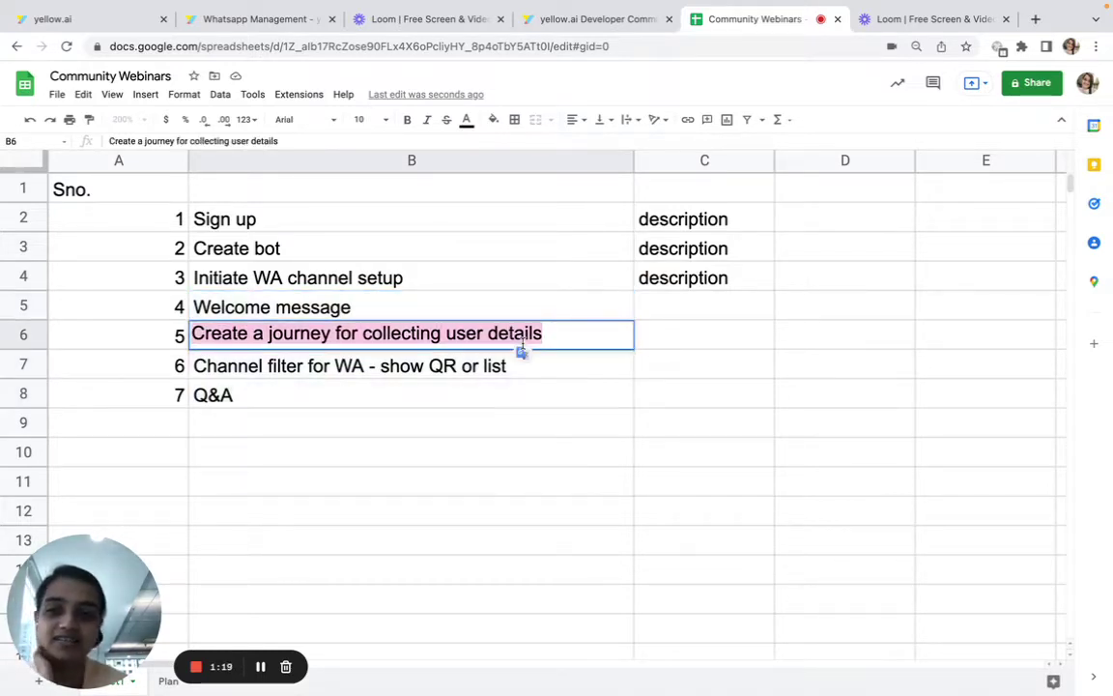
click(109, 20)
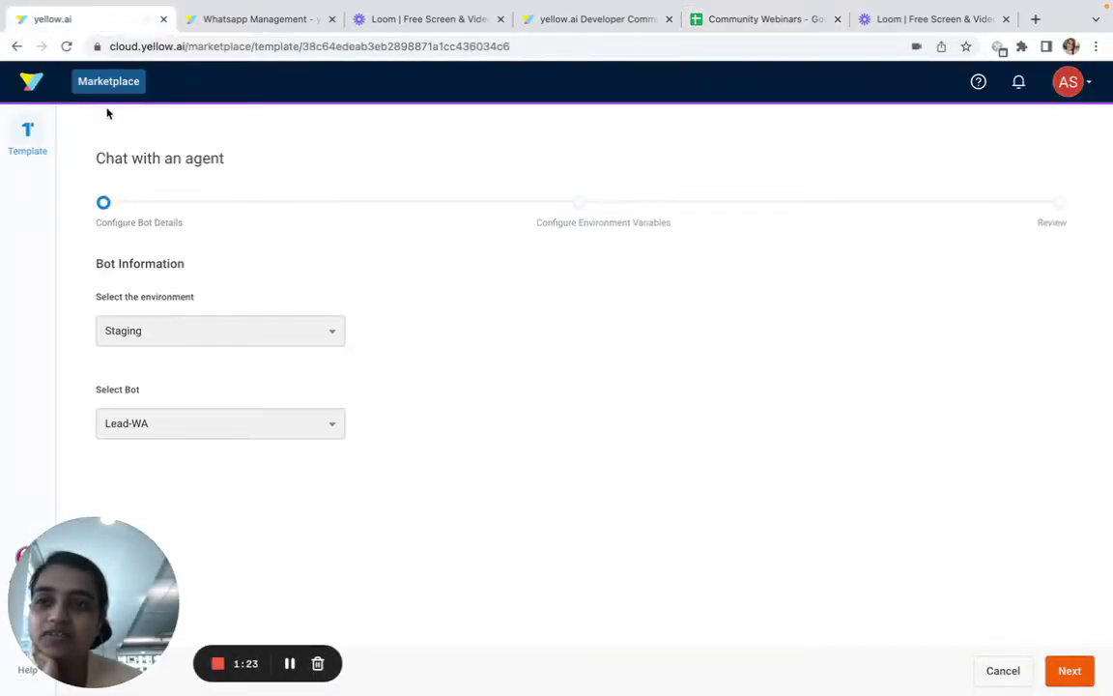
Leave the template page and load the cloud.yellow.ai home address
click(29, 81)
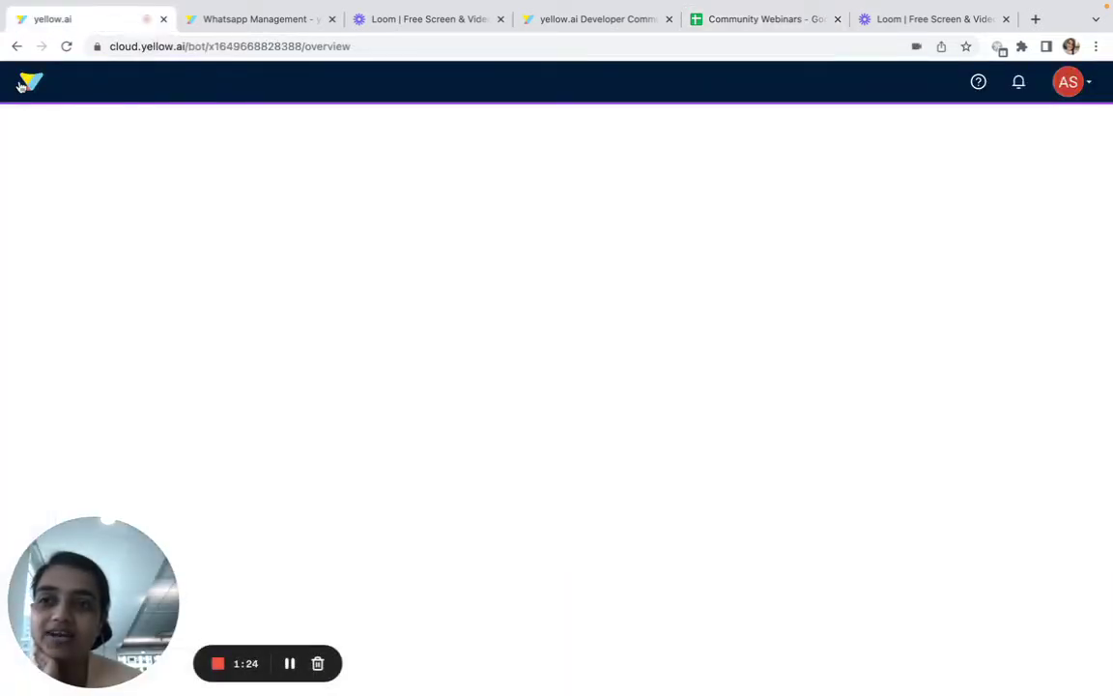
double_click(193, 44)
shift+click(381, 44)
key(BackSpace)
key(Return)
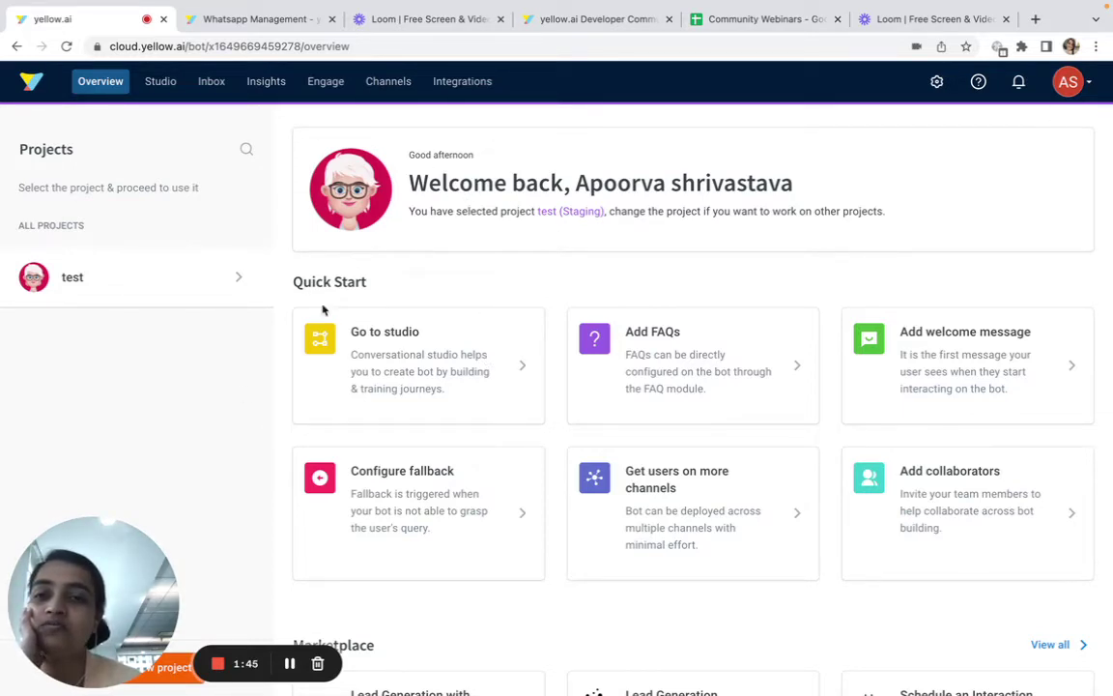
Review the Overview's Quick Start and Marketplace sections, then go to the Add welcome message card
drag(287, 285, 430, 287)
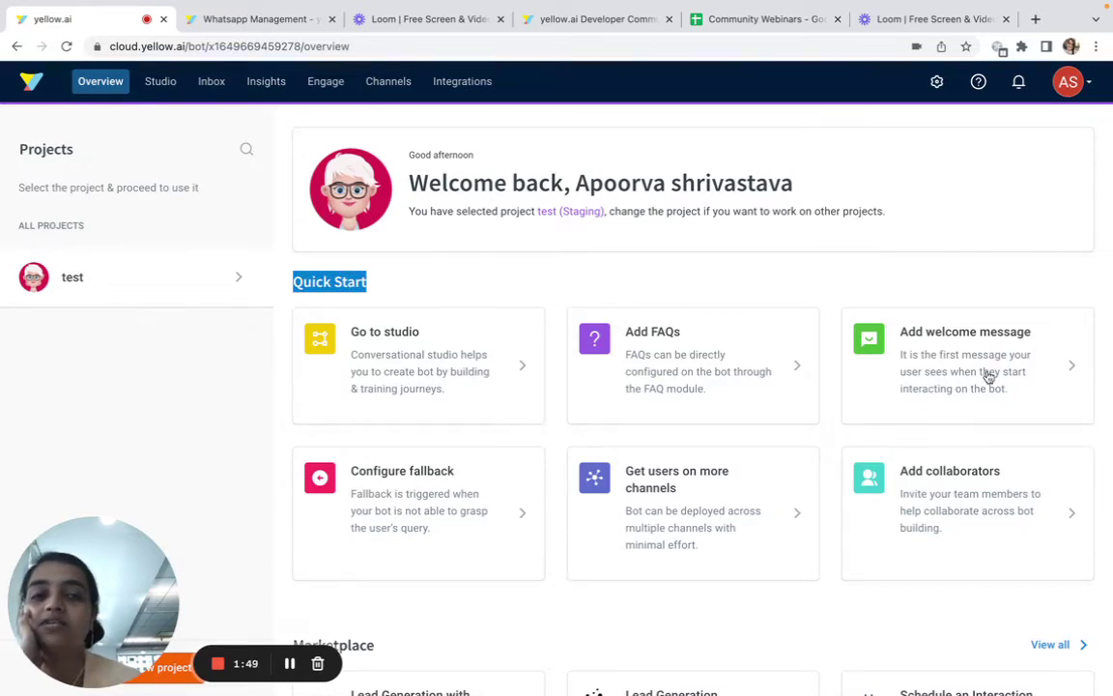
scroll(472, 464, down, 3)
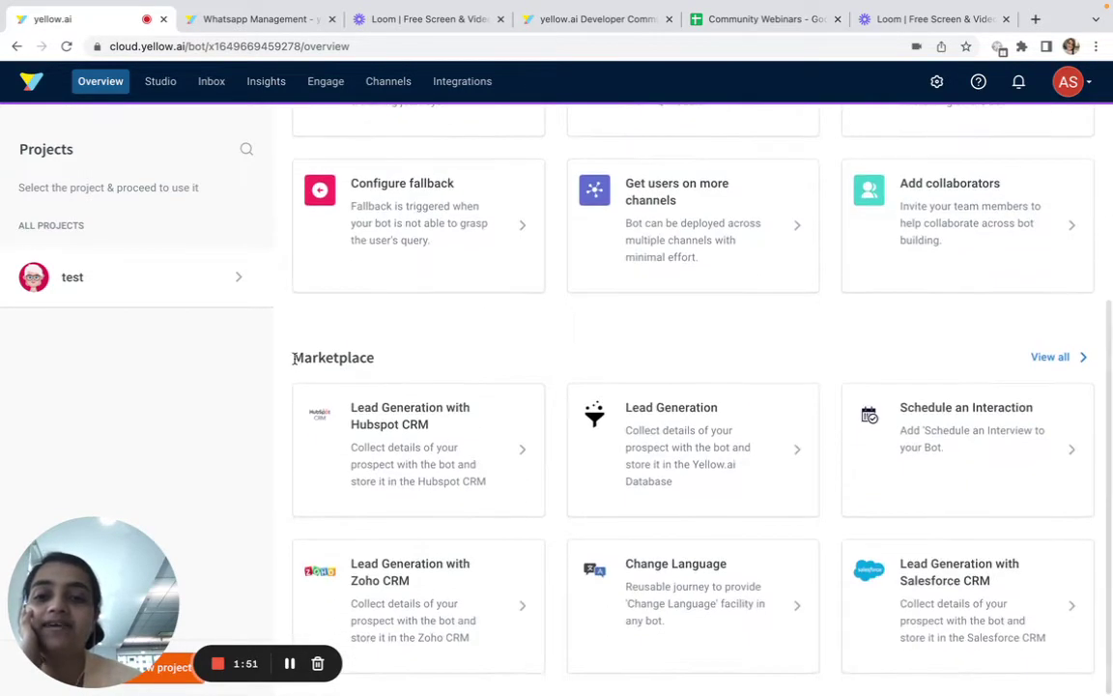
drag(290, 357, 429, 364)
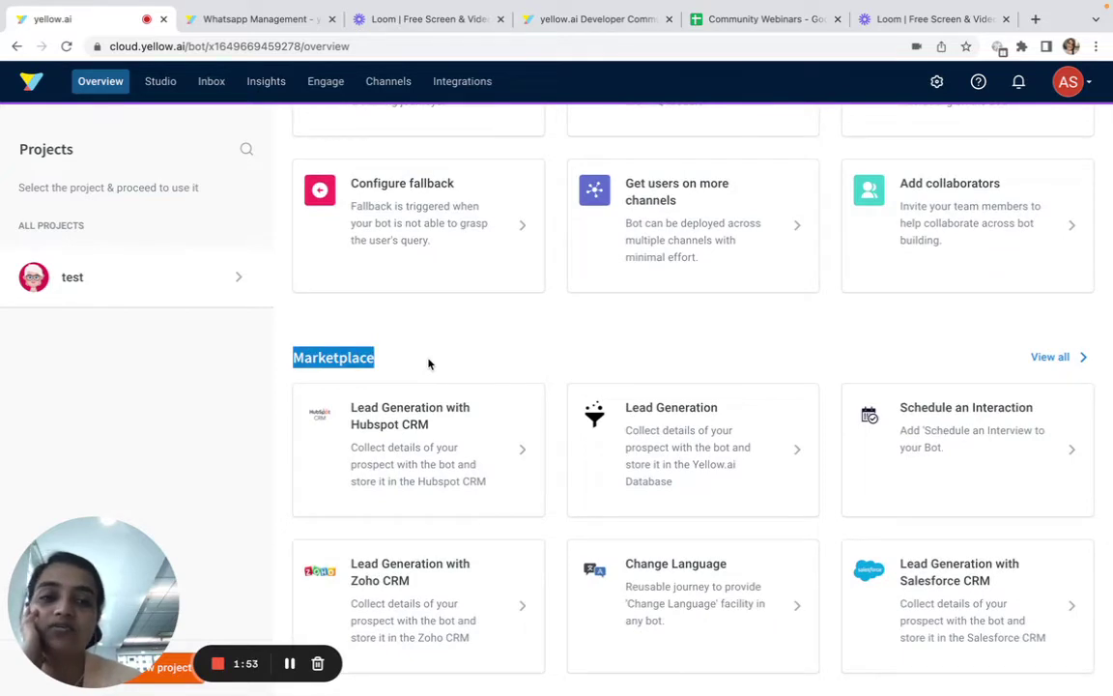
scroll(945, 529, up, 3)
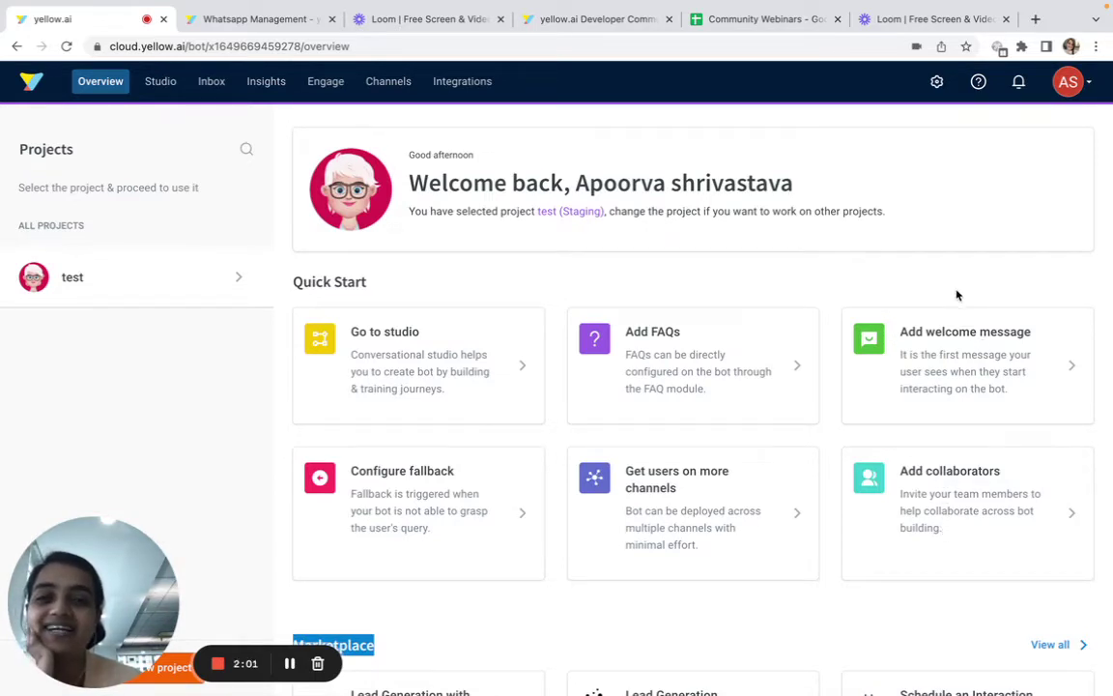
click(947, 375)
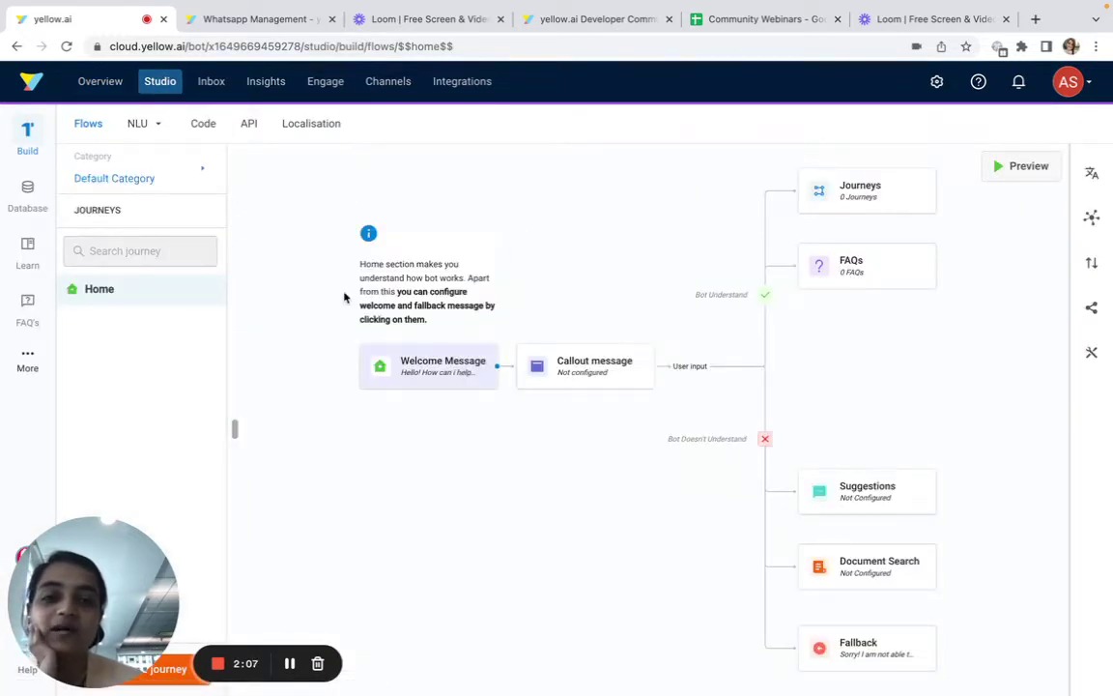
Replace the Welcome Message text with 'Hello Dog Lovers'
click(413, 372)
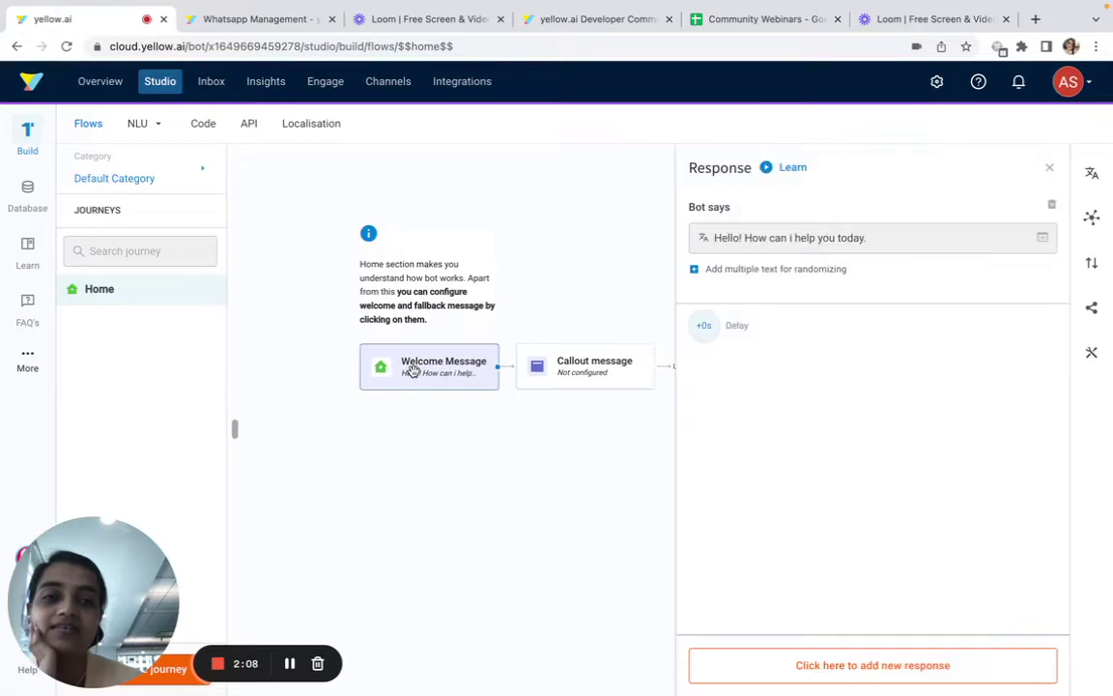
triple_click(823, 241)
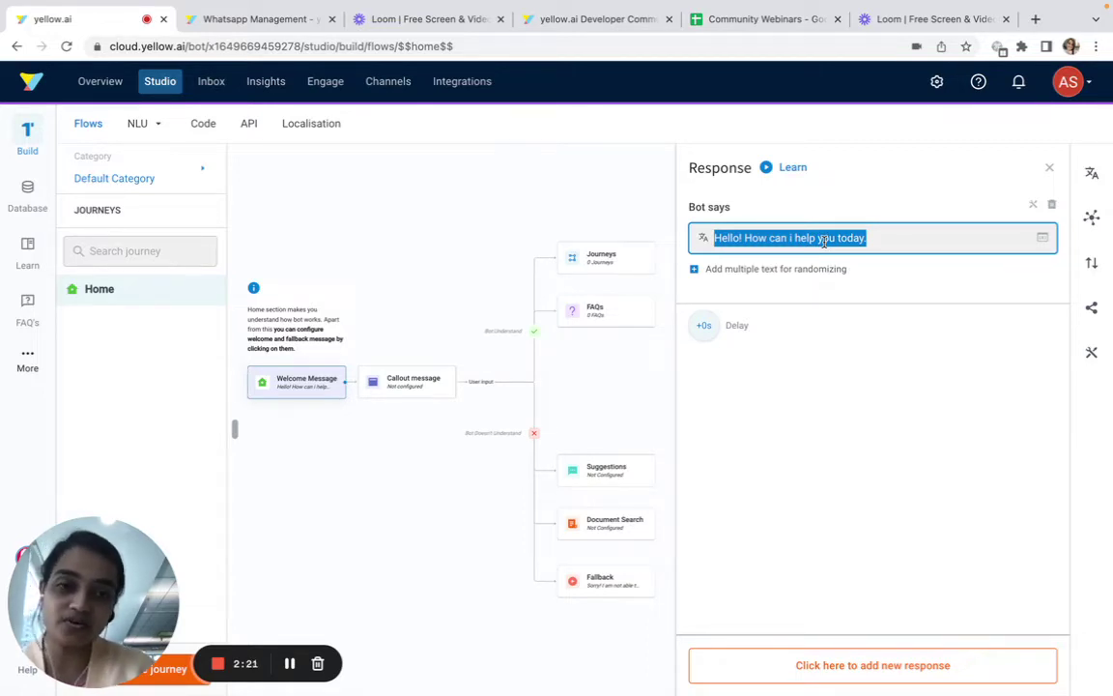
text(Hello)
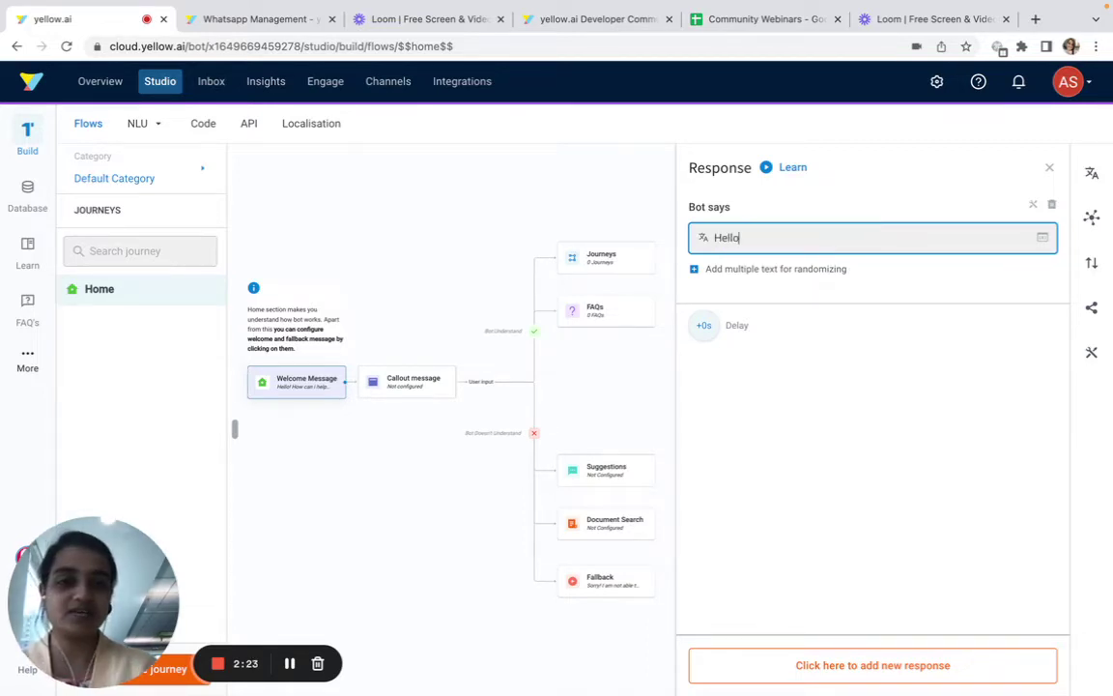
text( Dog Lovers!)
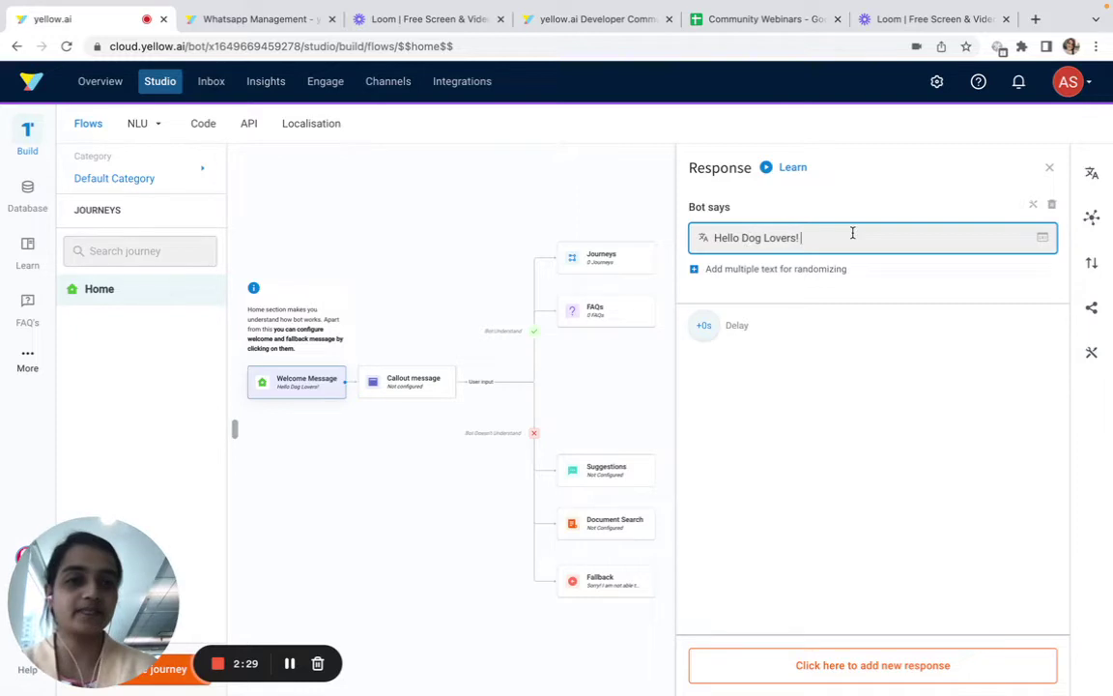
click(790, 657)
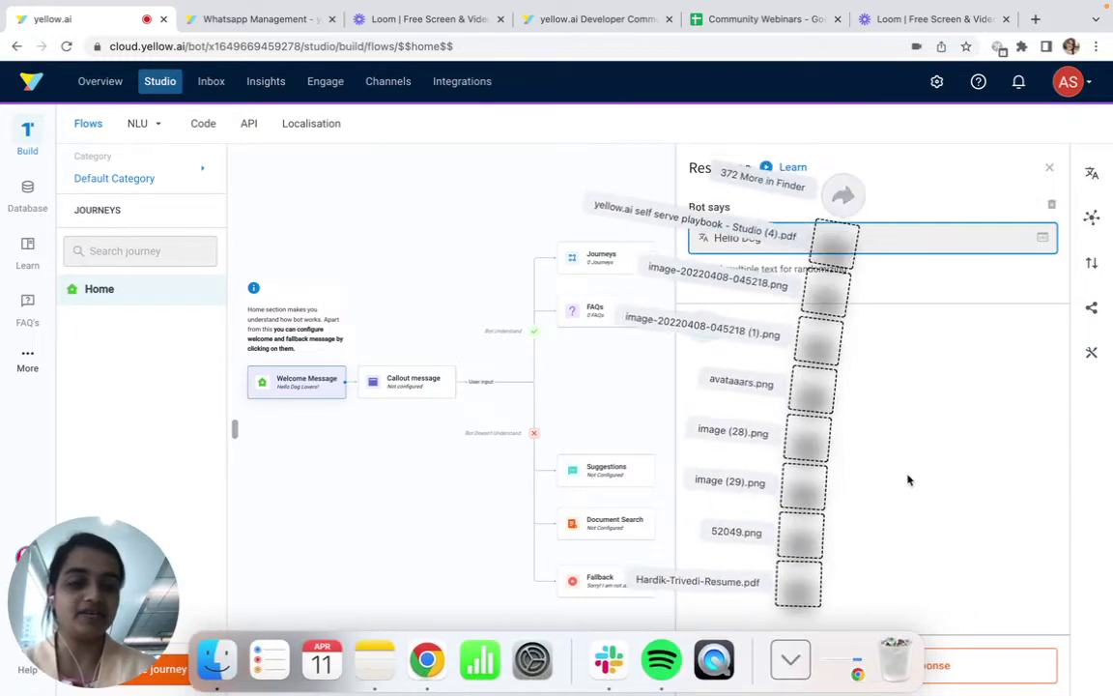
click(908, 479)
Add a Quick Replies response asking 'How can I help you today'
click(866, 664)
click(713, 655)
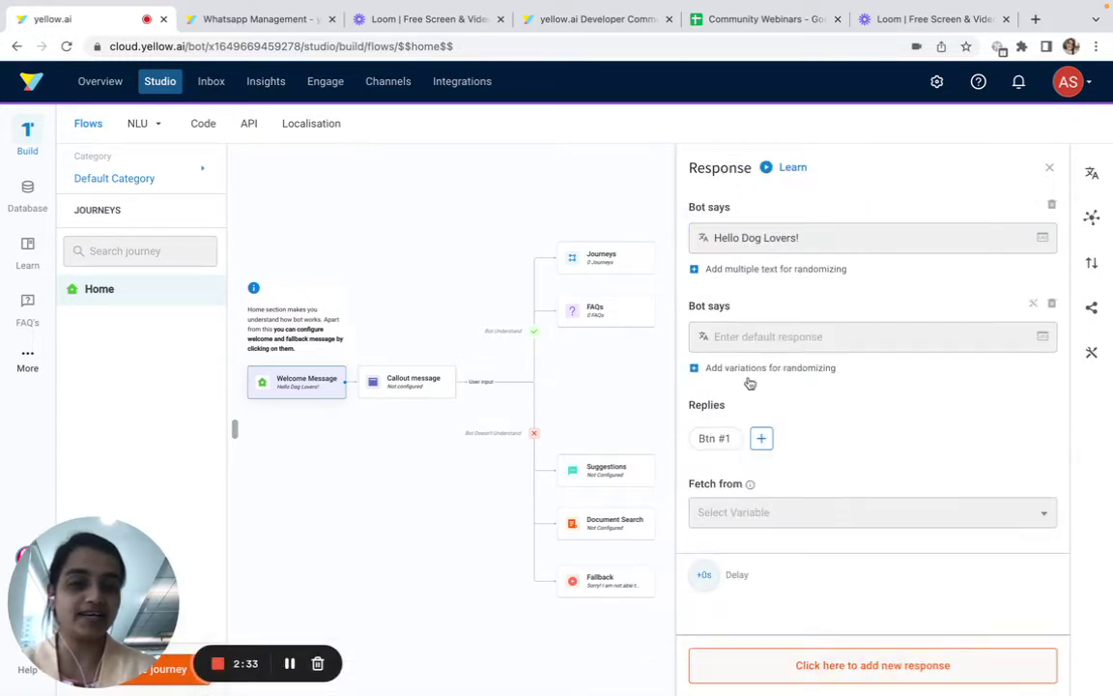
click(827, 330)
text(How cna)
key(BackSpace)
key(BackSpace)
text(an I help you today?)
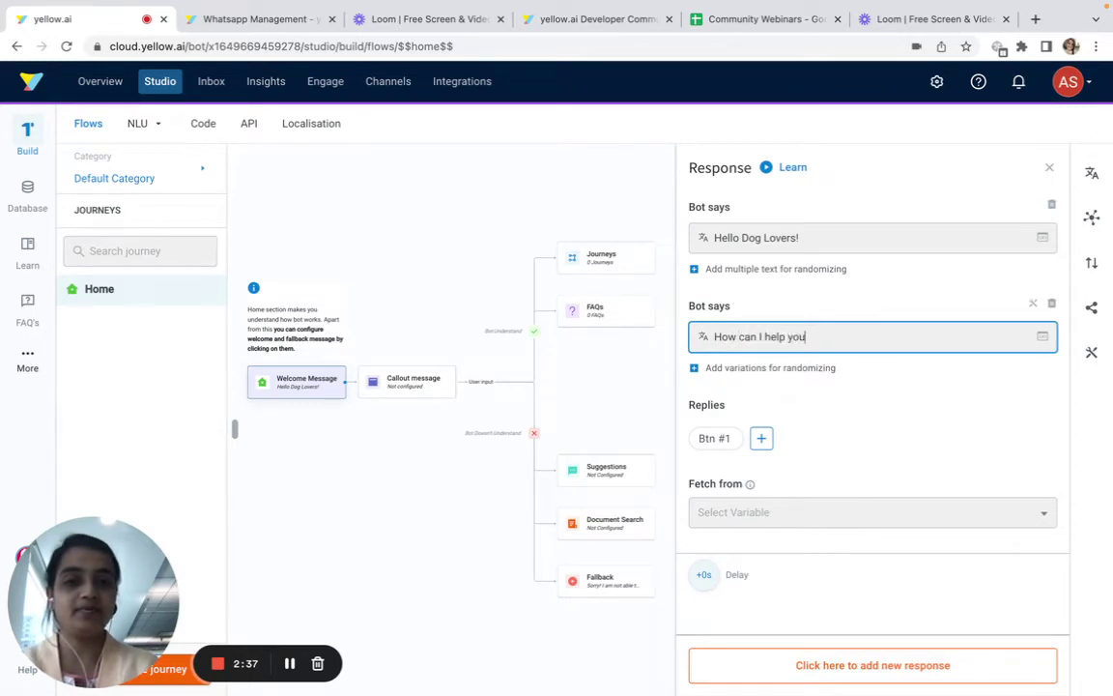
click(713, 437)
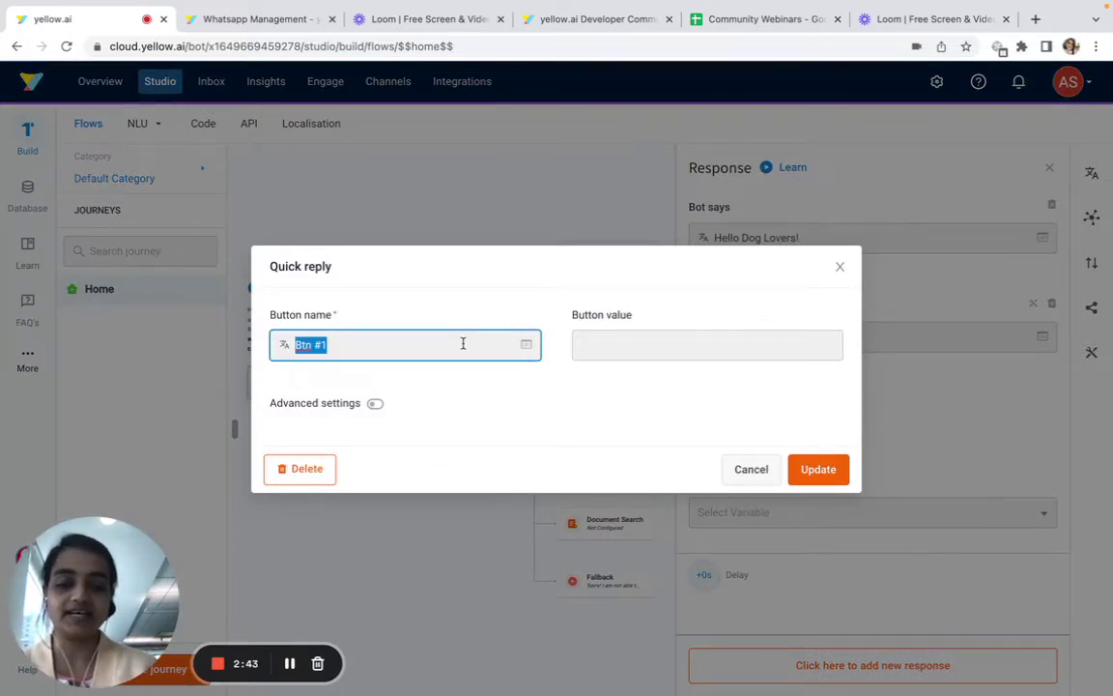
Name the quick reply button 'Become a dog owner' and start creating a new journey
text(Become a dog owner)
click(817, 469)
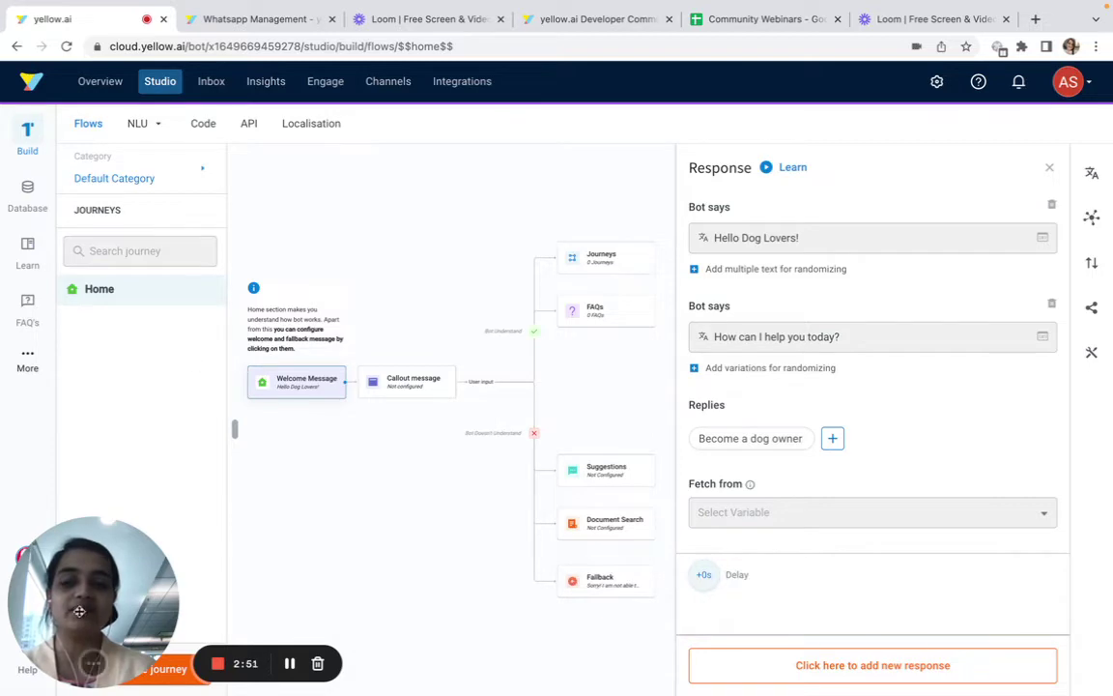
drag(79, 611, 355, 610)
click(134, 676)
click(553, 229)
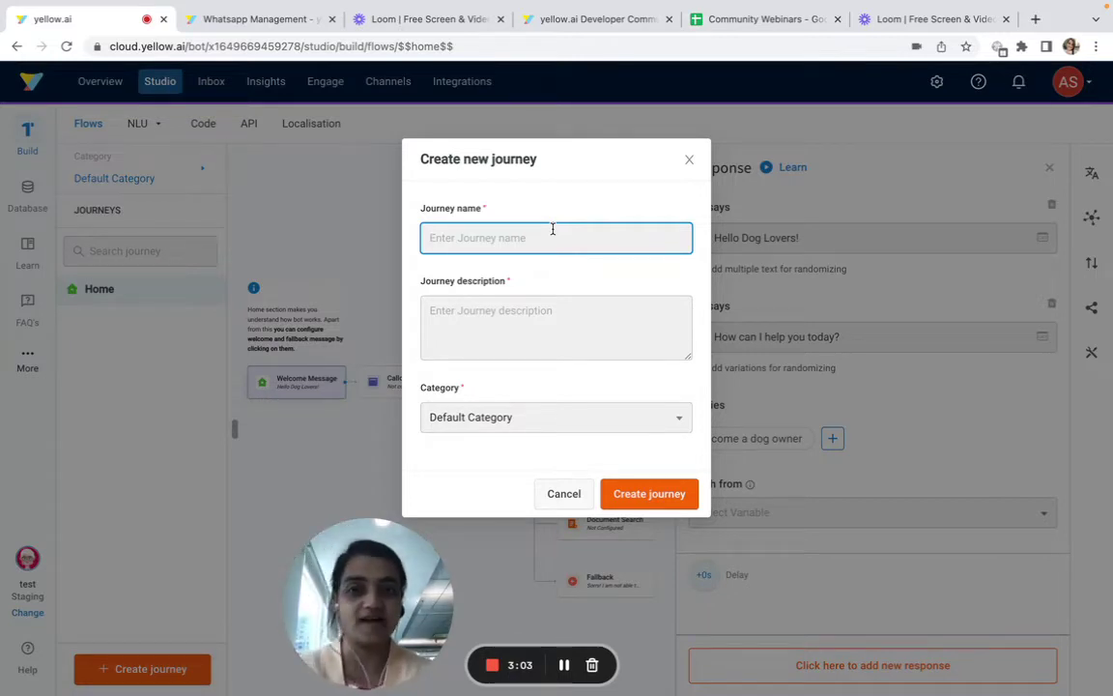
Create the journey 'become a dog owner', using the name as its description too
text(b)
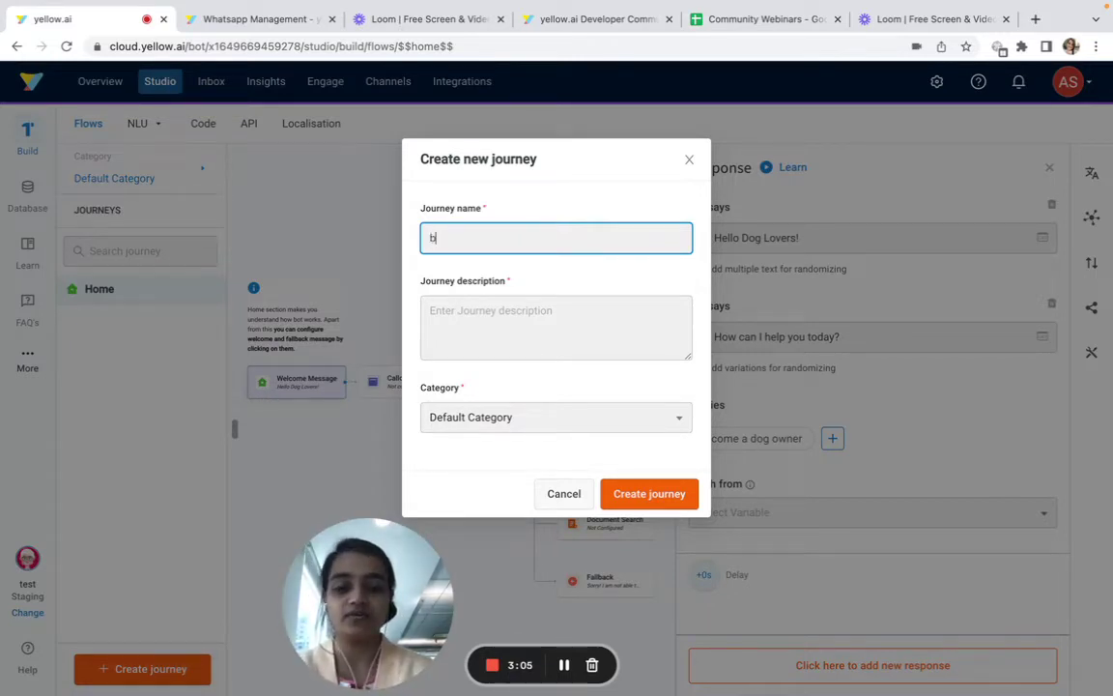
text(ecome a dog owner)
key(ctrl+a)
key(ctrl+c)
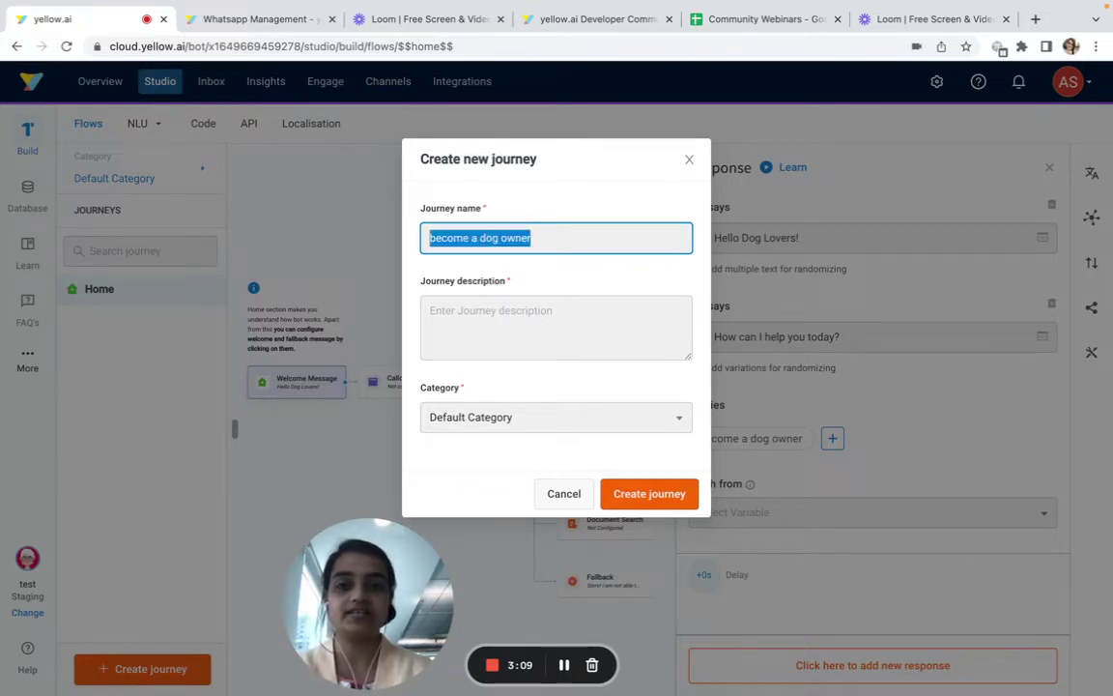
click(547, 334)
key(ctrl+v)
click(649, 494)
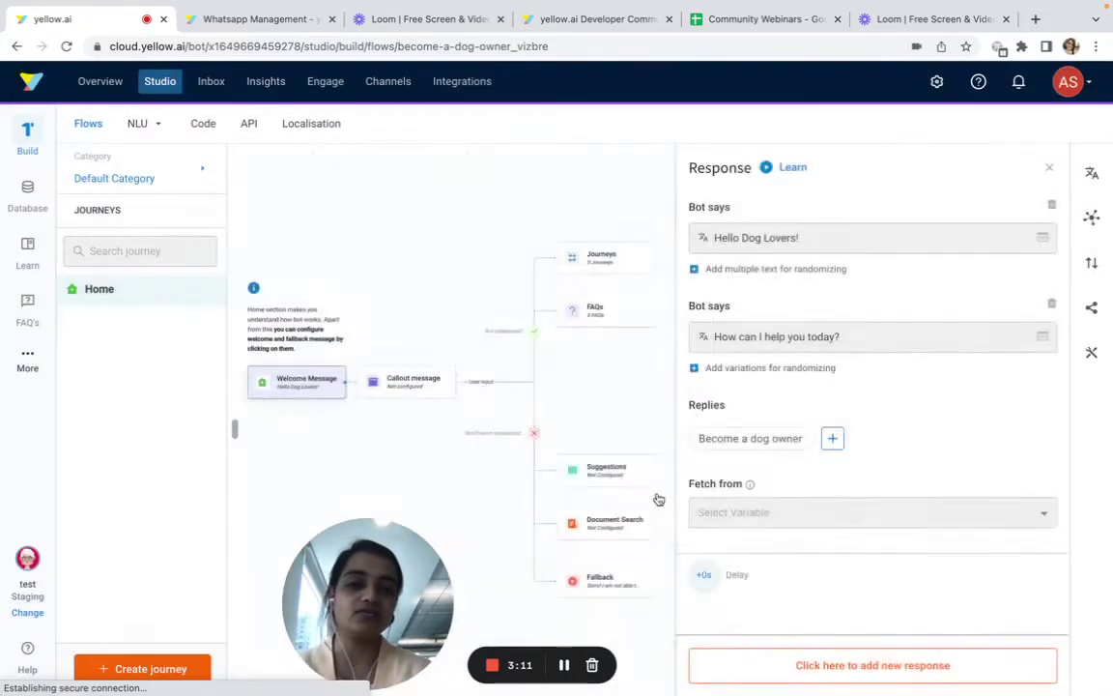
Keep Intent as the START node's trigger type and go to NLU to define it
click(414, 267)
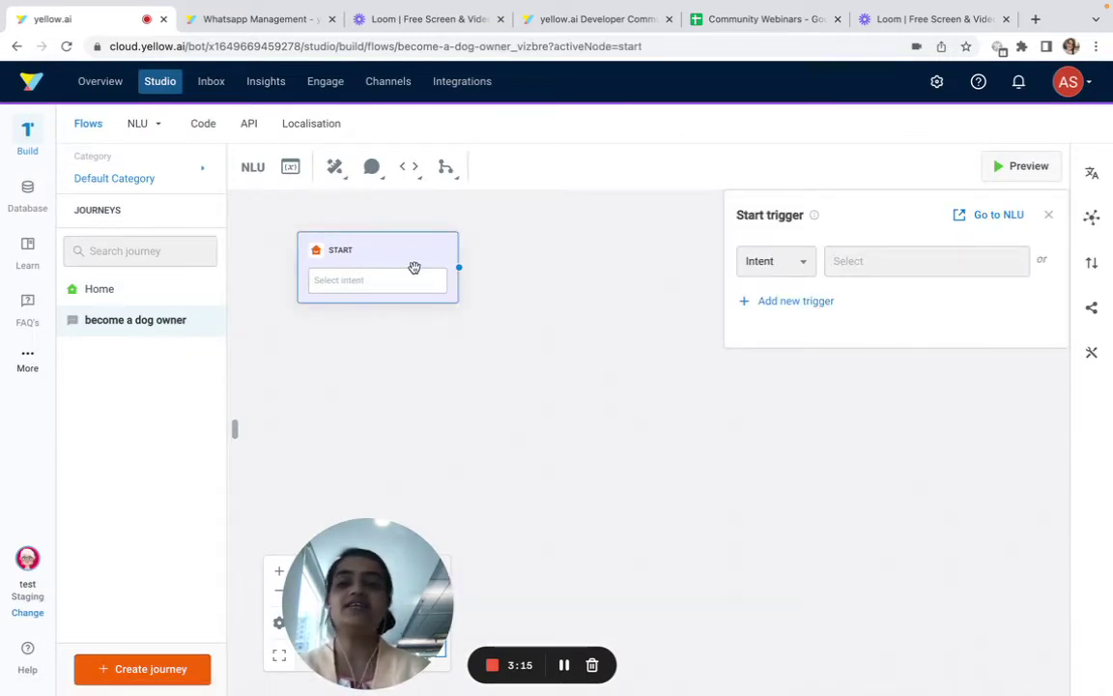
triple_click(763, 214)
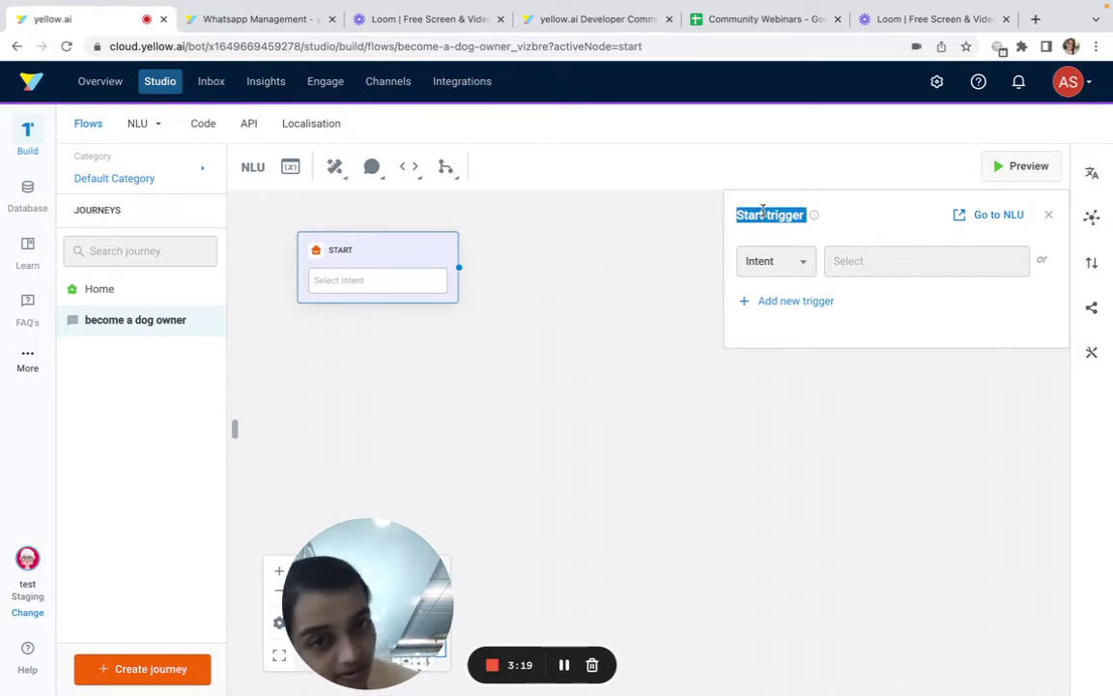
click(774, 261)
click(878, 232)
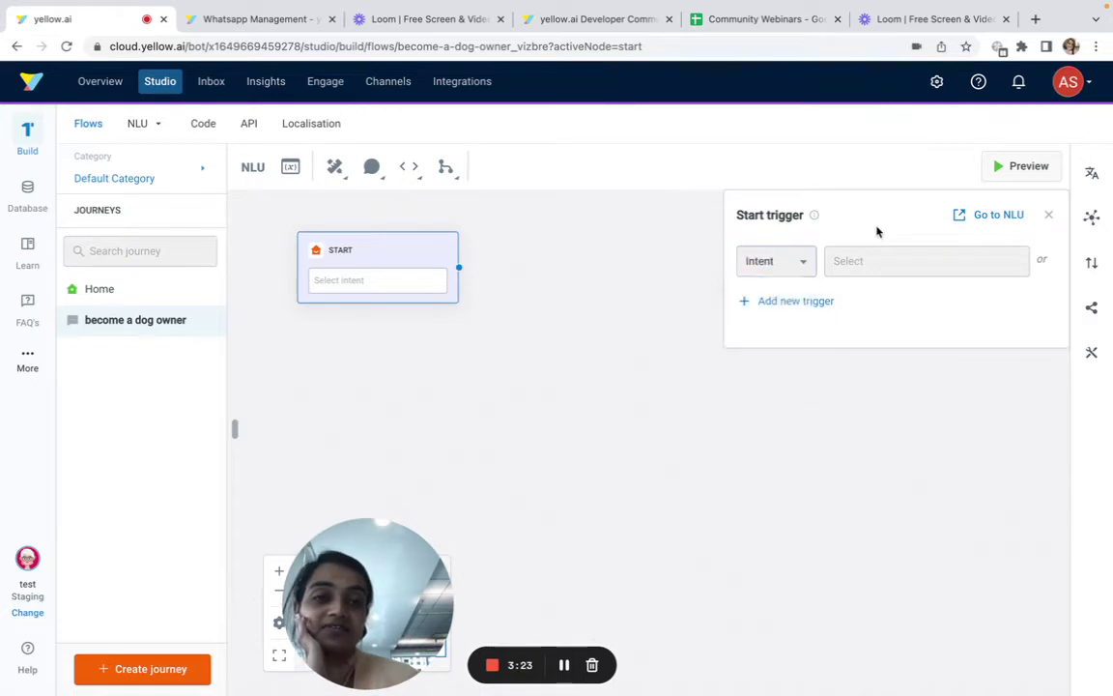
click(984, 216)
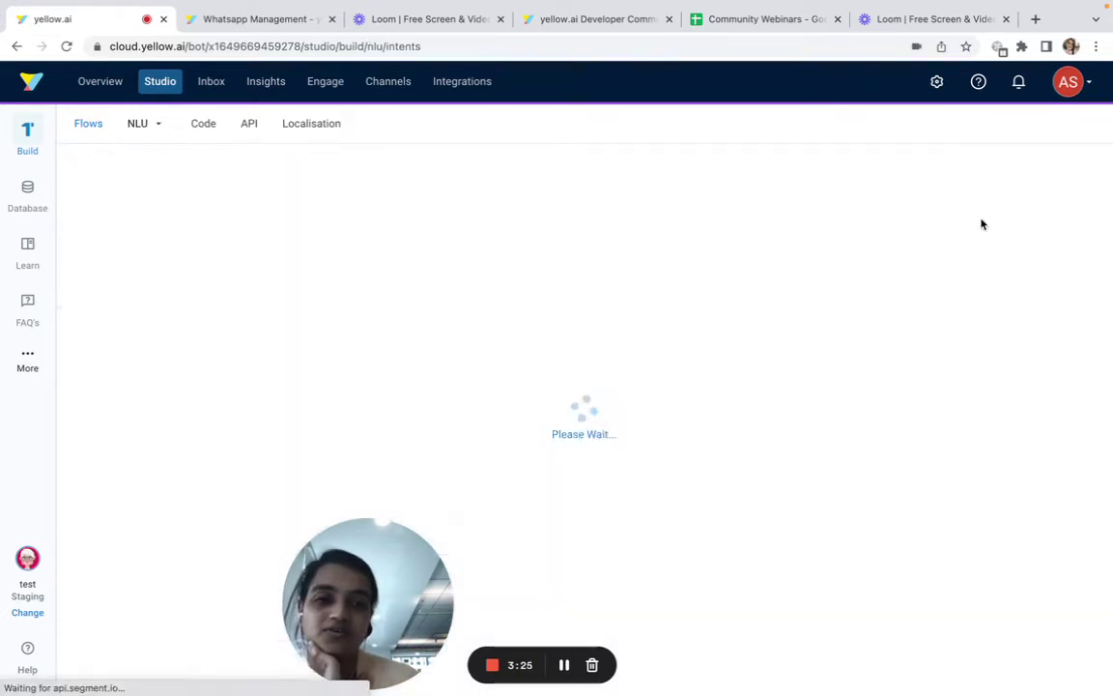
Create a 'want a dog' intent with four utterances, including 'how can I become a dog owner'
click(623, 629)
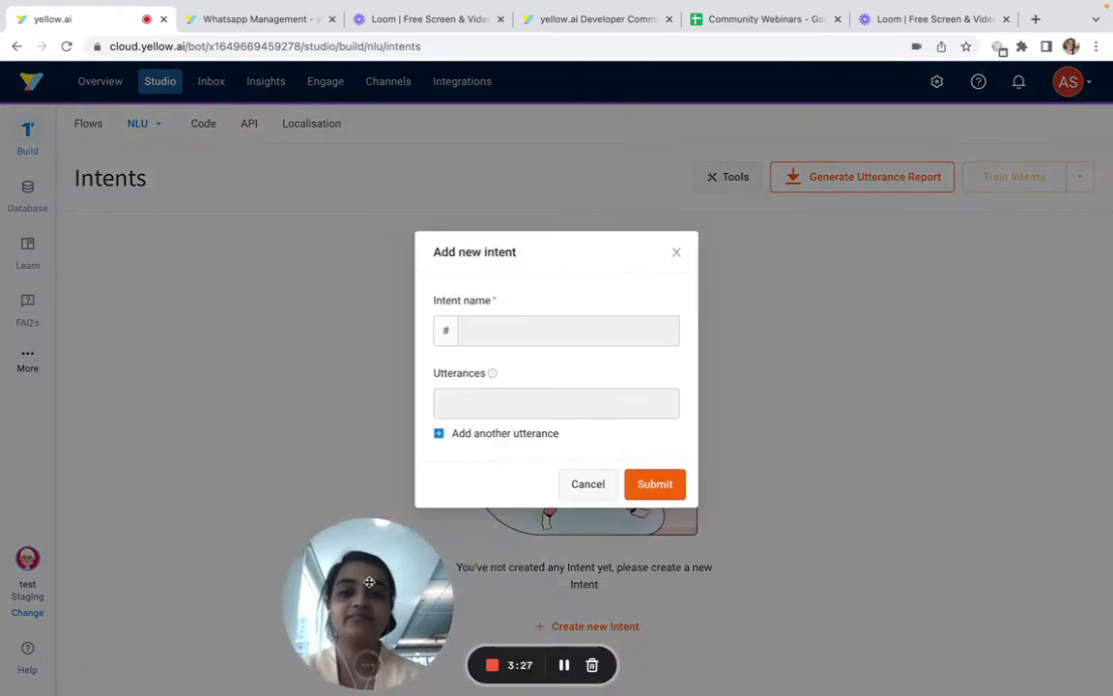
drag(367, 601, 1018, 599)
click(563, 327)
text(be)
key(BackSpace)
key(BackSpace)
text(want a dog)
click(550, 407)
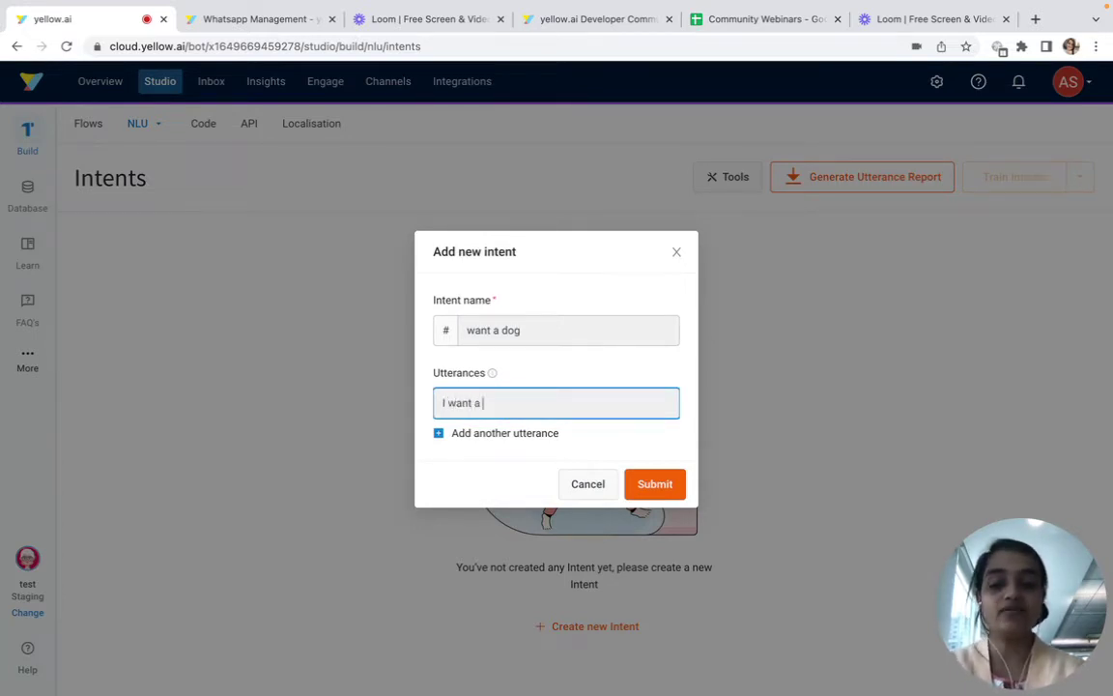
click(506, 432)
text(h)
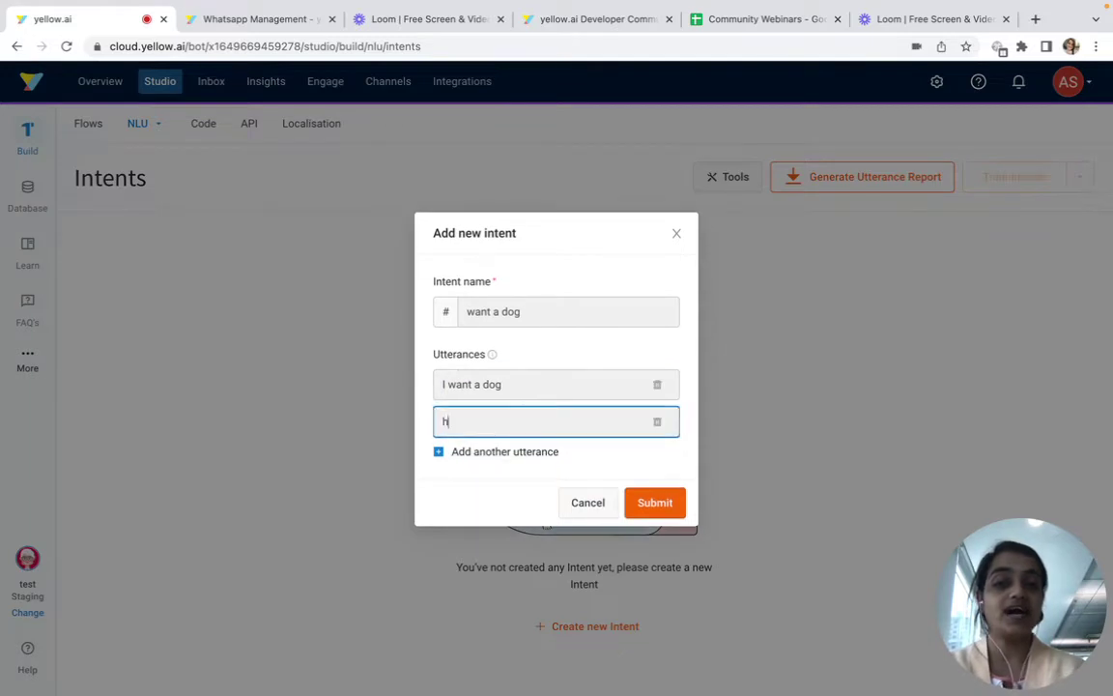
text(ow can I become a d)
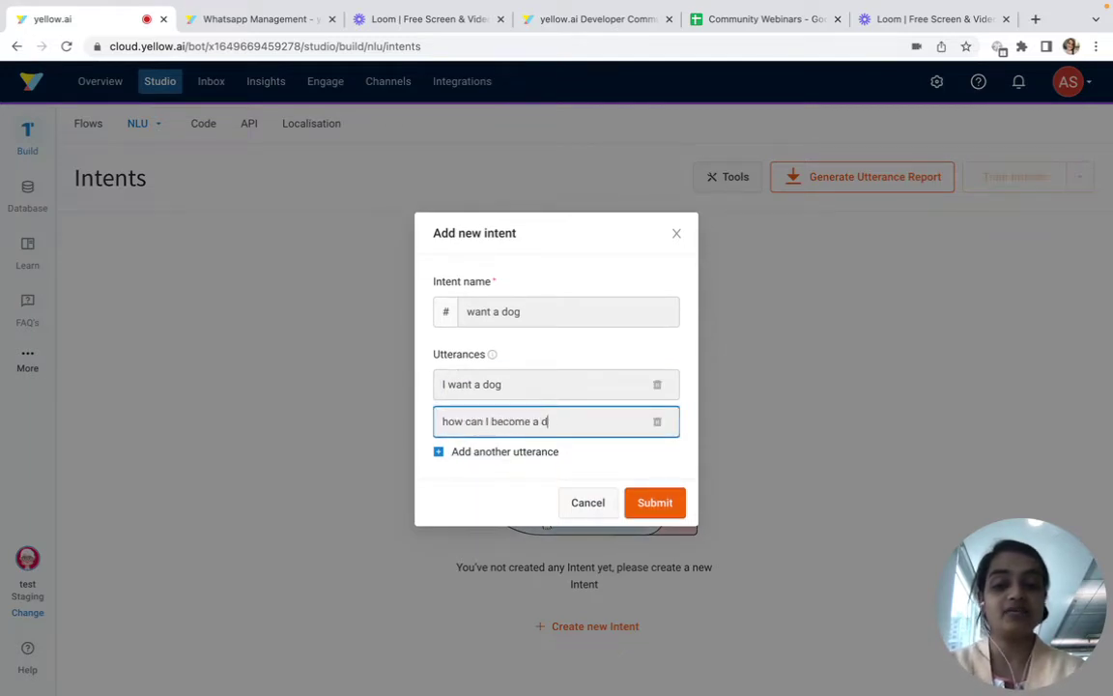
text(og owner)
click(508, 453)
text(tell me how to own a dog)
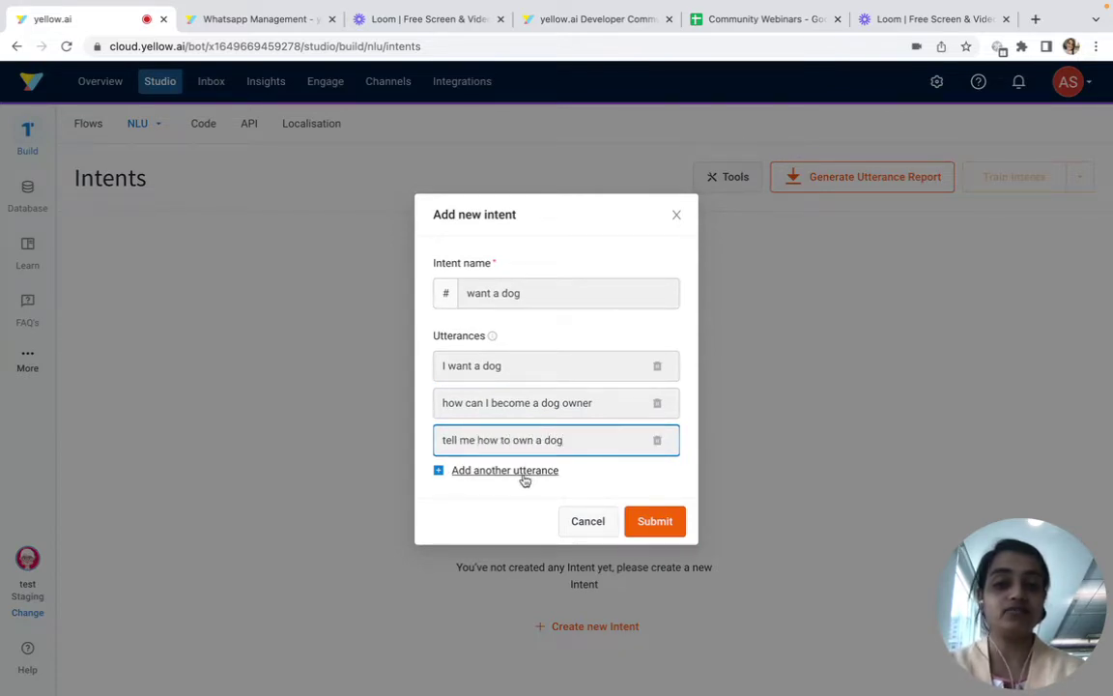
click(522, 474)
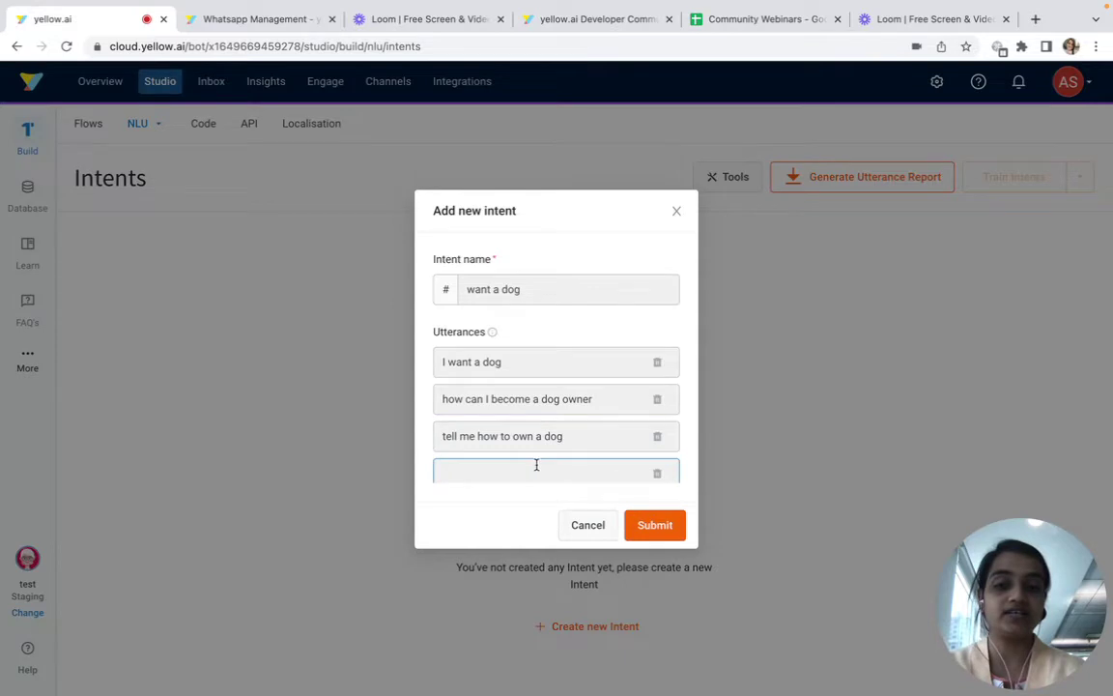
text(I would love to get a dog)
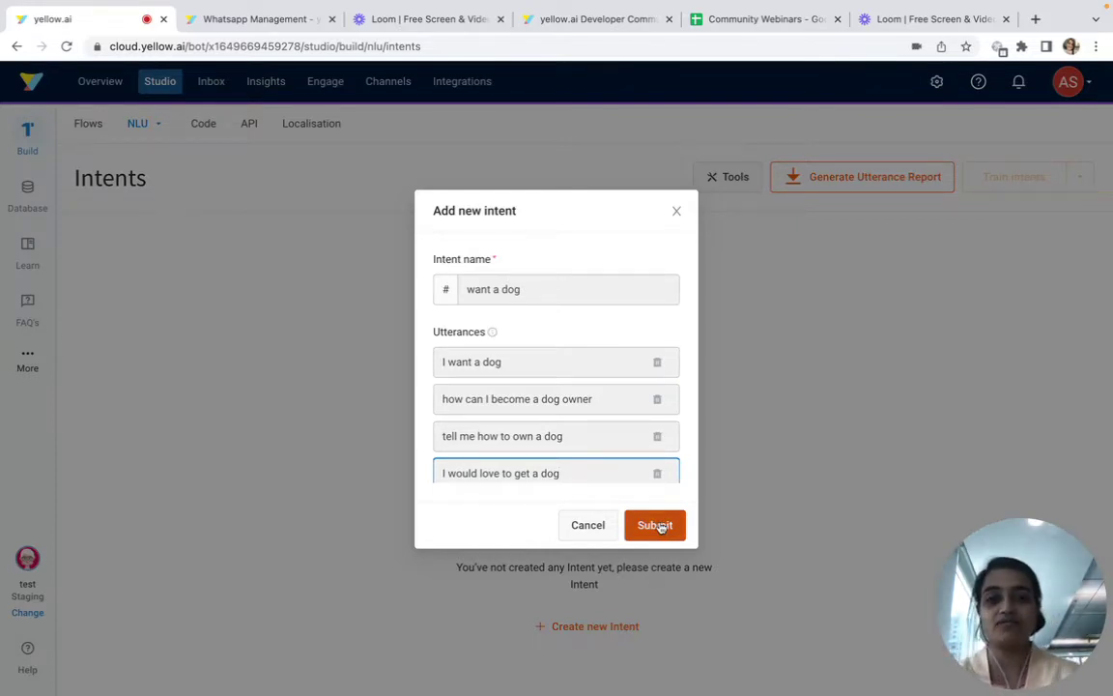
click(659, 527)
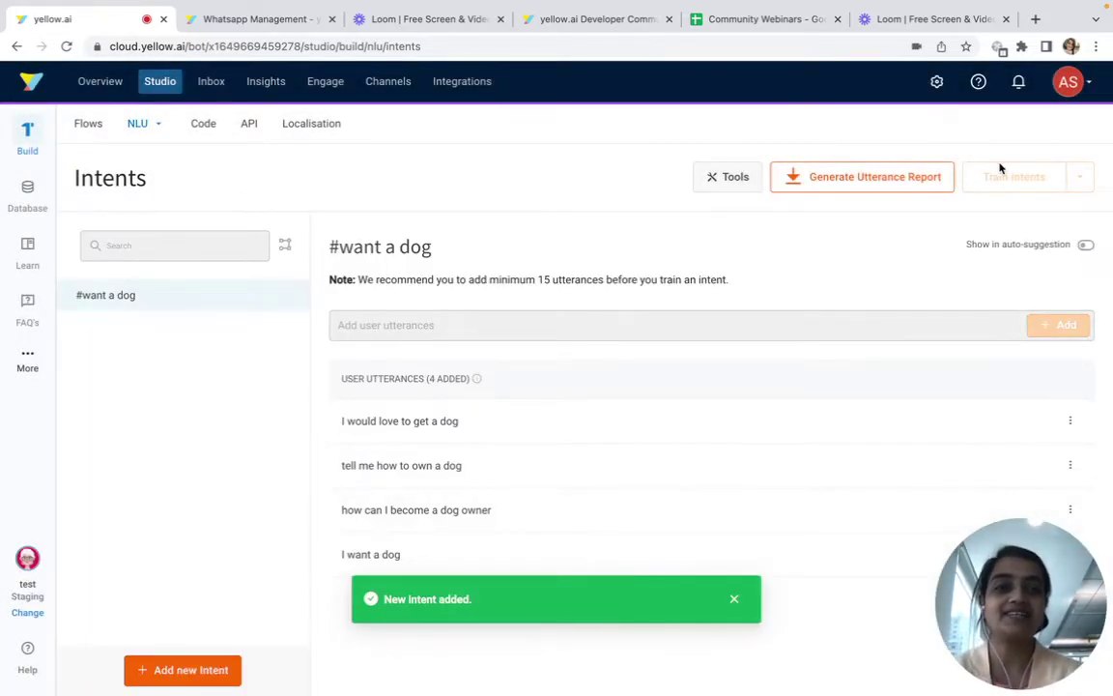
Add a 'test' intent with utterance 'test', train the intents, and return to Studio
key(ctrl+a)
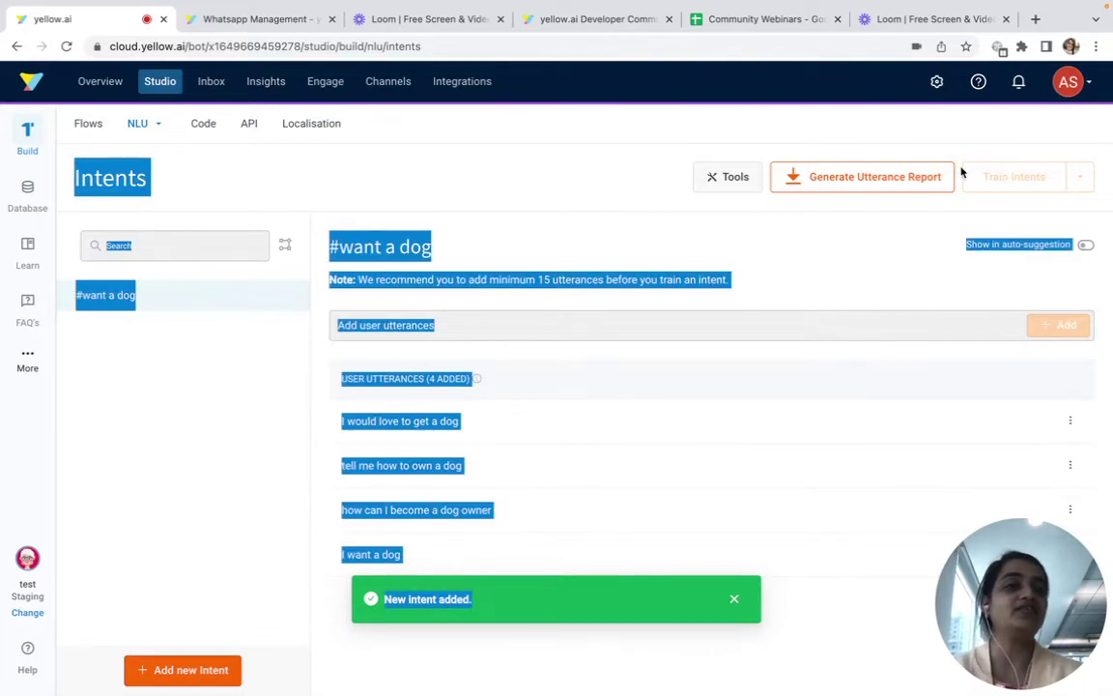
click(970, 177)
drag(1047, 122, 934, 121)
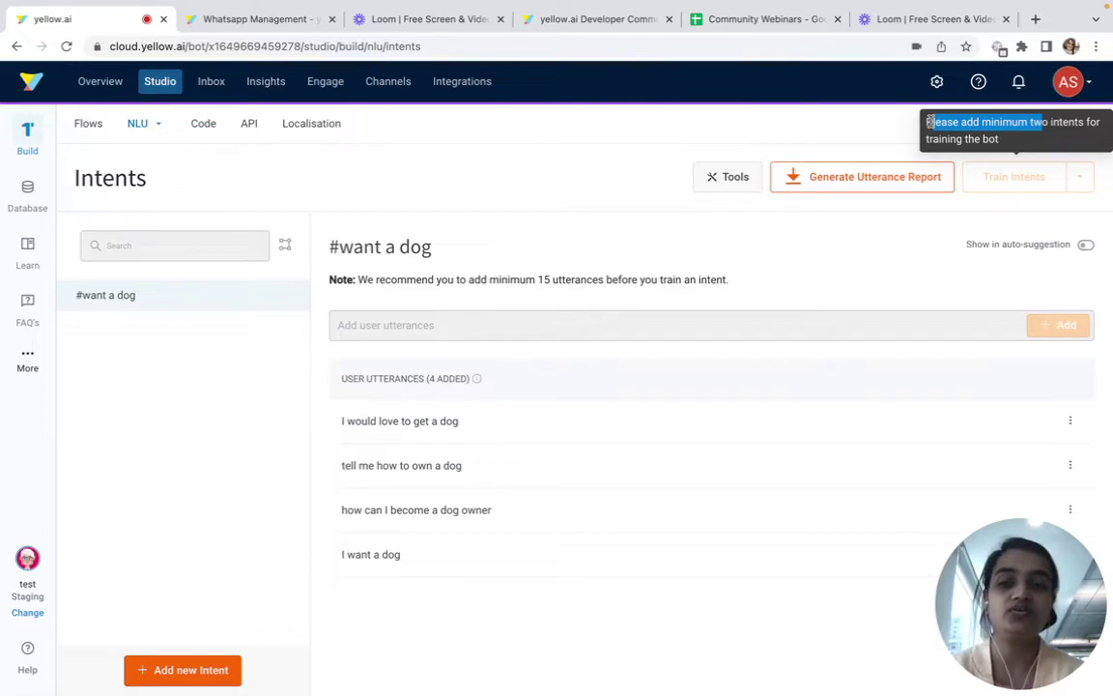
click(191, 668)
text(test)
click(493, 396)
text(test)
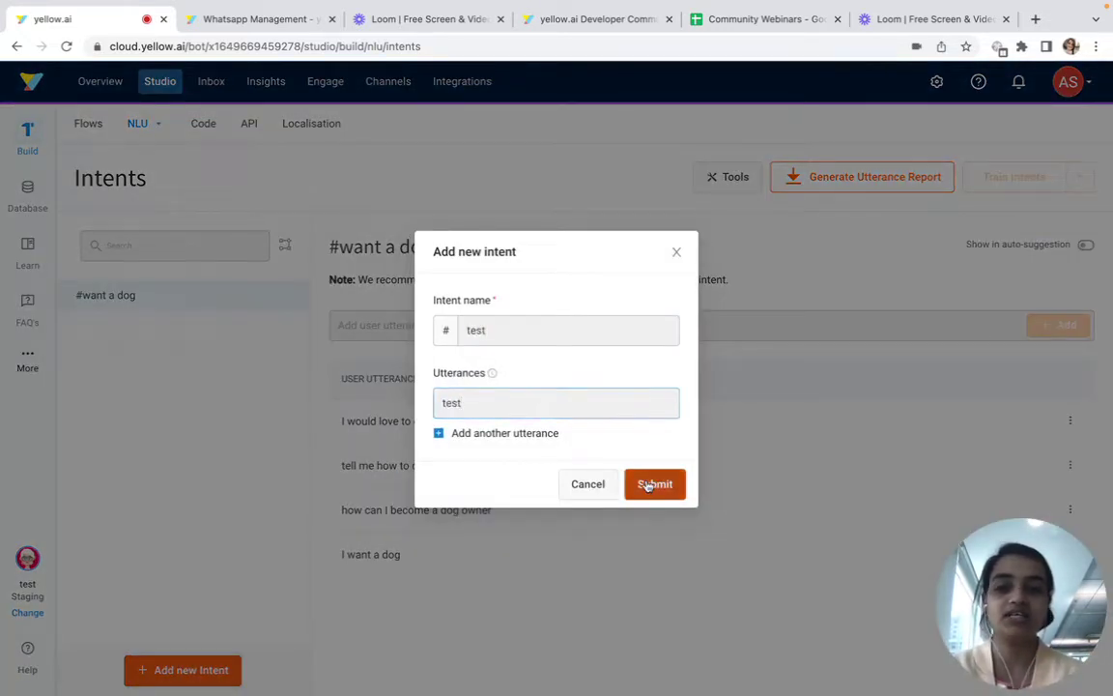
click(651, 484)
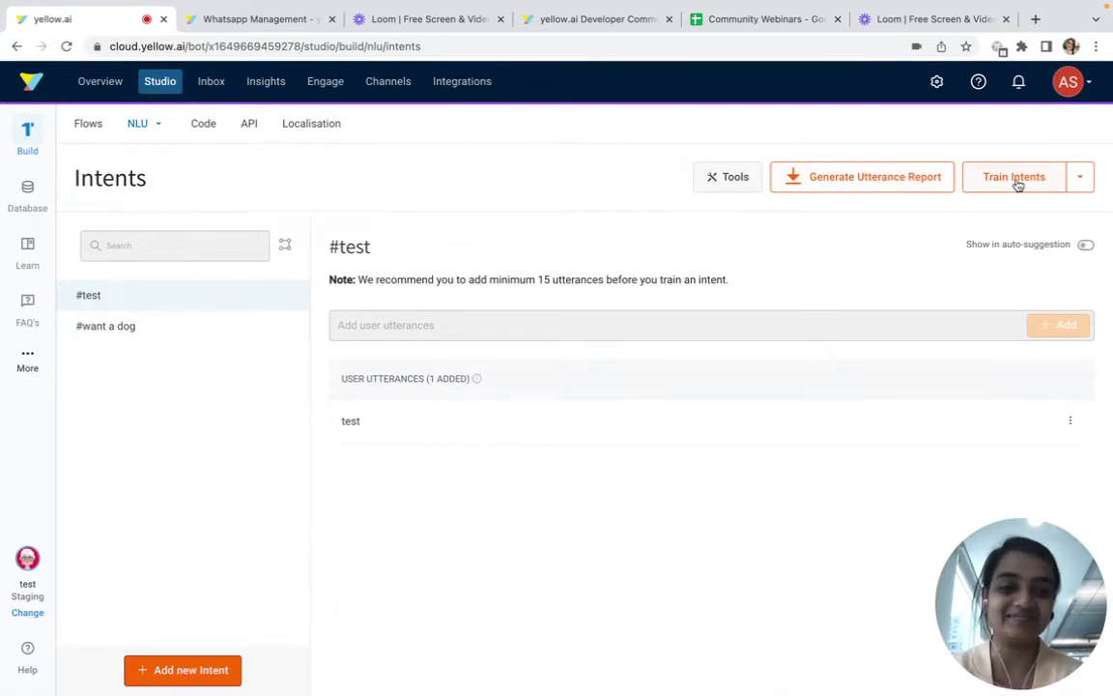
click(1014, 186)
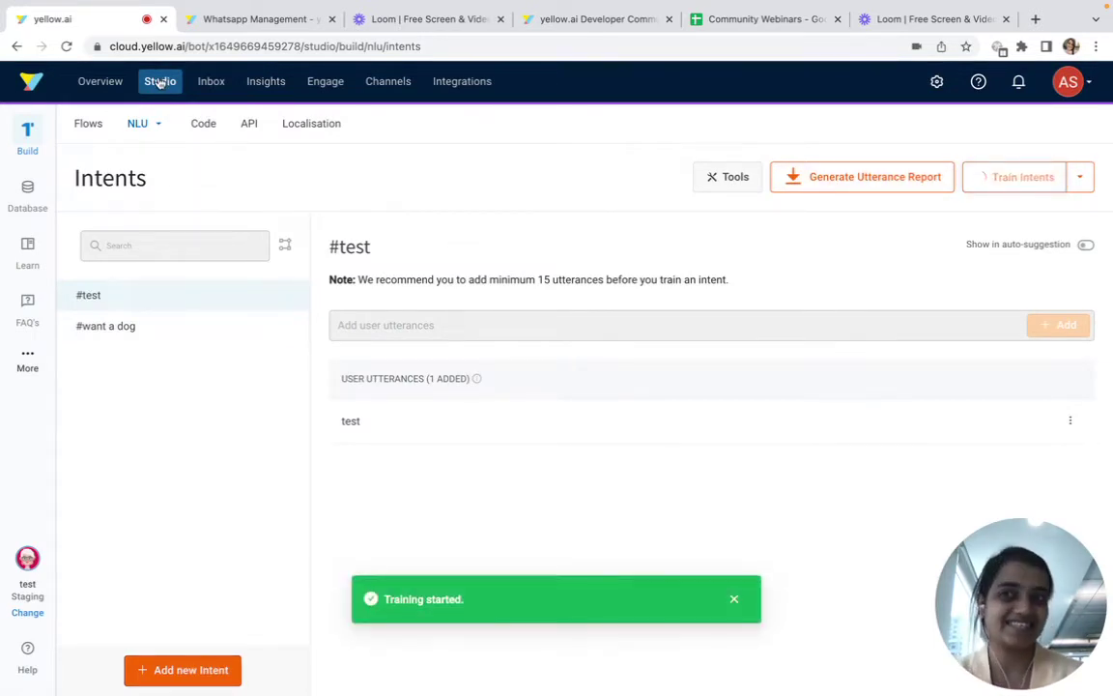
click(161, 83)
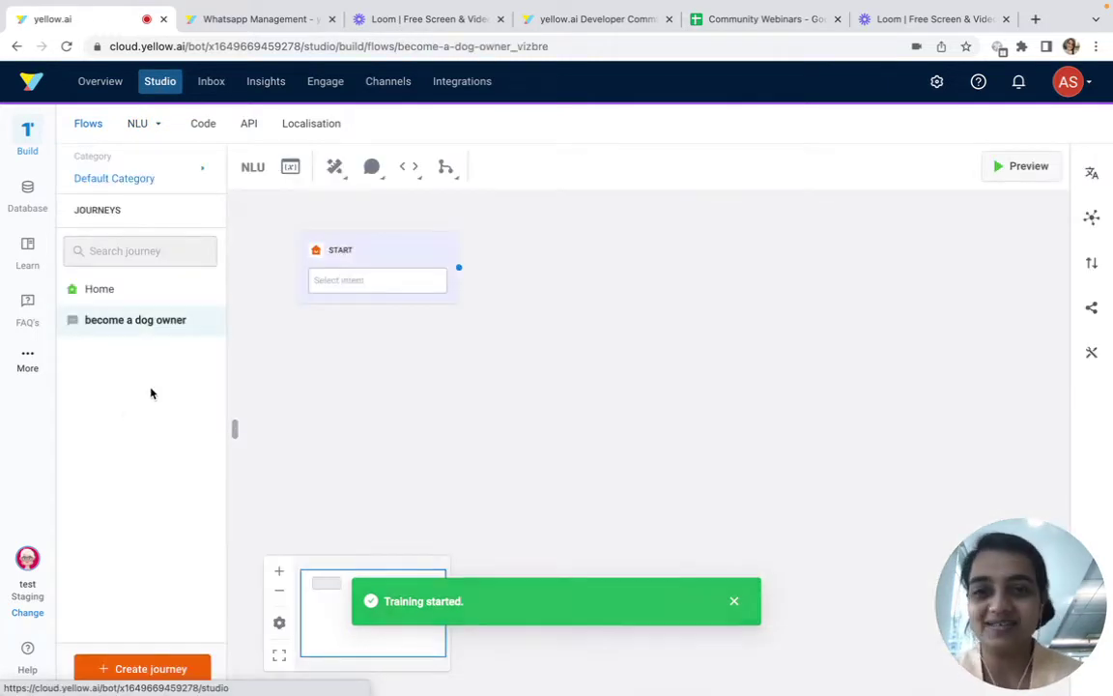
Set the journey's start trigger to the #want a dog intent
click(379, 269)
click(378, 249)
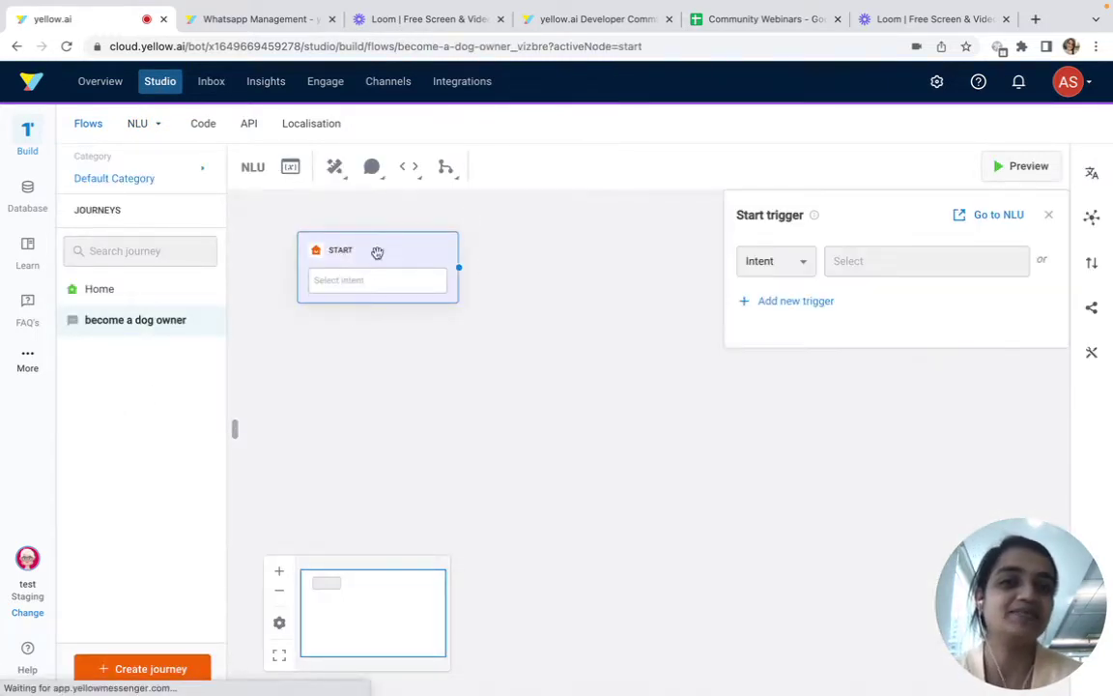
click(874, 259)
click(854, 321)
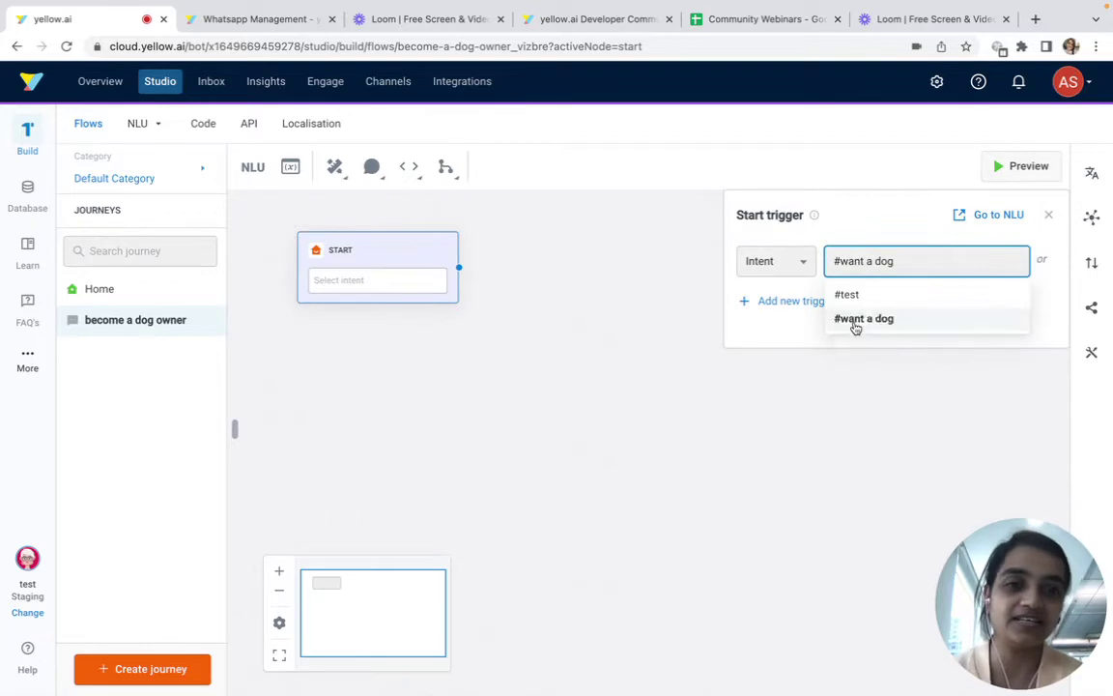
click(490, 278)
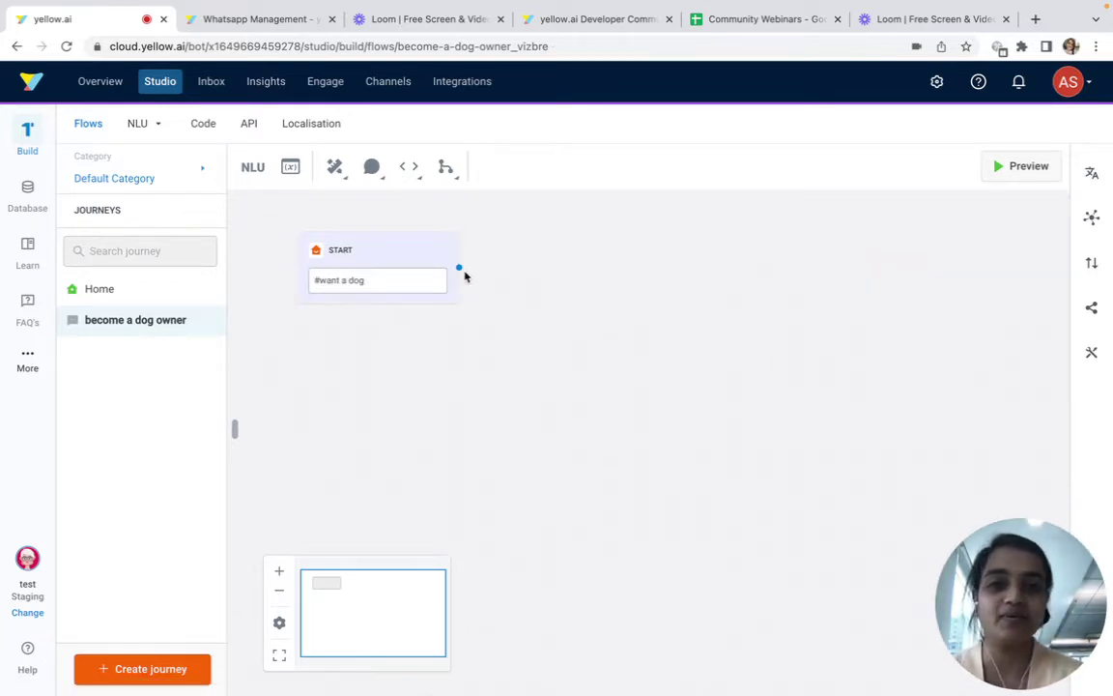
click(458, 271)
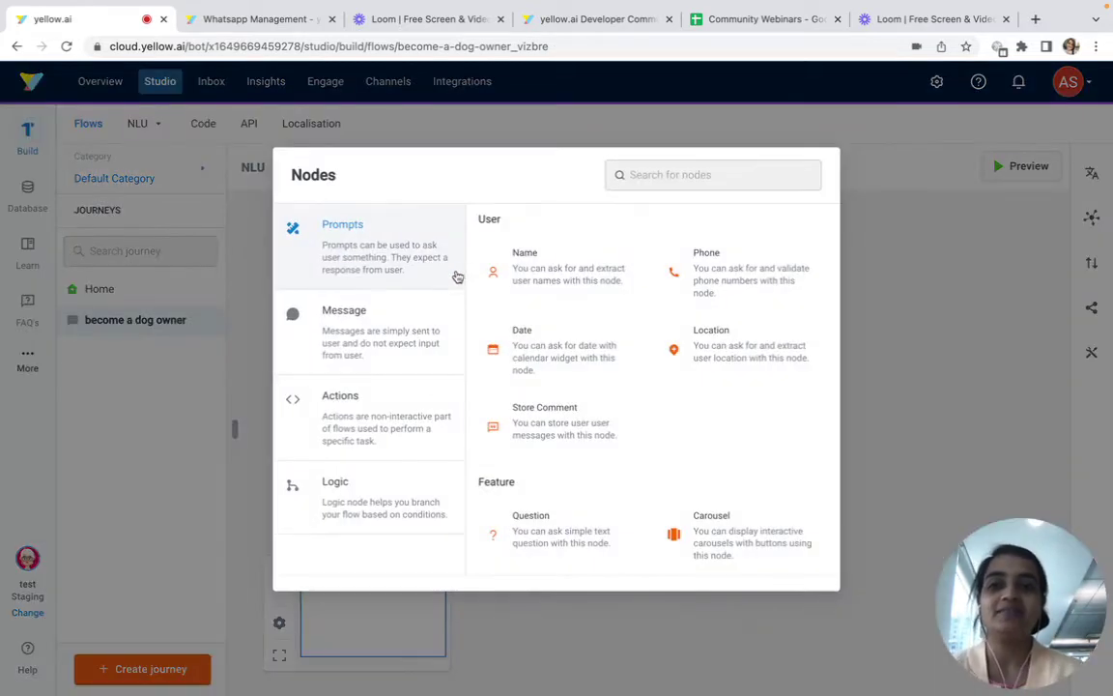
click(1080, 288)
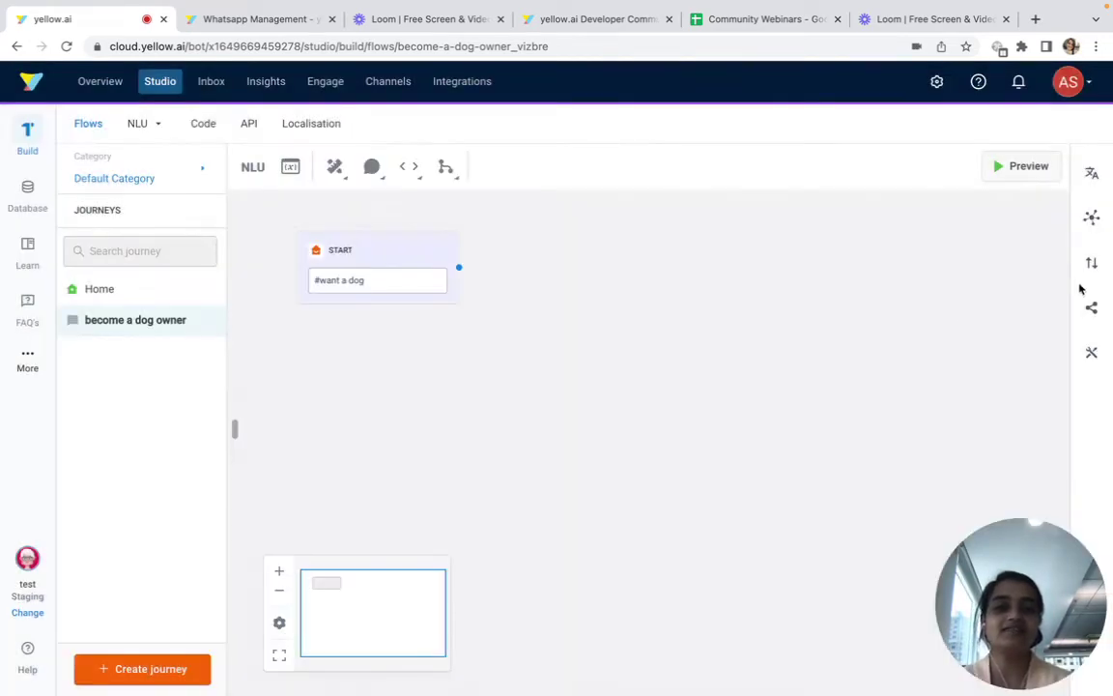
click(317, 285)
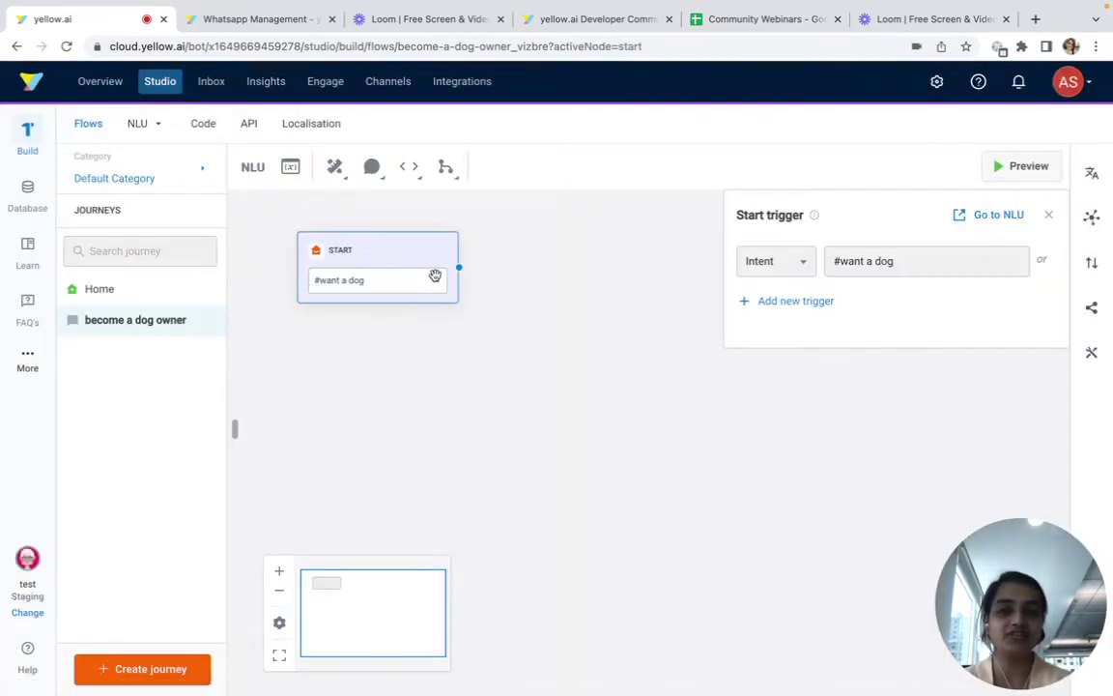
Add a Text node: 'We would love for you to own a dog... we'll need some information'
click(460, 270)
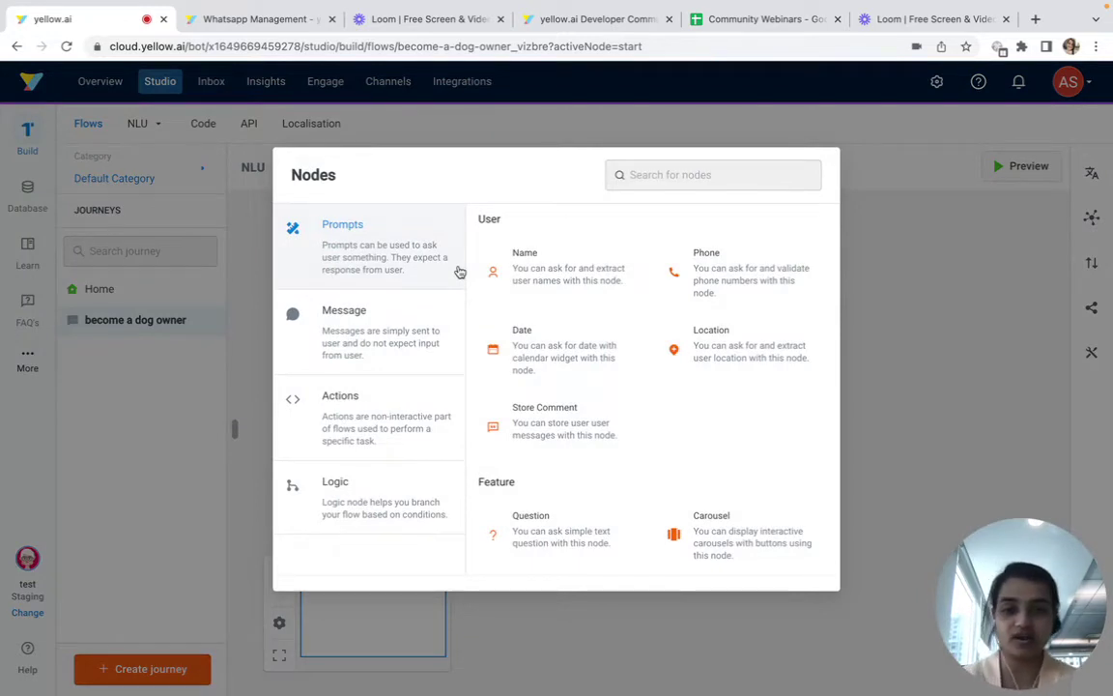
click(416, 333)
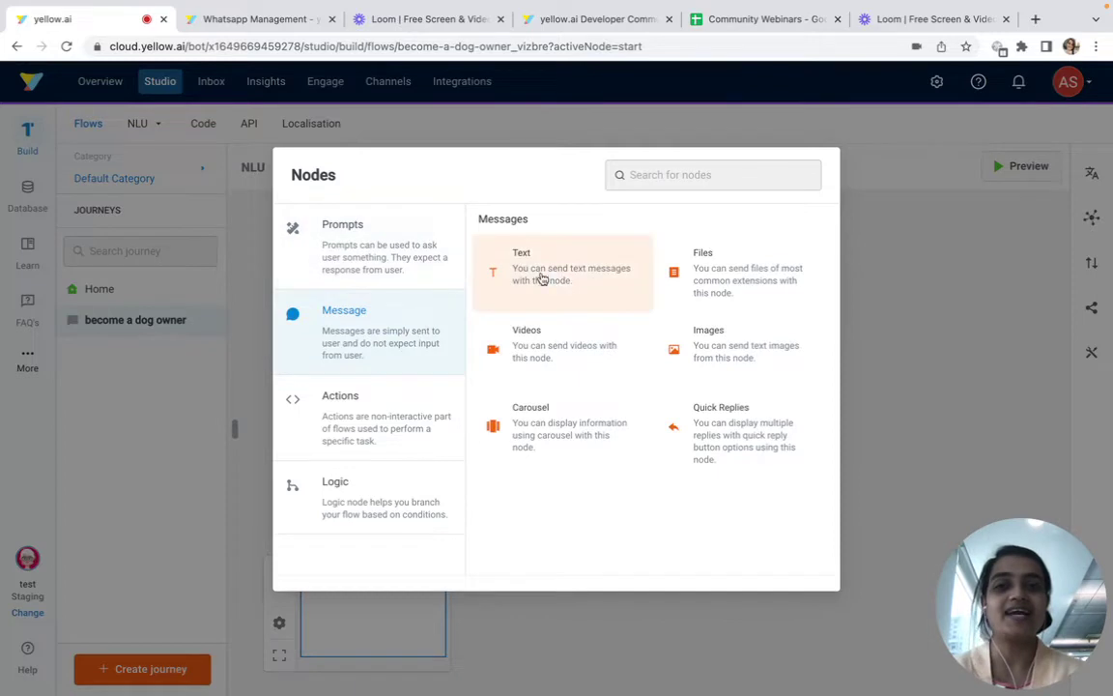
click(573, 280)
click(797, 285)
text(W)
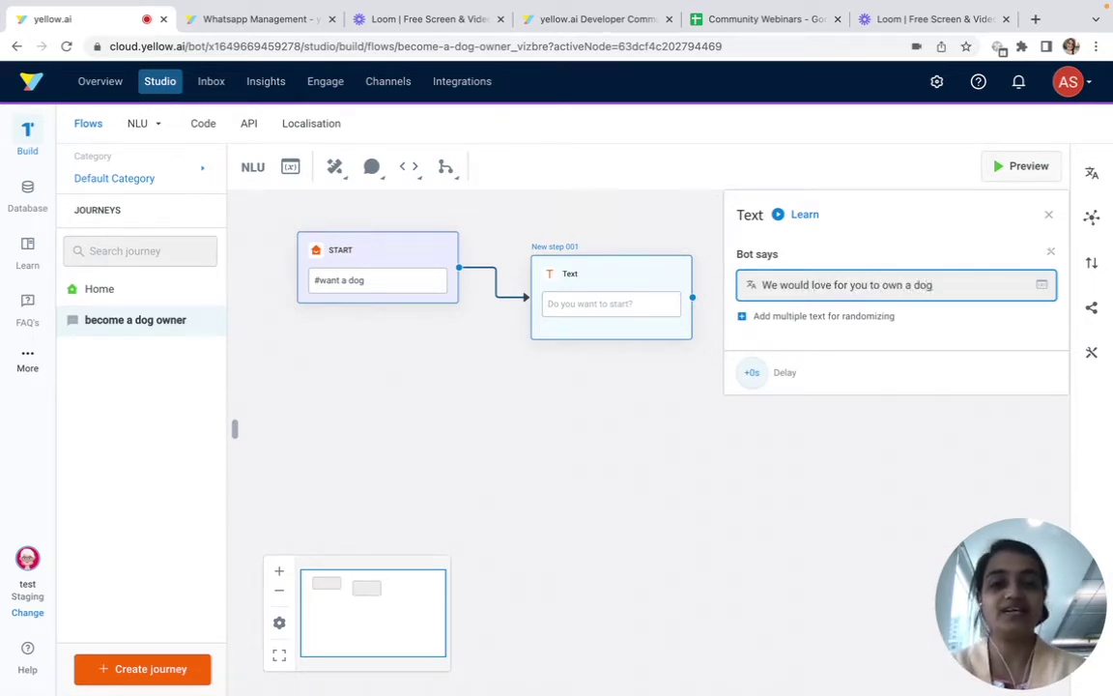
text(. But befo)
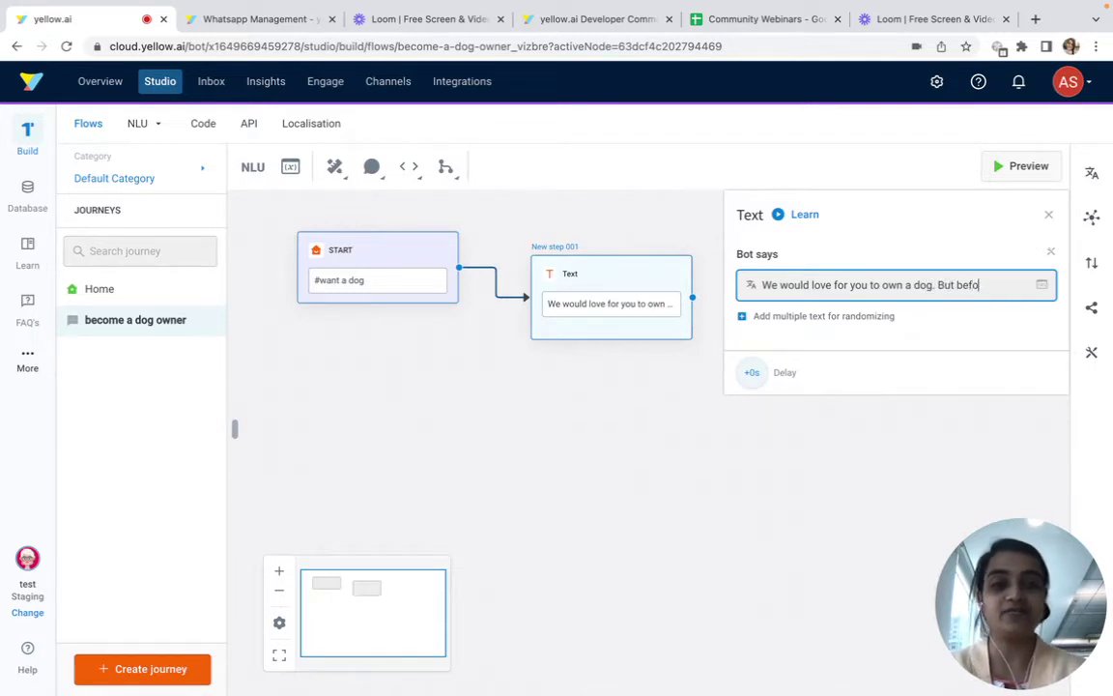
text(re getti)
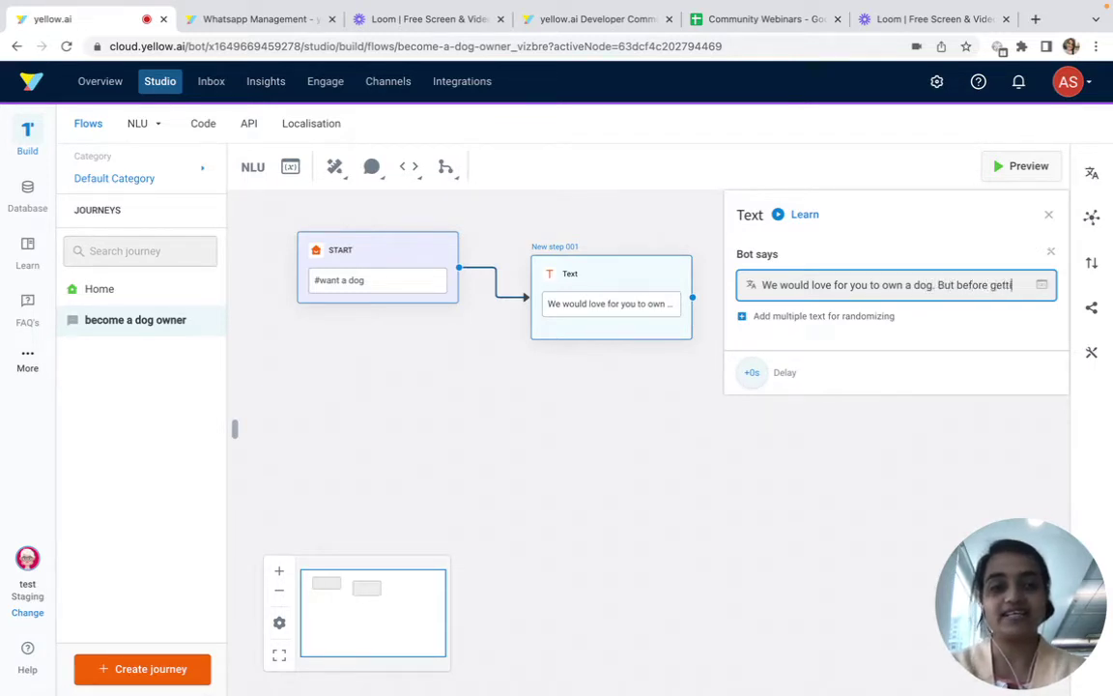
text(ng st)
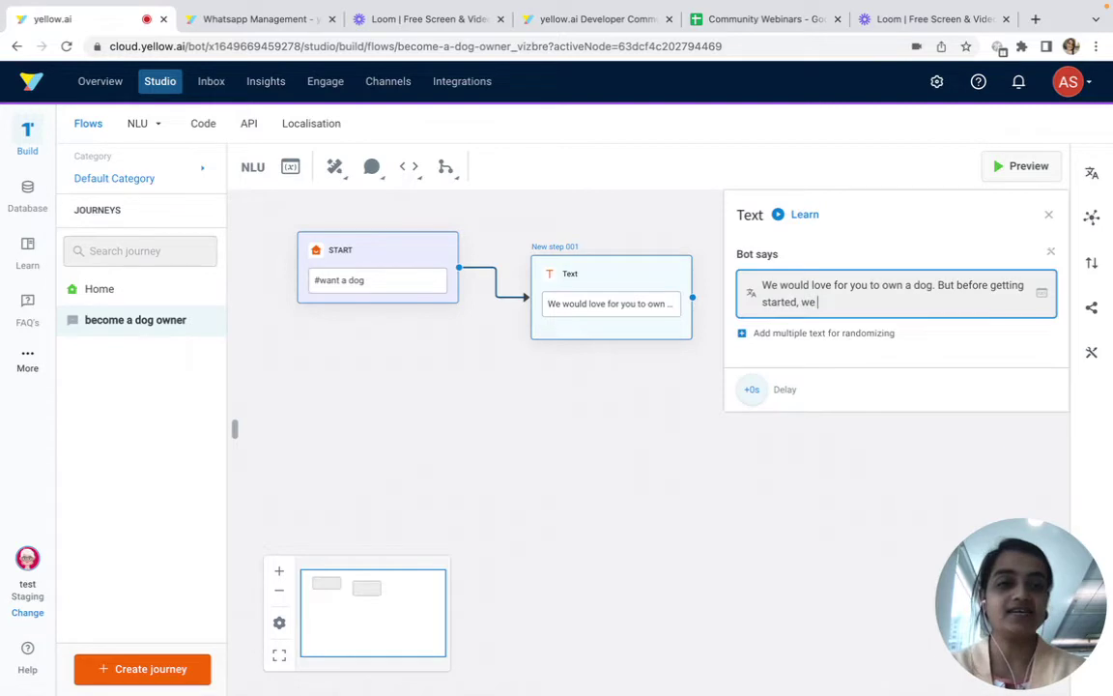
text(arted, we'll need some informatipn)
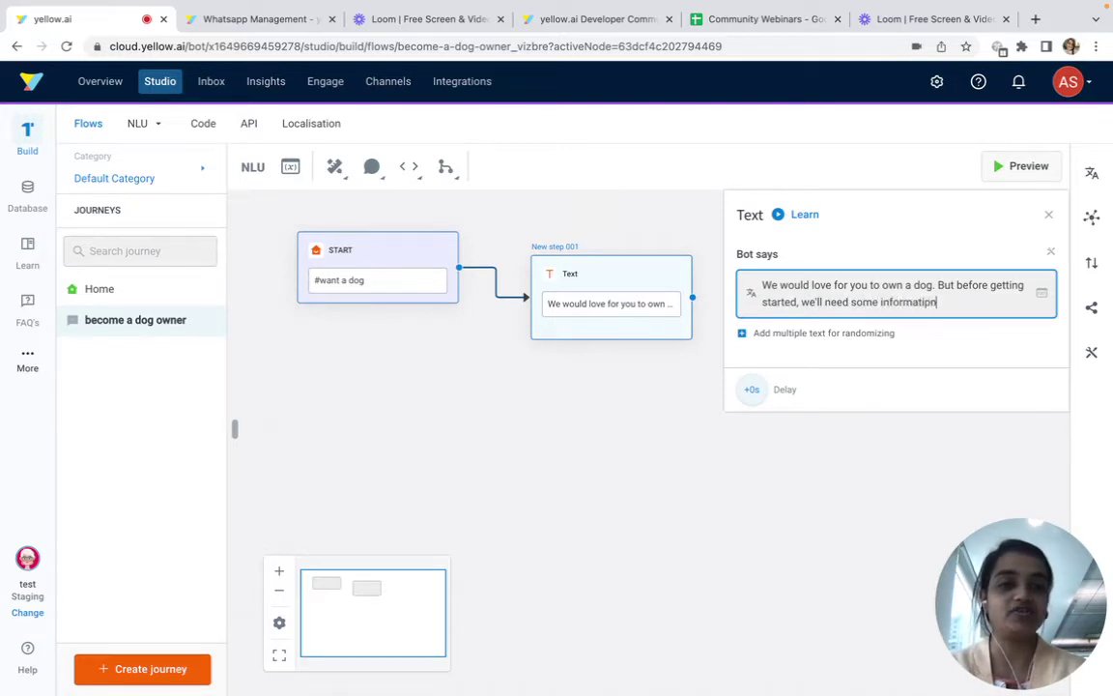
click(709, 426)
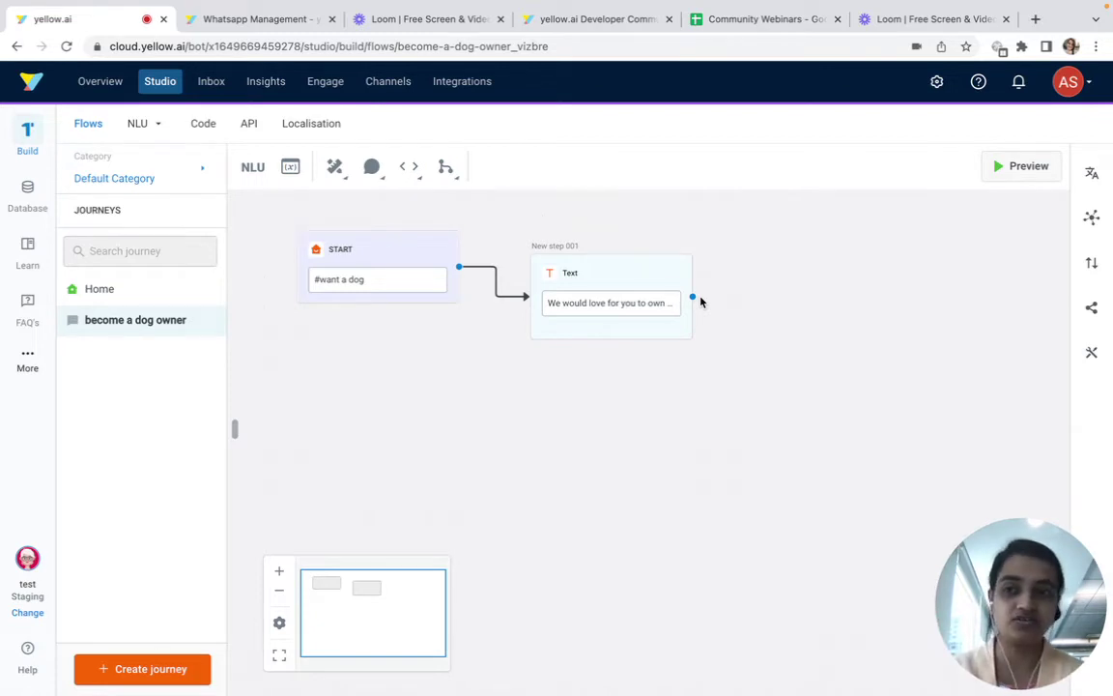
Create a 'user details' journey, reusing the name as its description
click(147, 668)
click(553, 238)
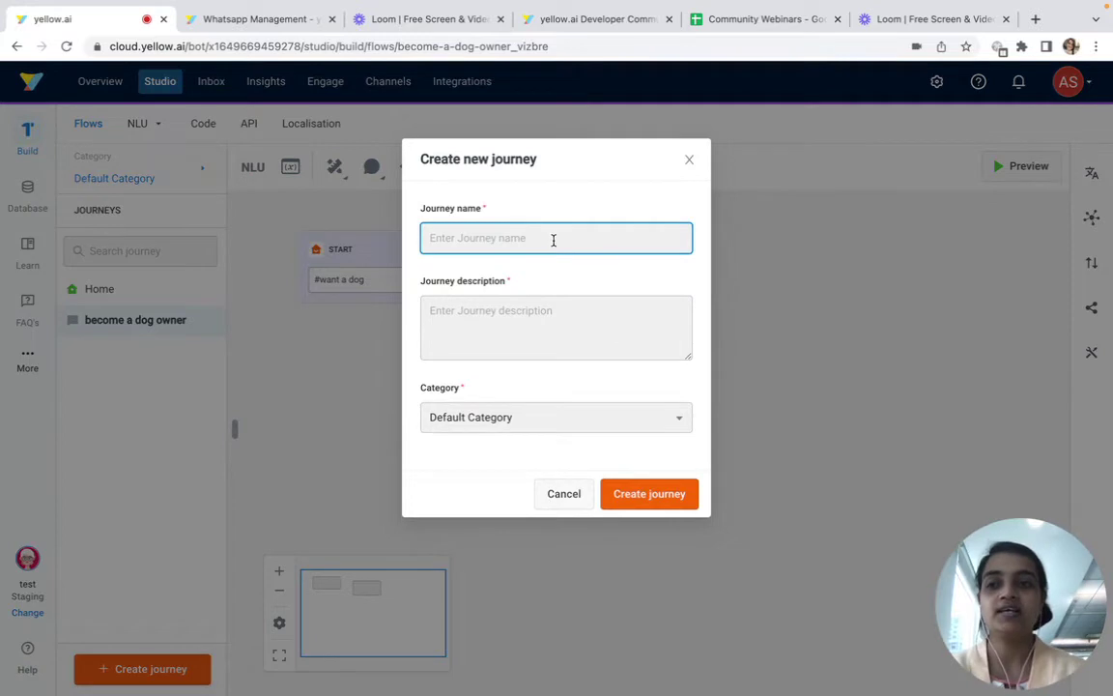
text(use)
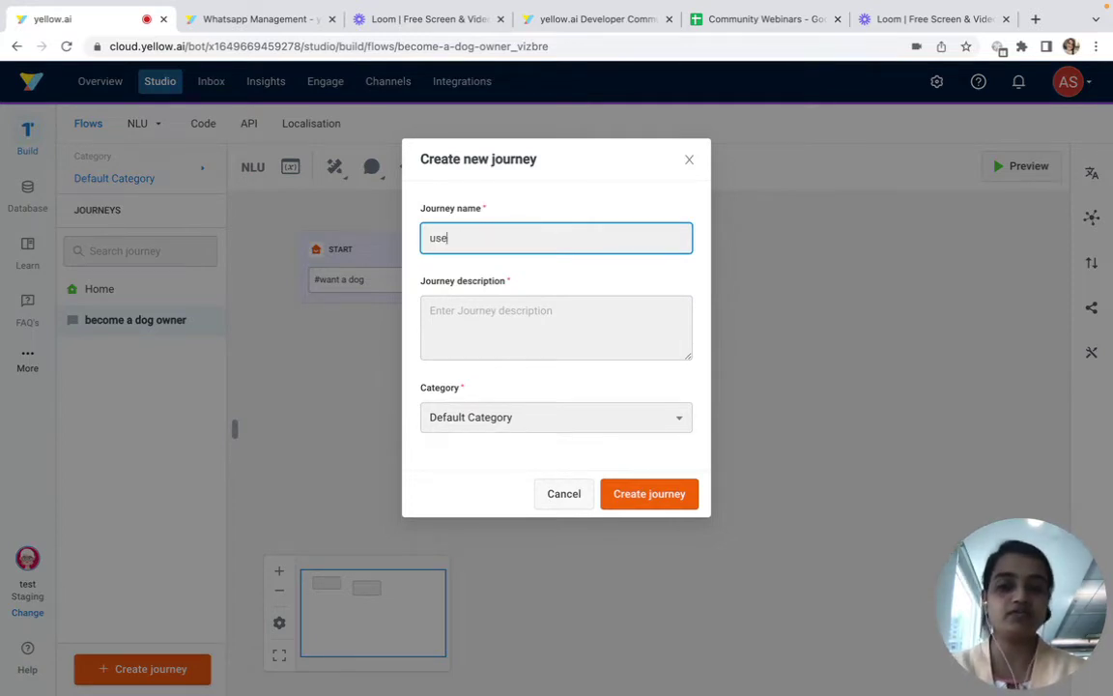
key(ctrl+a)
key(ctrl+c)
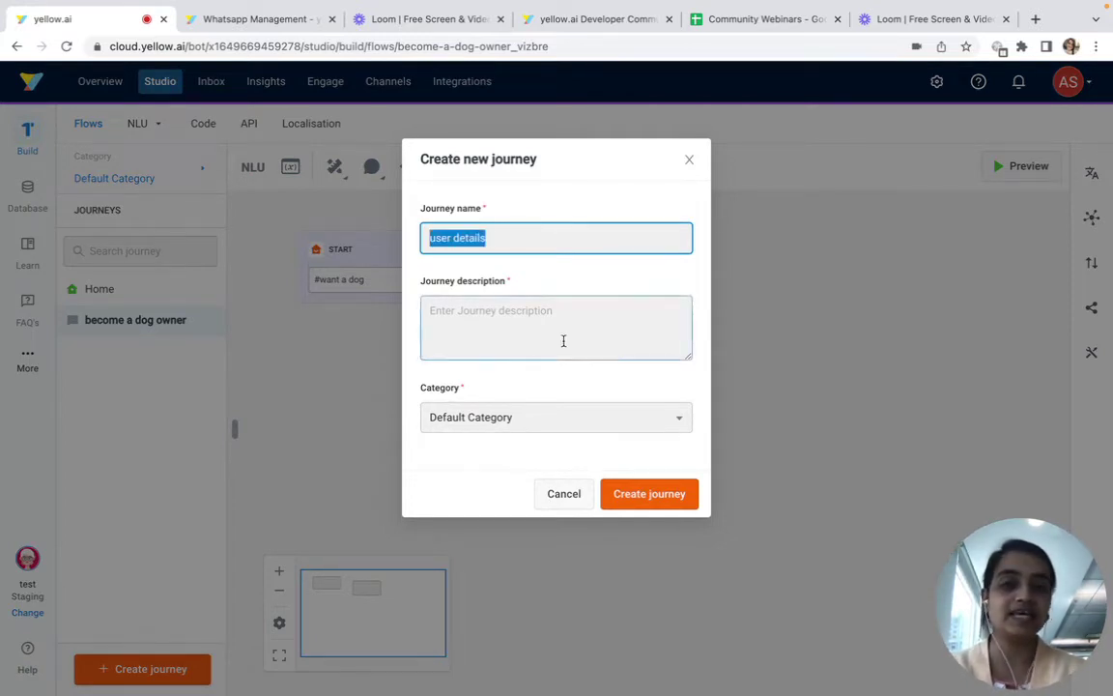
click(564, 340)
key(ctrl+v)
click(648, 494)
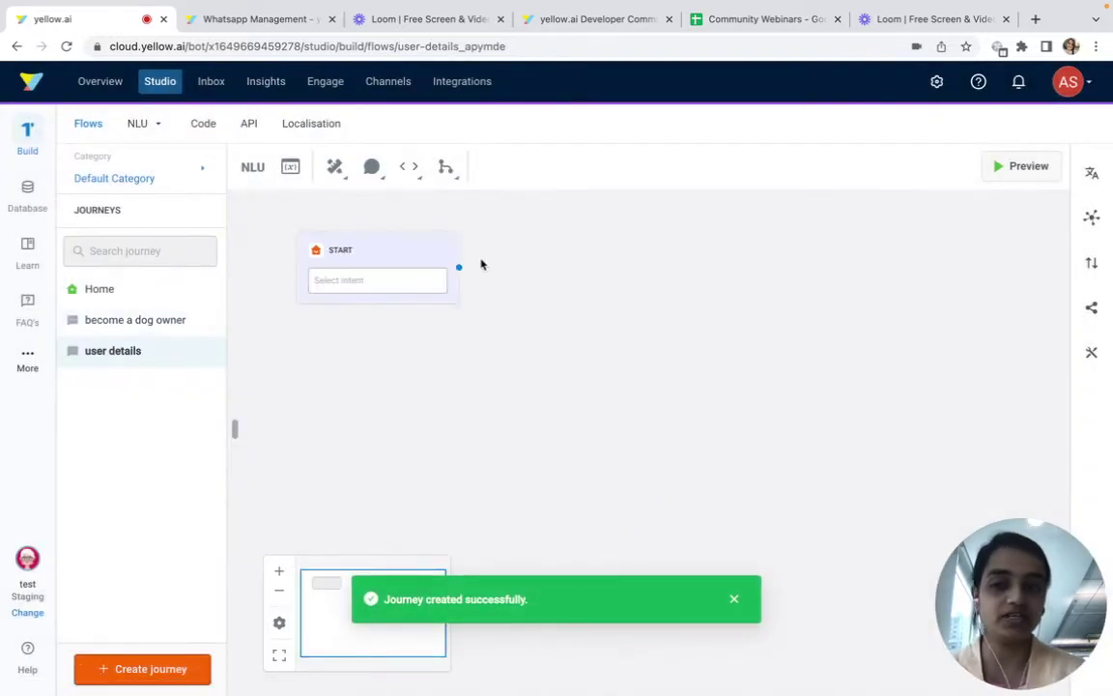
Add Name and Email question steps after the journey start
click(460, 270)
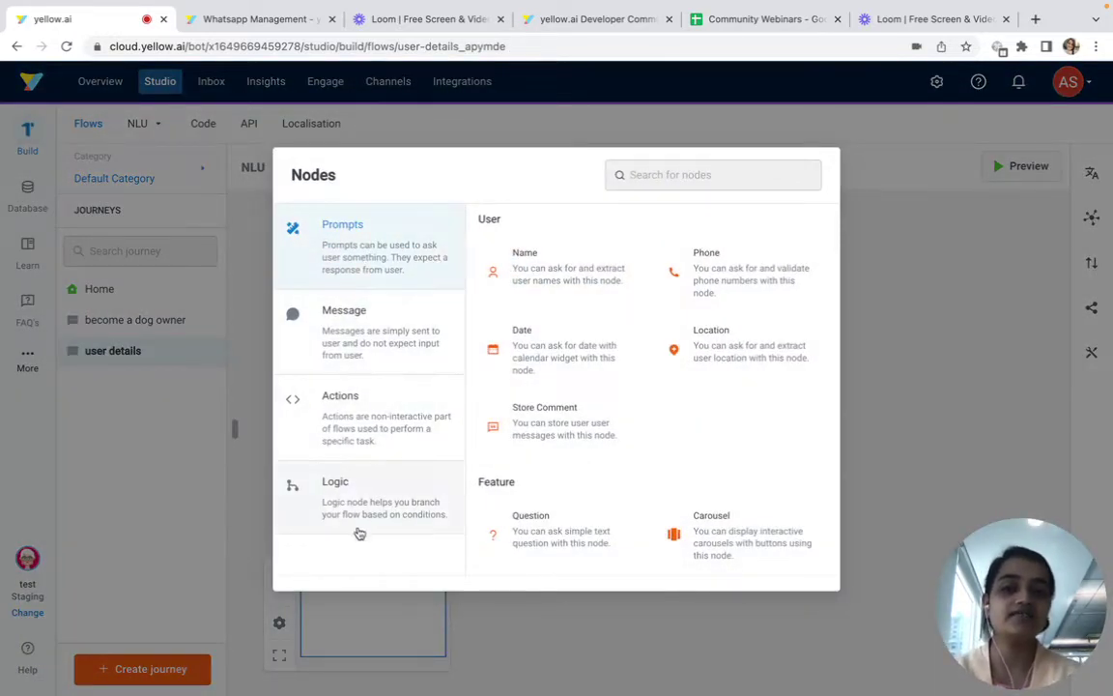
click(574, 250)
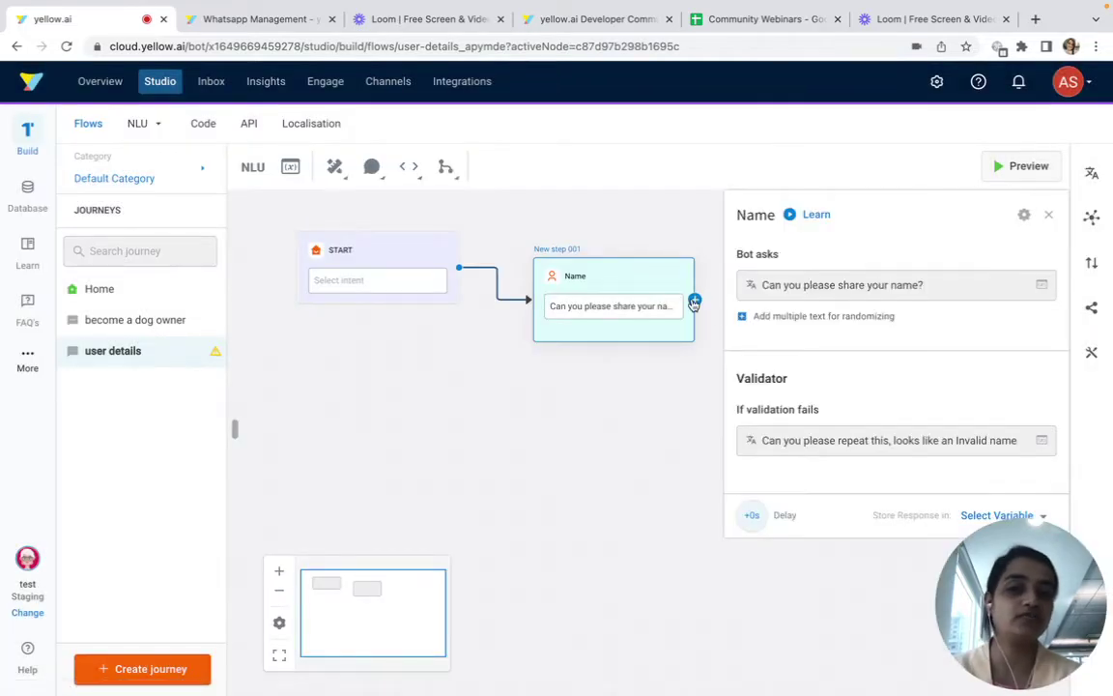
click(692, 302)
scroll(551, 405, down, 3)
scroll(570, 410, up, 3)
scroll(569, 411, down, 3)
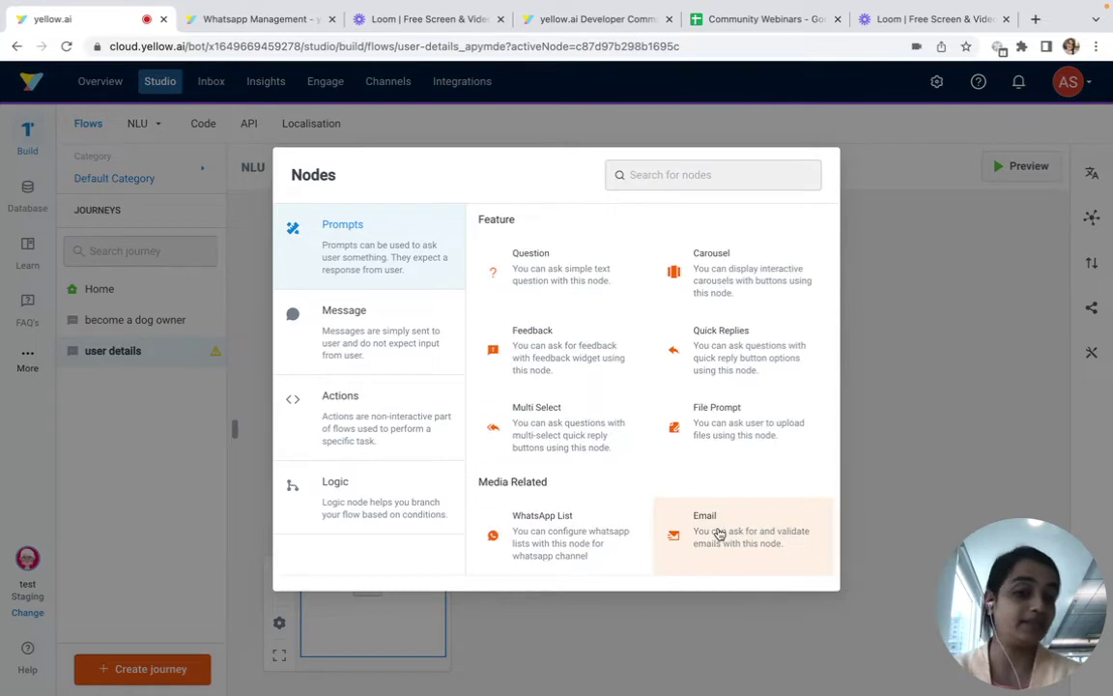
click(718, 529)
click(638, 399)
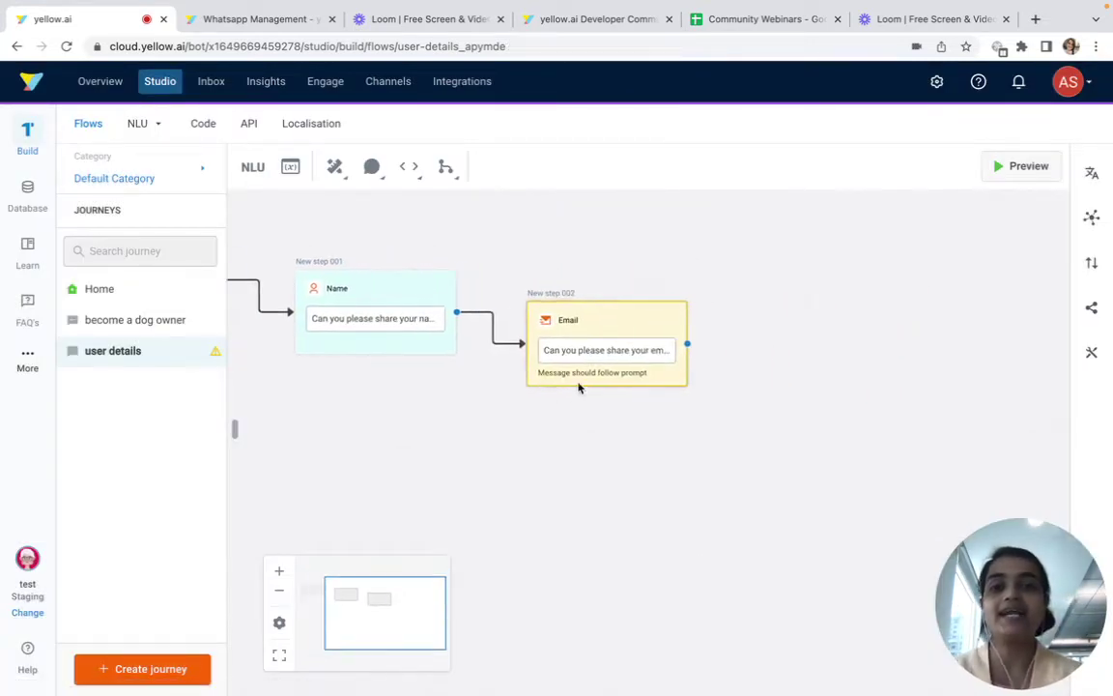
Add a quick-reply question step after the email, then delete it
click(687, 345)
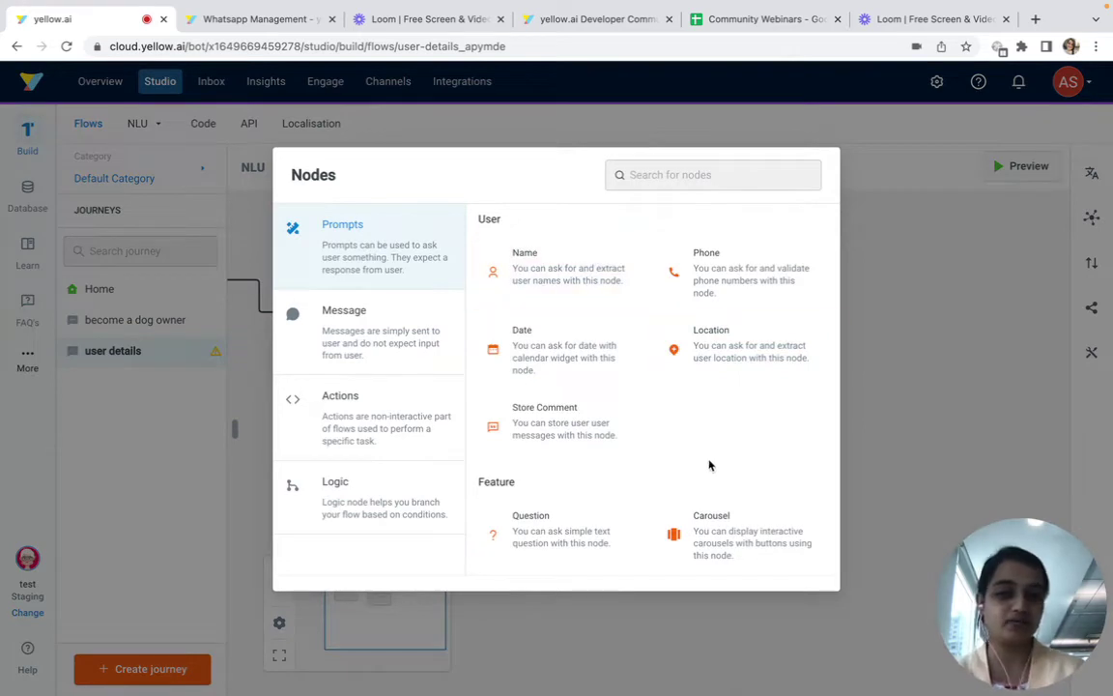
scroll(710, 465, down, 3)
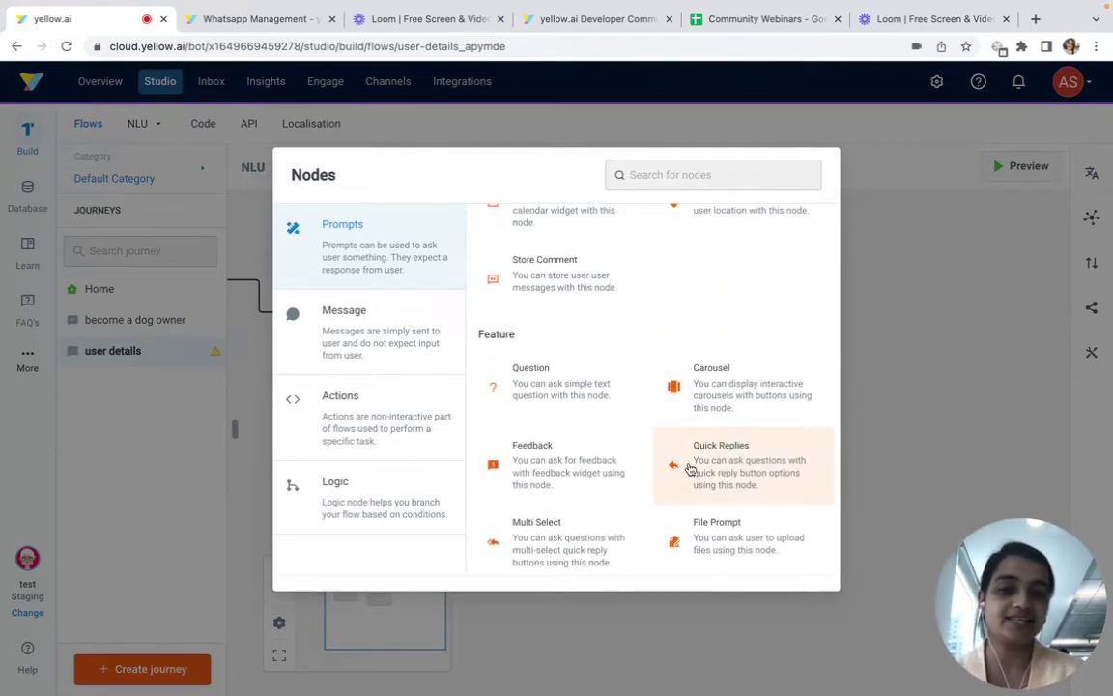
click(668, 465)
click(837, 289)
text(Have you)
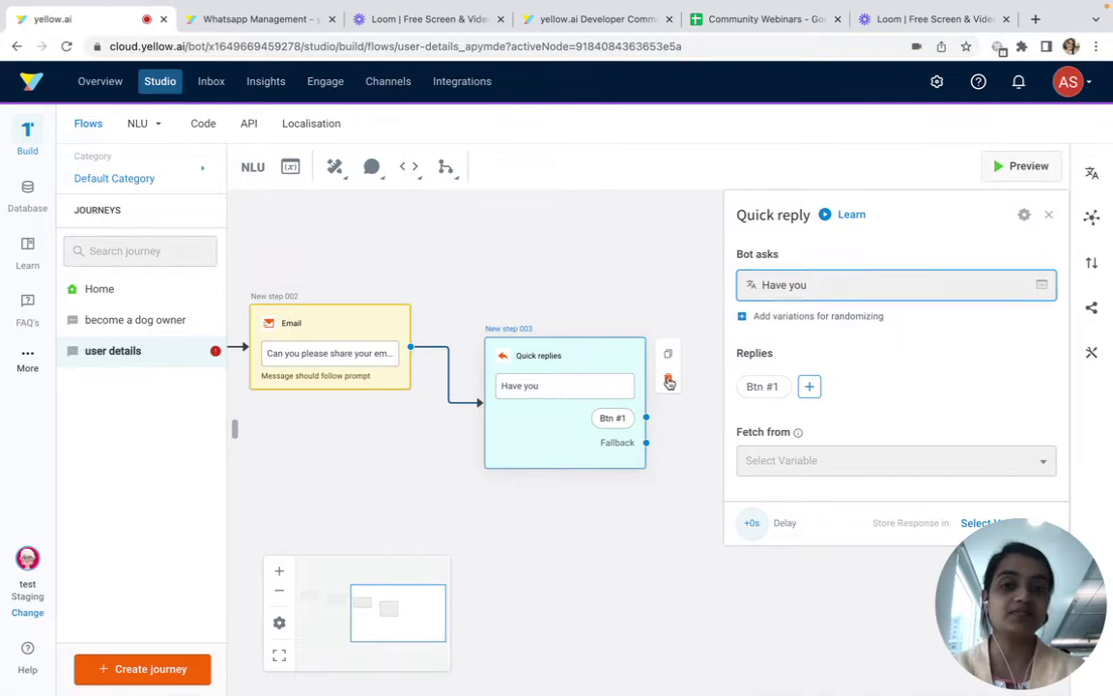
click(666, 378)
click(676, 264)
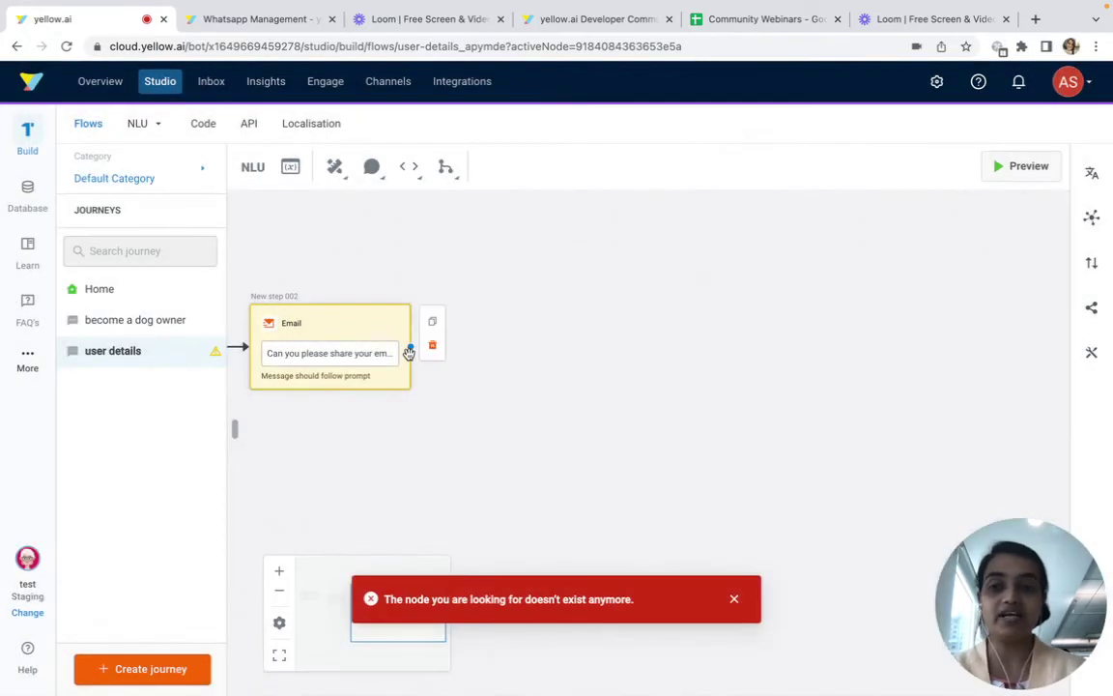
Add a Text step 'Thank you so much for the details', then reopen the become a dog owner journey
click(411, 350)
click(397, 345)
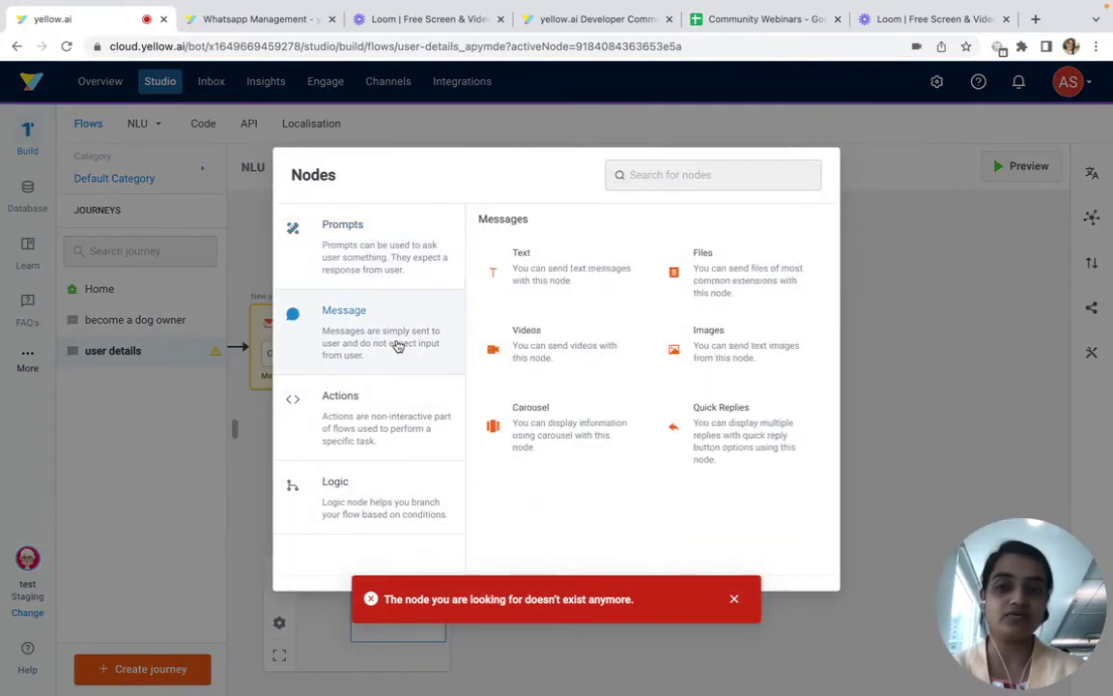
click(570, 271)
click(844, 286)
text(Thank you so)
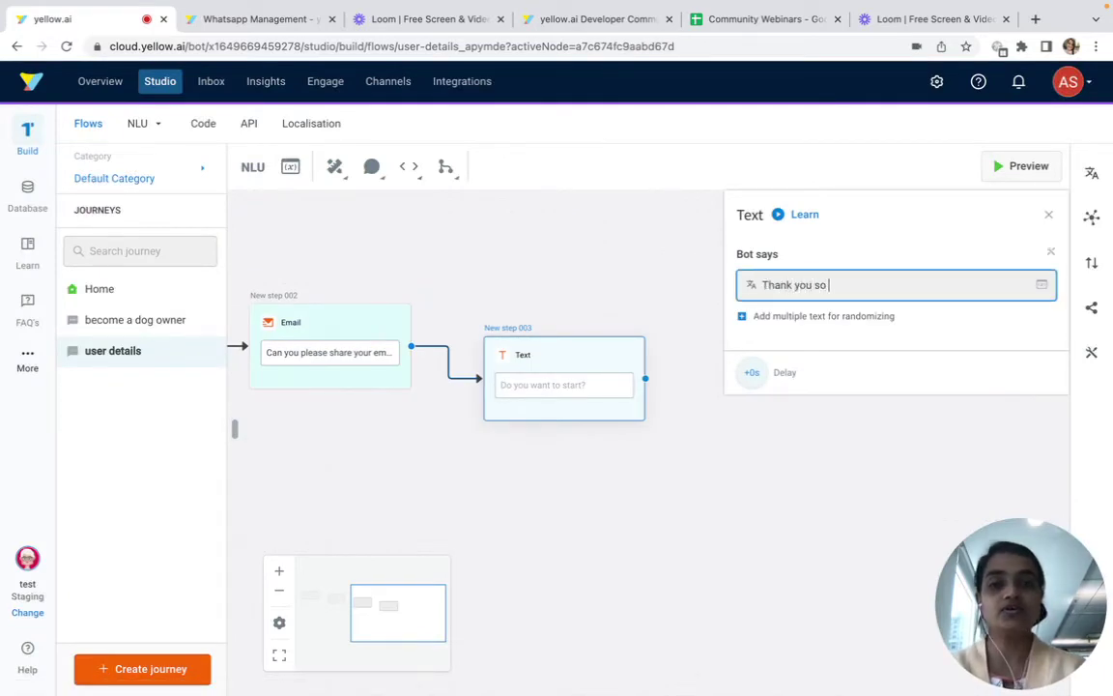
text( much for the d)
text(etails)
click(710, 472)
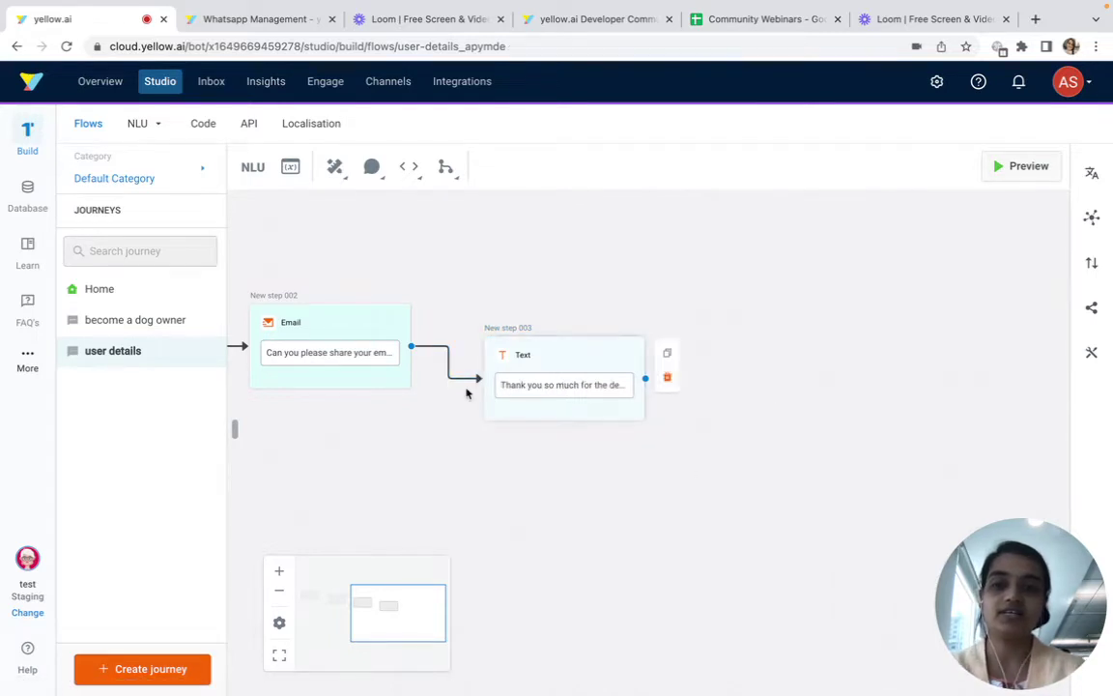
drag(265, 378, 442, 387)
click(145, 320)
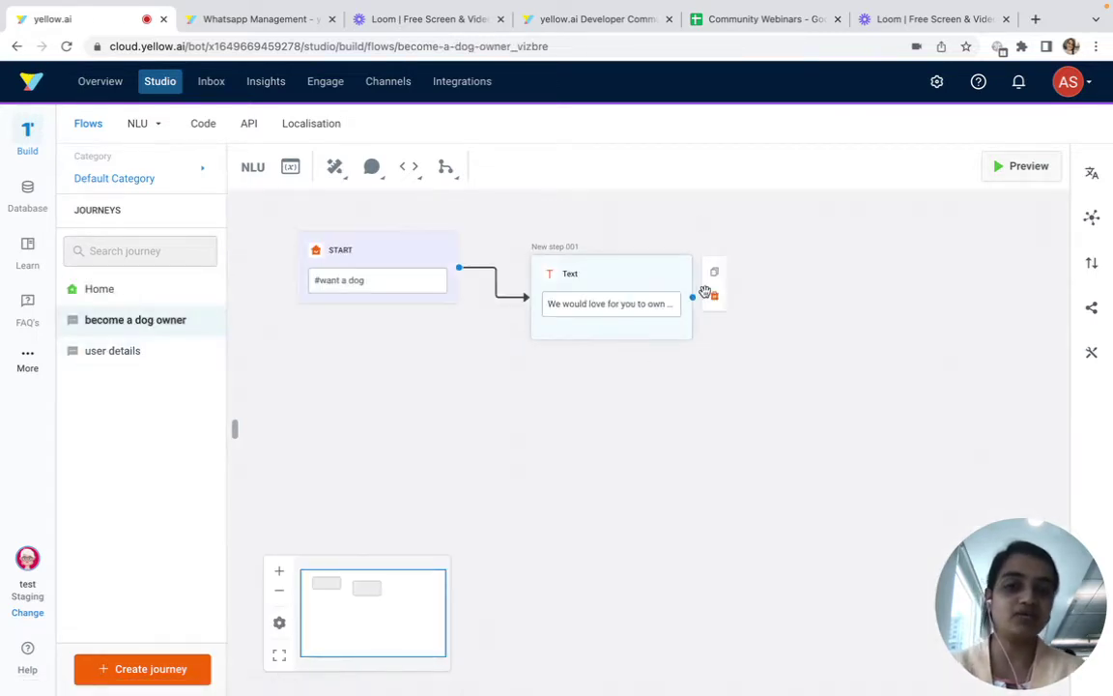
After the welcome text, add a Trigger Journey step that hands off to the user details journey
click(692, 301)
click(690, 175)
text(trig)
click(618, 288)
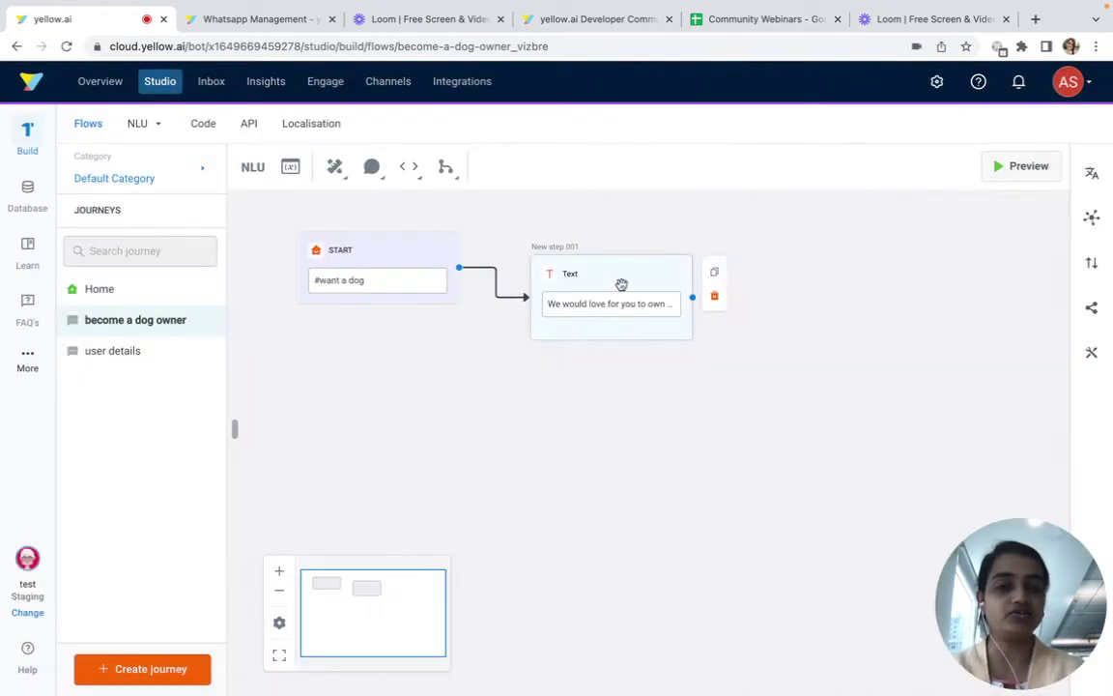
click(874, 282)
click(869, 287)
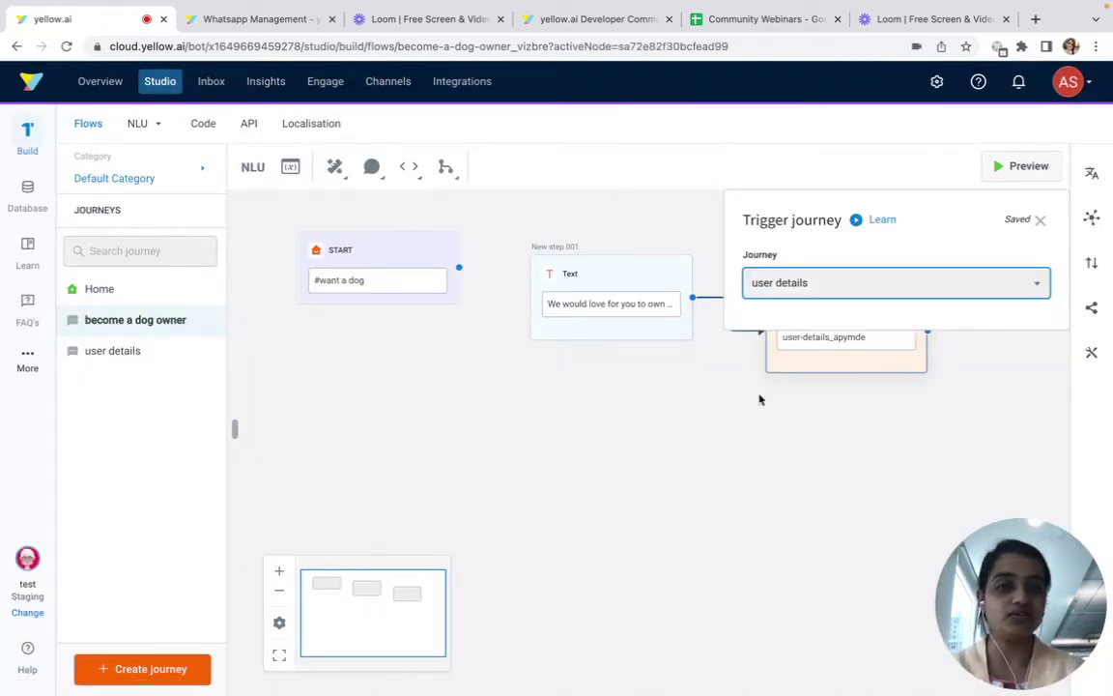
Add a Quick Replies step asking 'Have you ever owned a pet or dog before?'
click(927, 332)
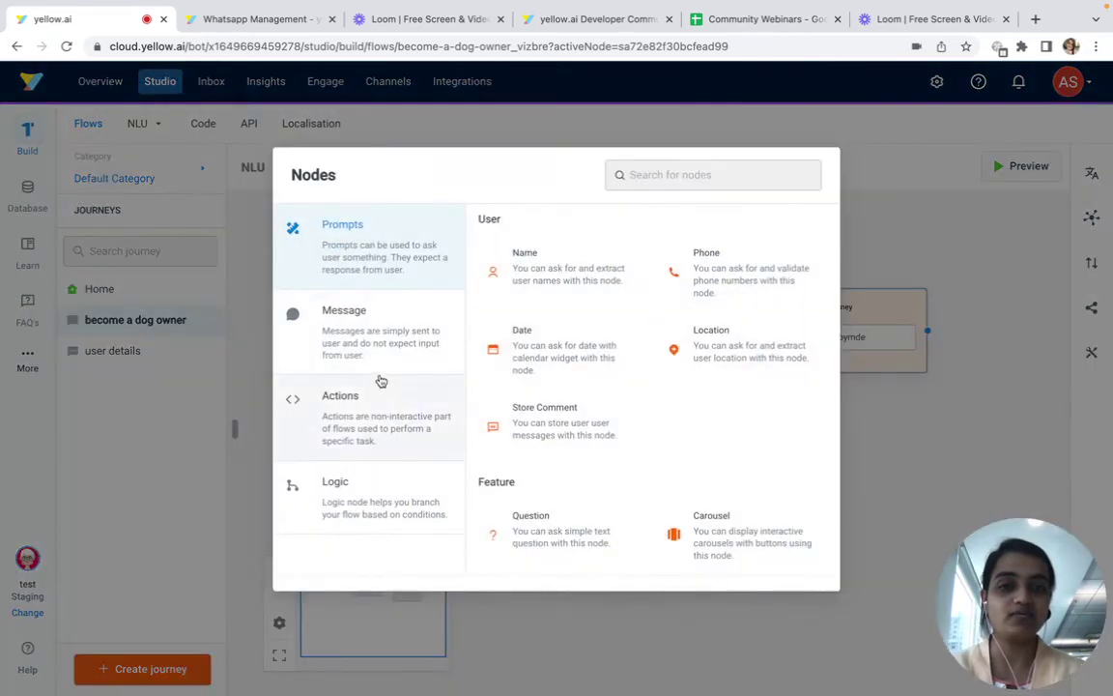
scroll(636, 521, down, 2)
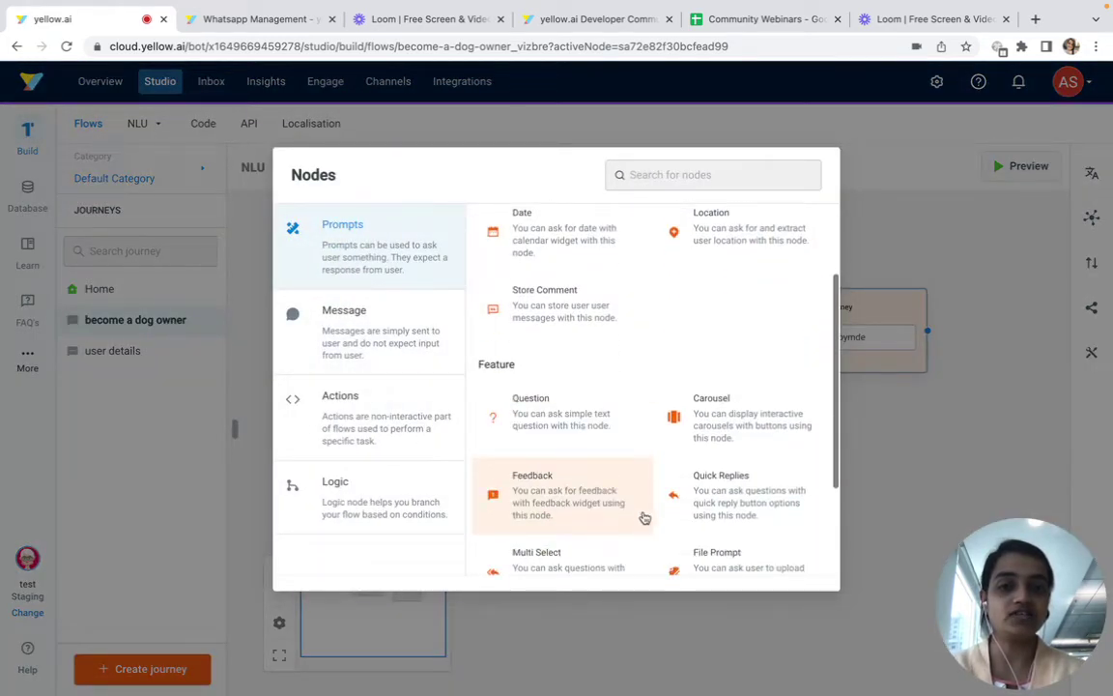
click(714, 502)
click(817, 281)
text(Have you ever owner)
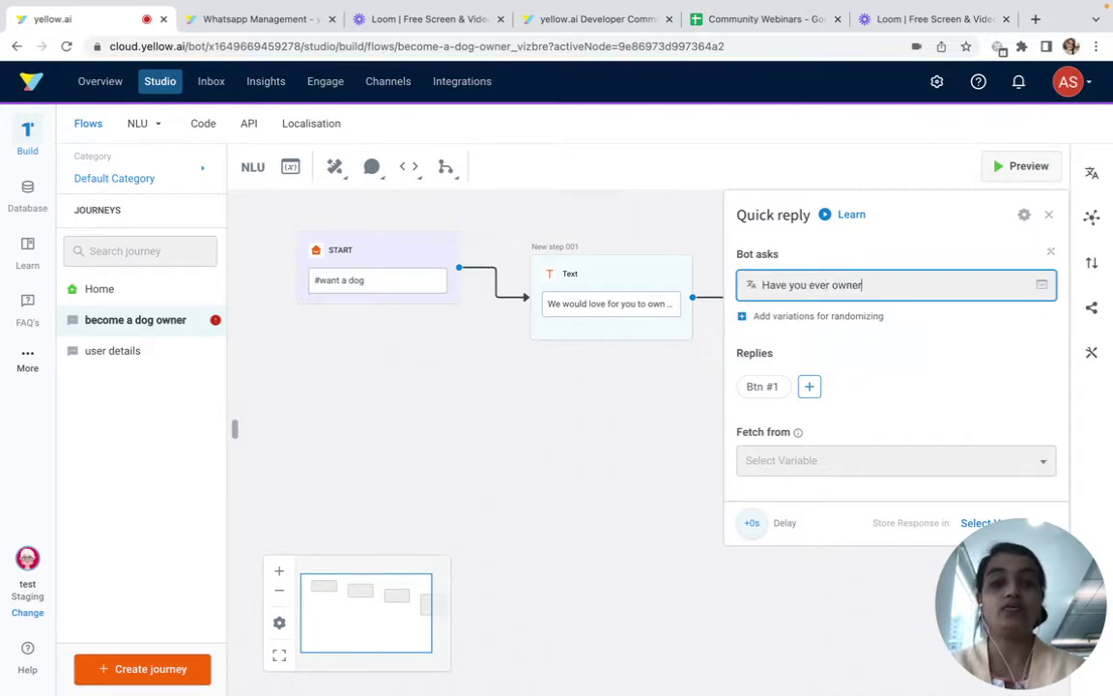
key(BackSpace)
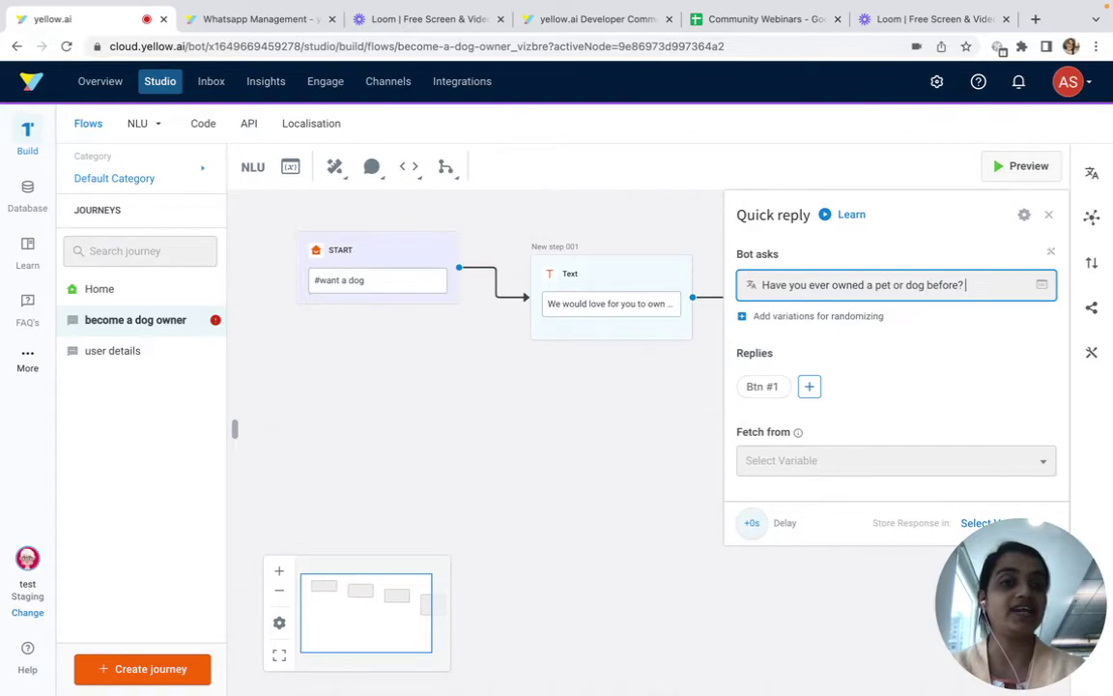
Rename the two quick-reply buttons to Yes and No
click(762, 389)
triple_click(465, 343)
text(Yes)
click(831, 473)
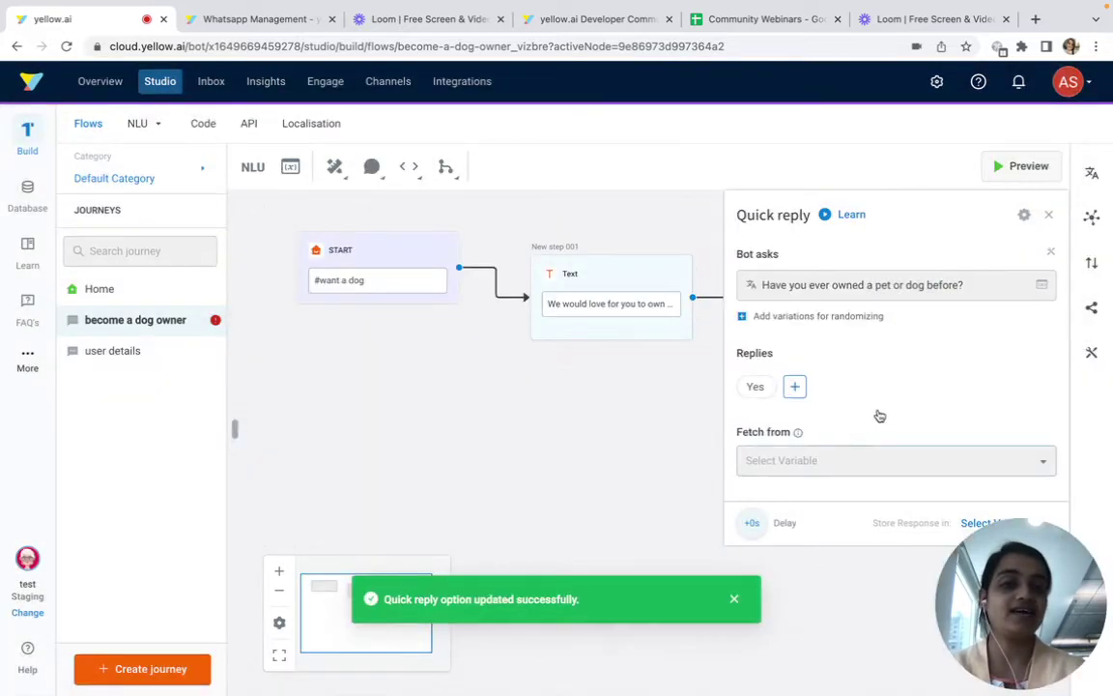
click(793, 386)
click(796, 387)
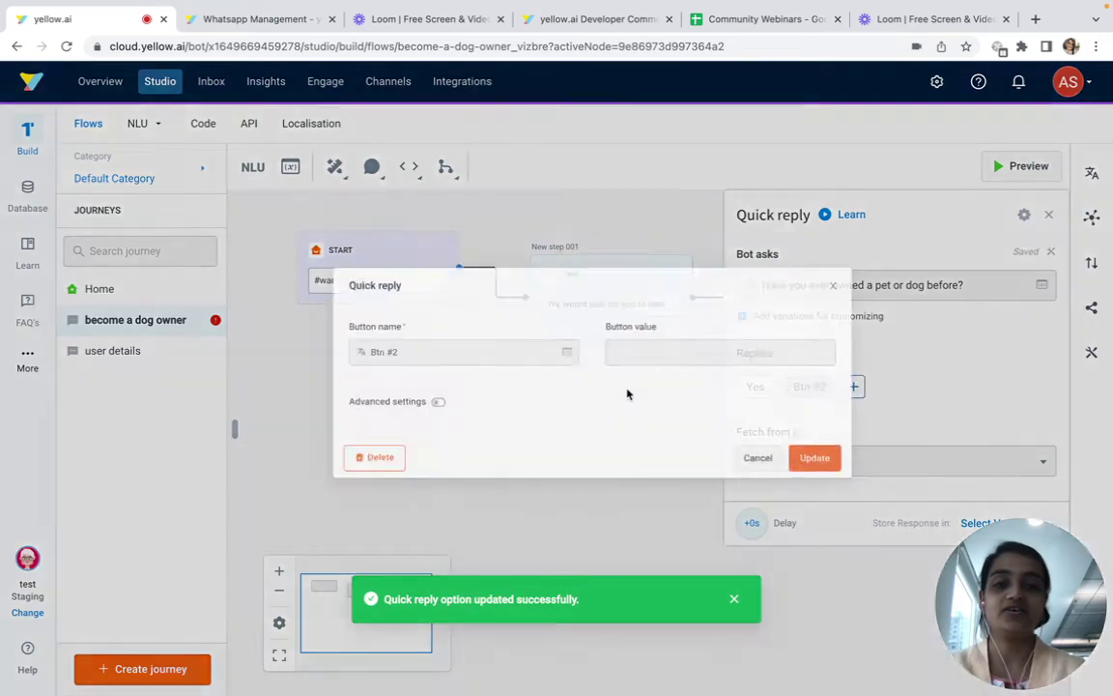
triple_click(378, 337)
text(No)
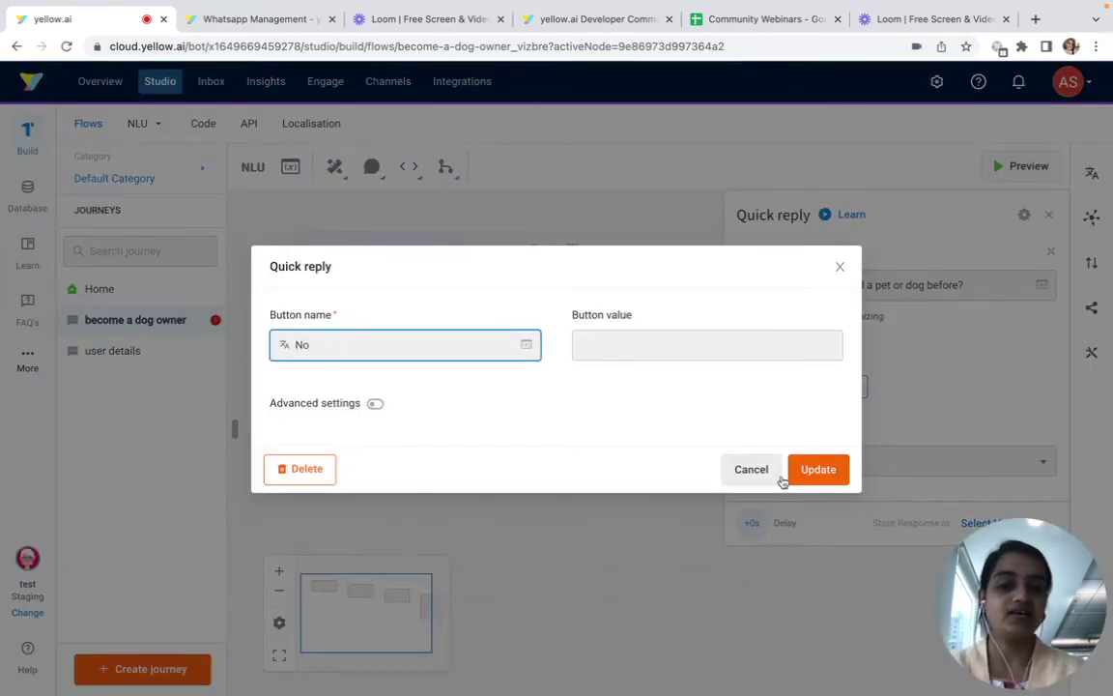
click(792, 473)
click(669, 507)
scroll(568, 370, right, 8)
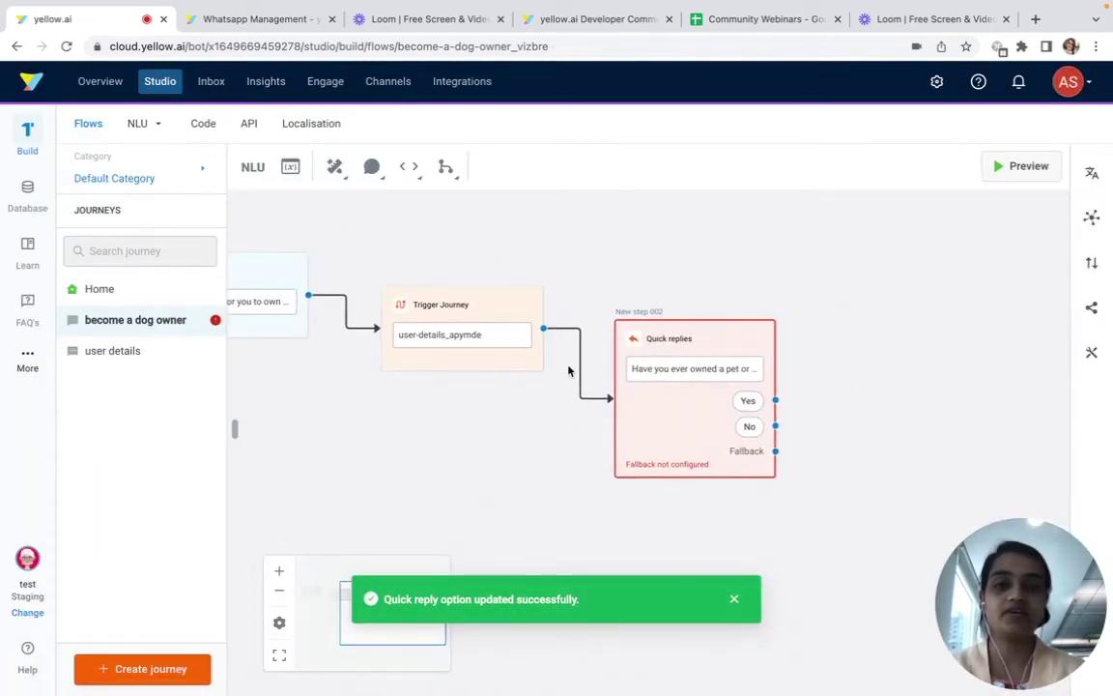
Link the Yes answer to a text step: 'Got it, Thanks for sharing, our team will get in touch with you very soon.'
scroll(773, 398, right, 2)
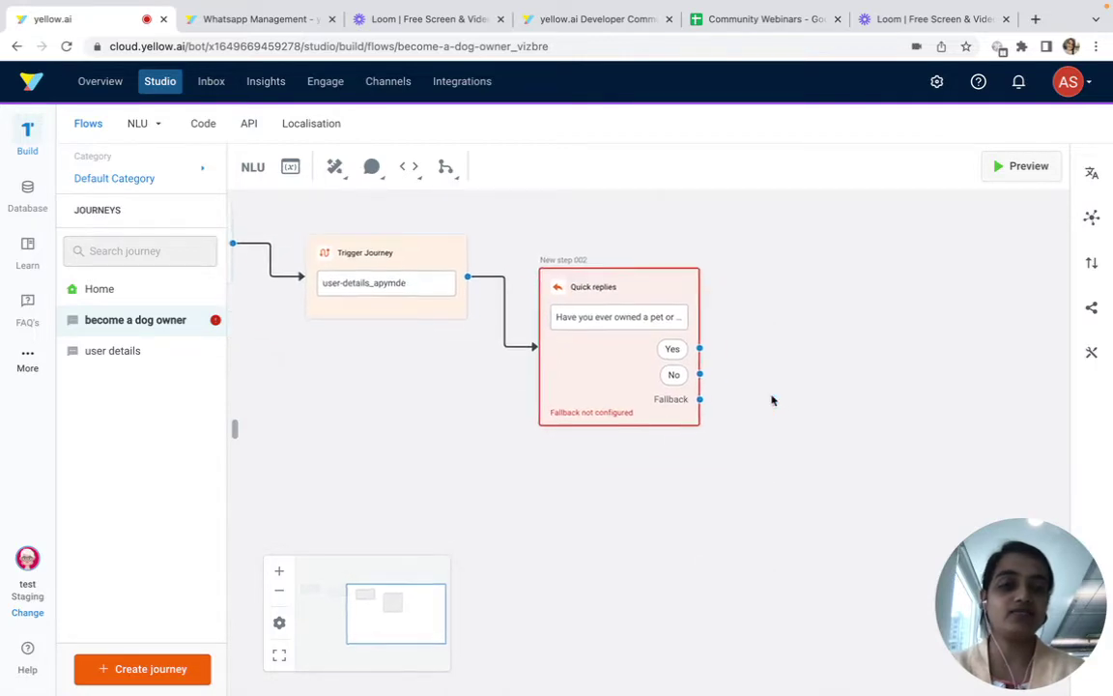
click(698, 349)
click(423, 340)
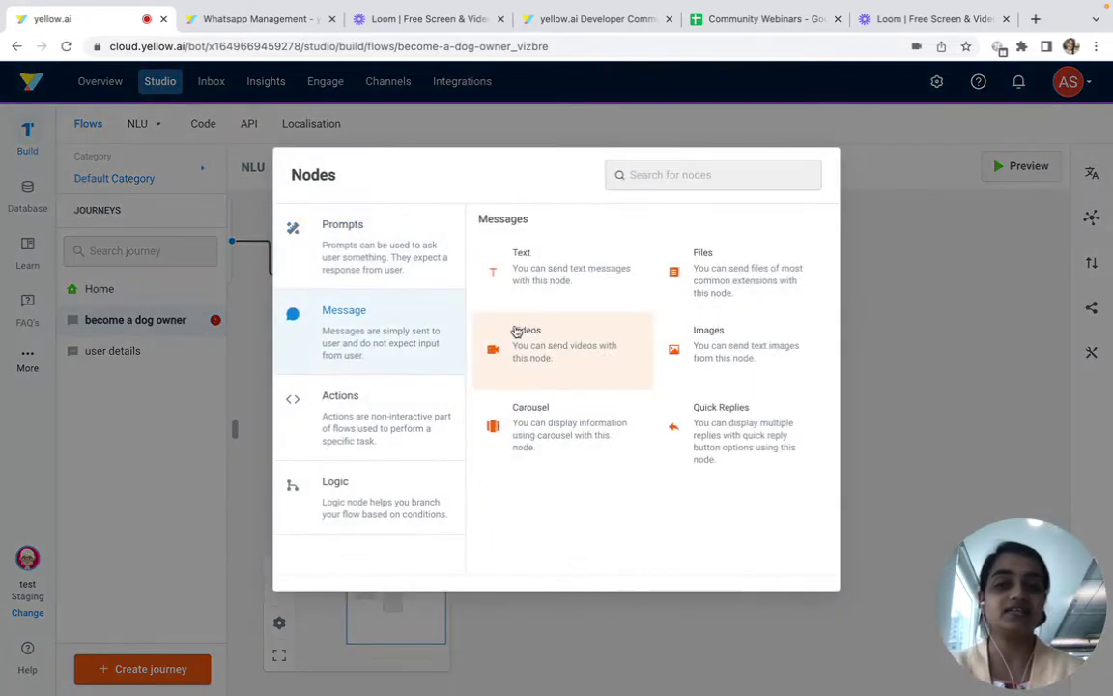
click(558, 280)
click(896, 286)
text(Got it,)
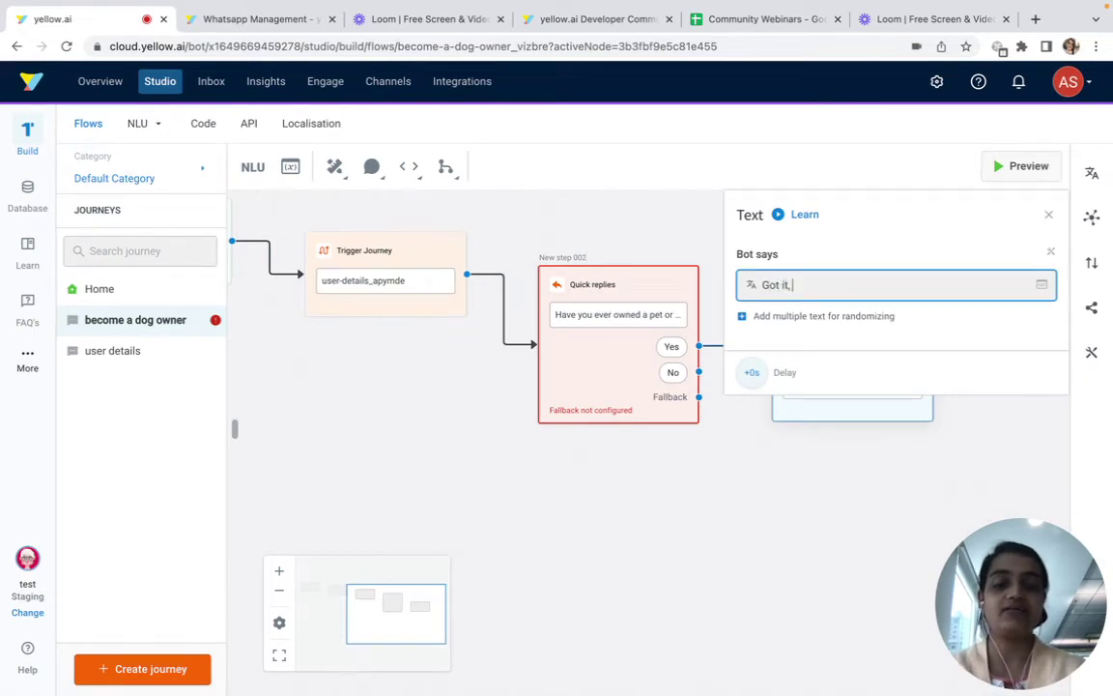
text( Thank)
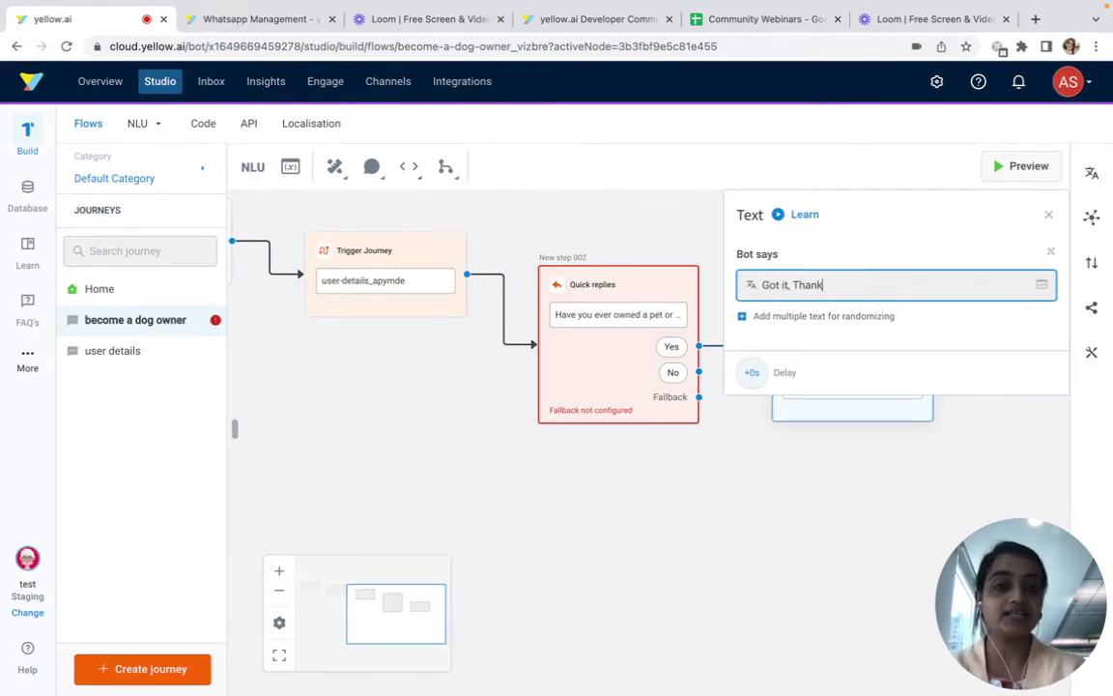
text(s for sharing, our team will get i)
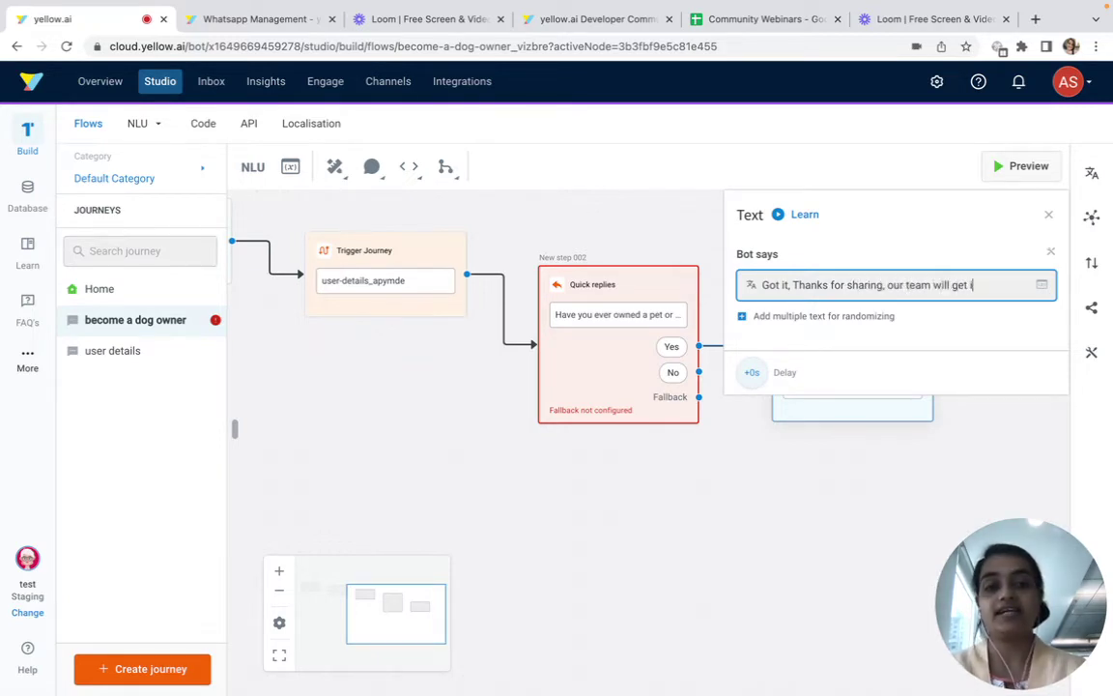
text(n touch w)
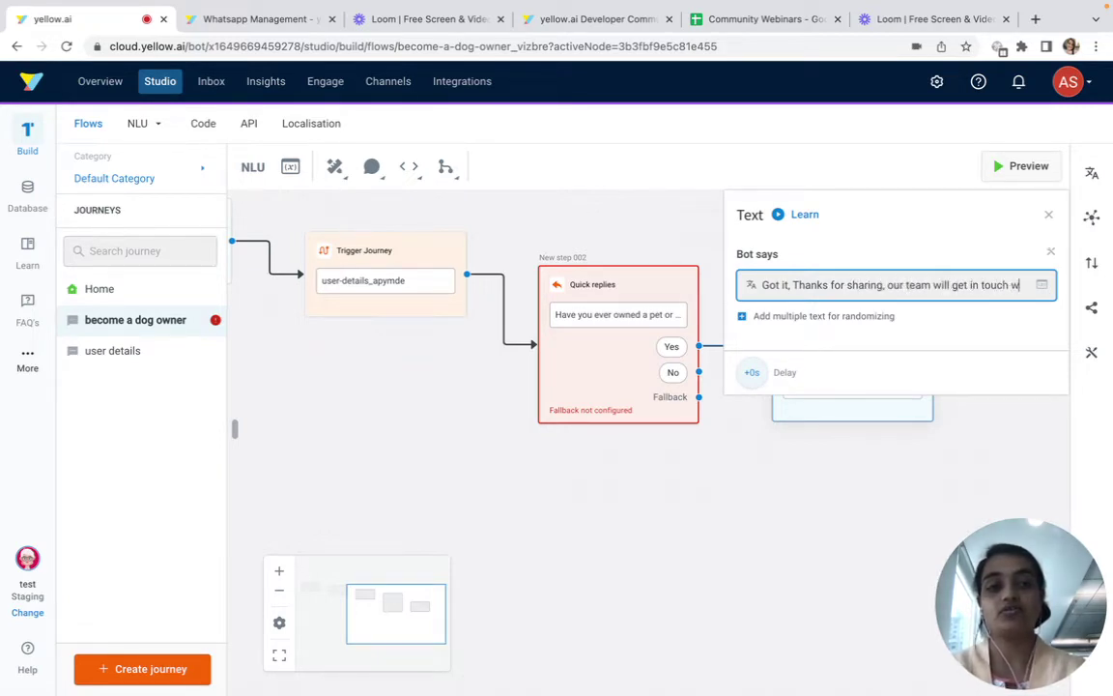
text(ith you v)
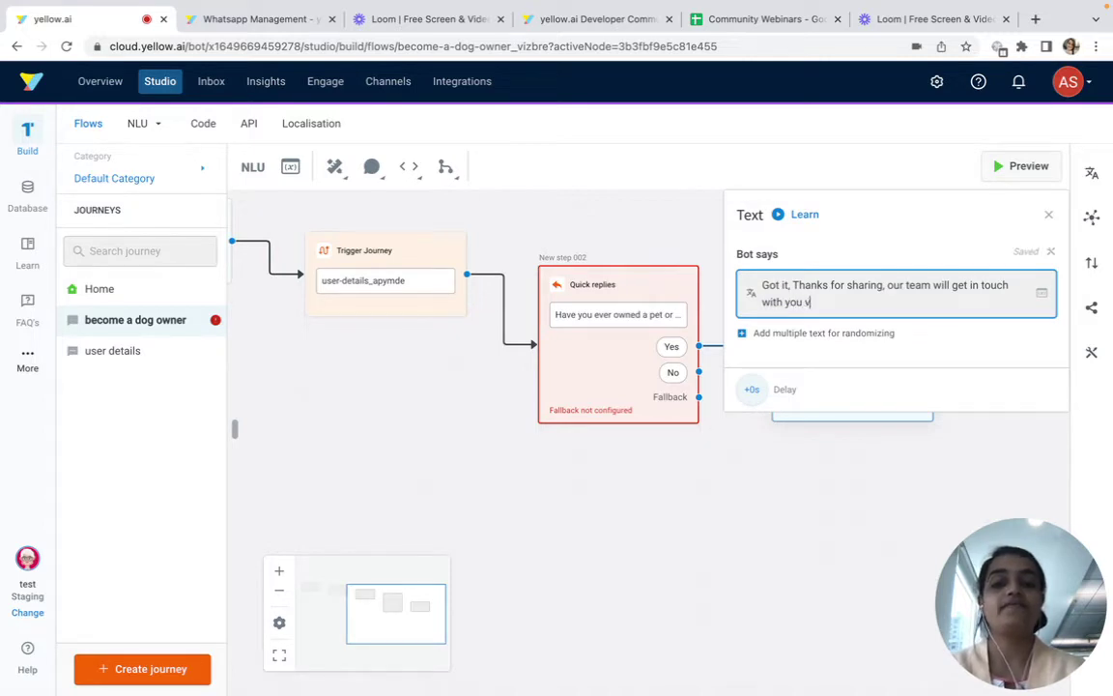
text(oon.)
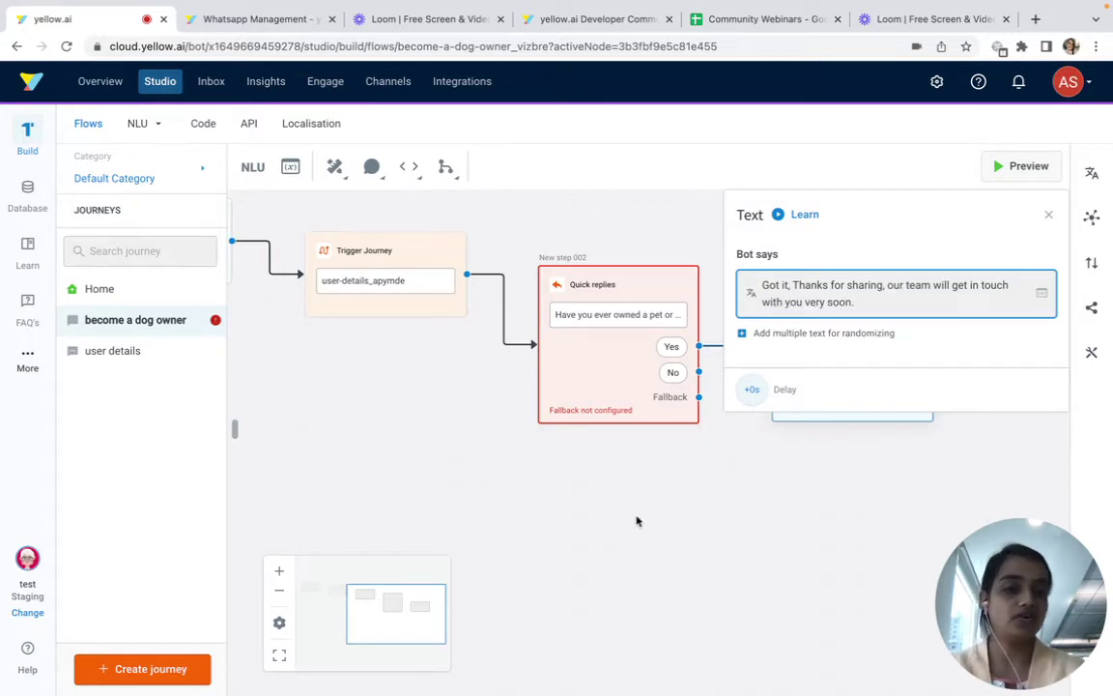
click(638, 522)
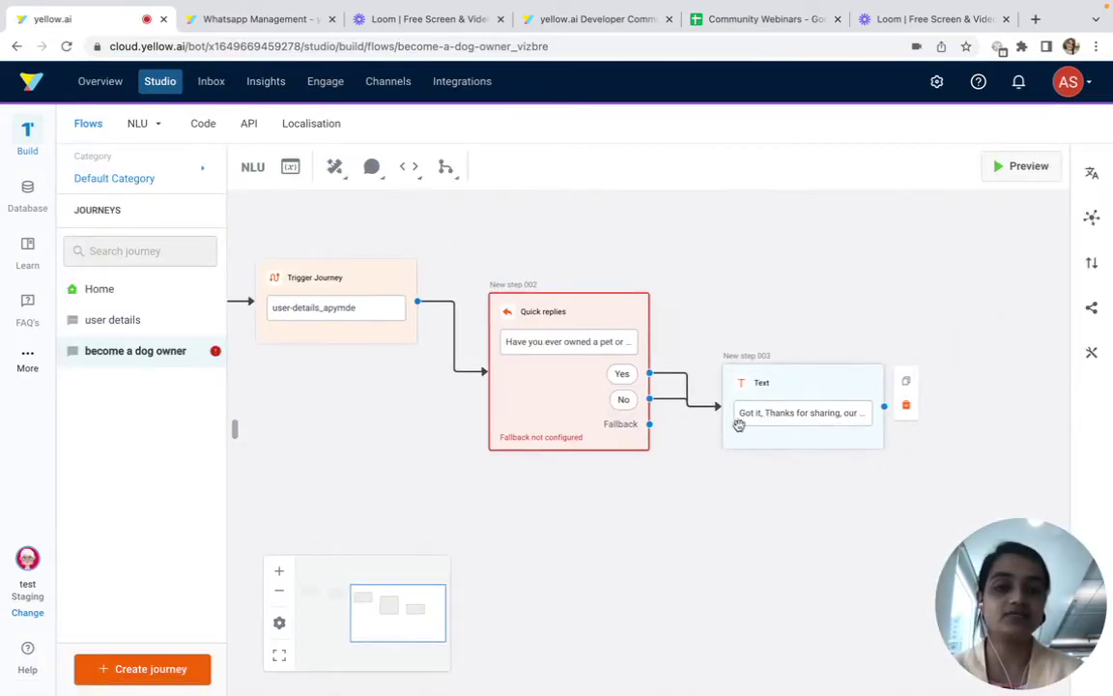
click(649, 425)
Add a Fallback text step saying 'umm, can you please repeat that' and place it below the flow
click(397, 330)
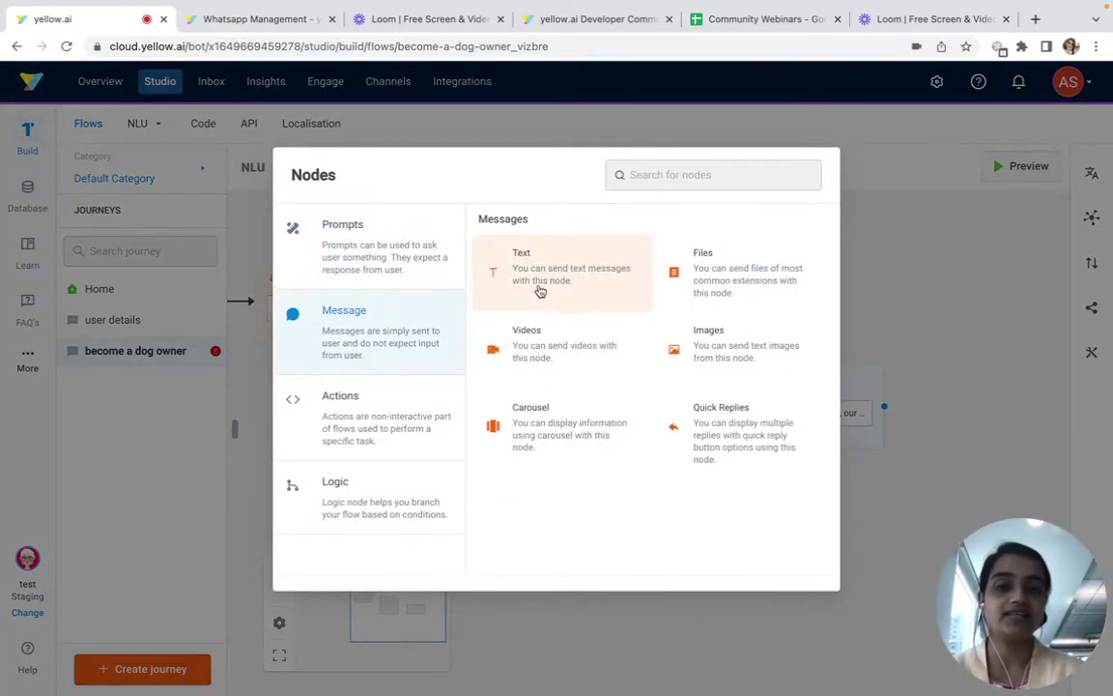
click(540, 290)
click(827, 282)
text(um)
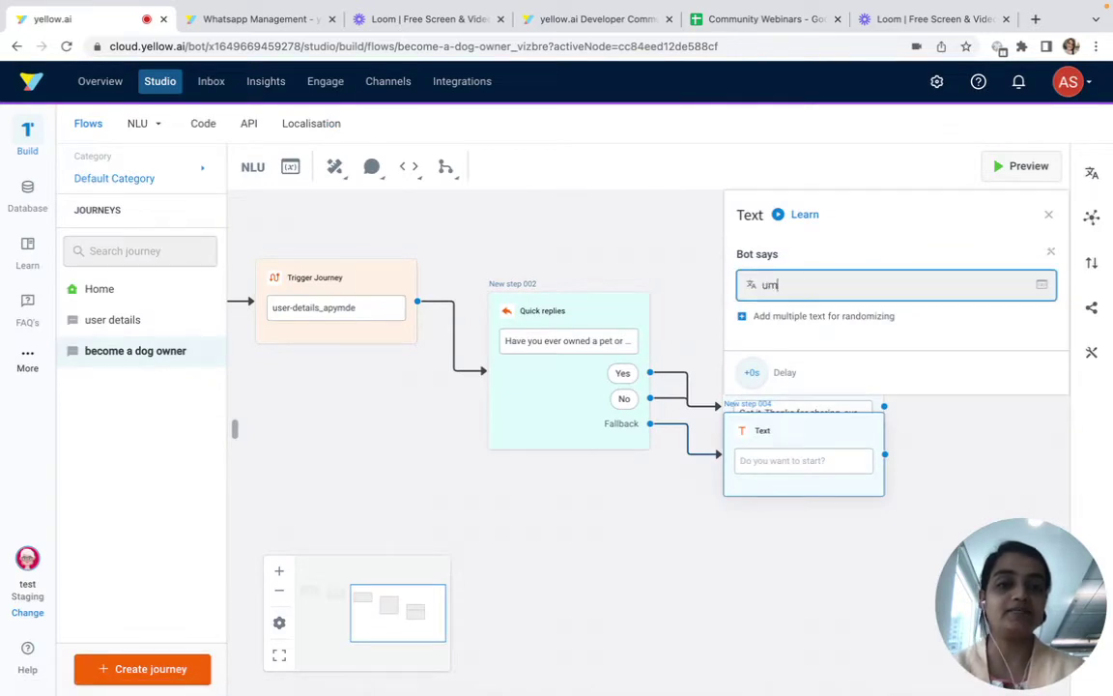
text(m, can you please repeat that.)
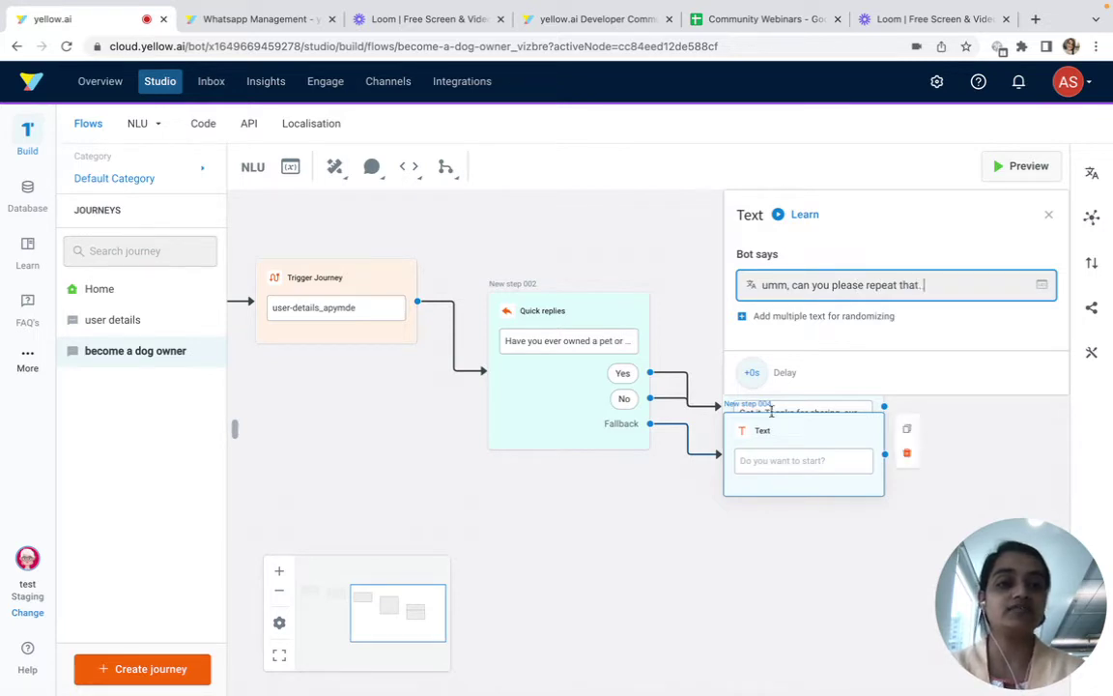
drag(781, 459, 735, 593)
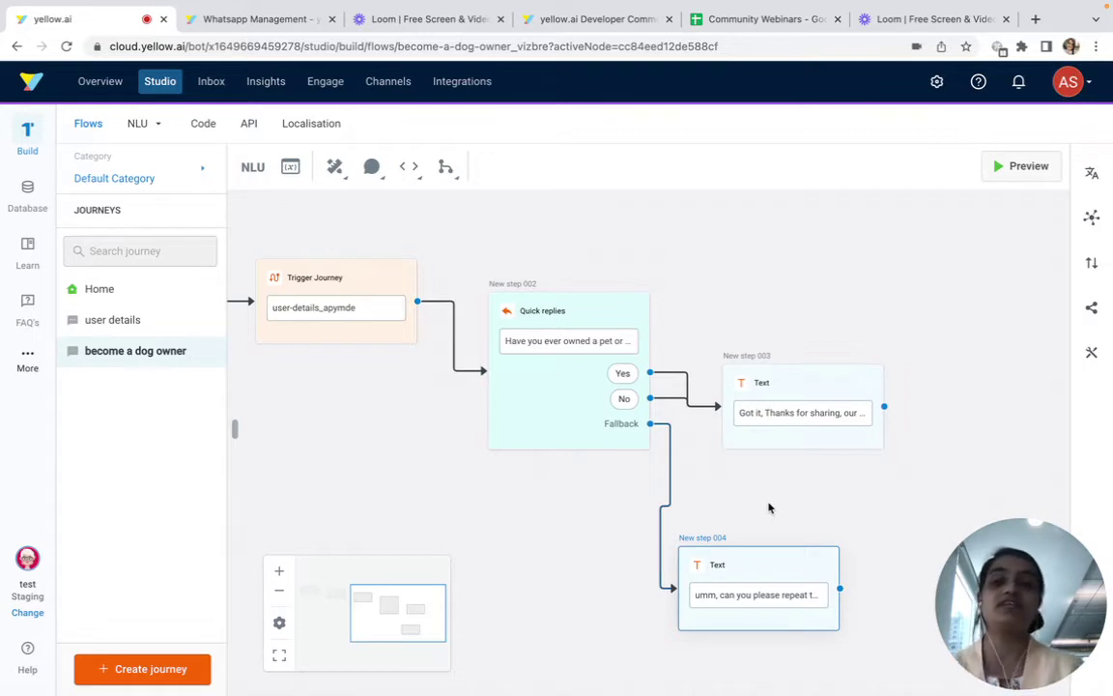
drag(769, 599, 742, 588)
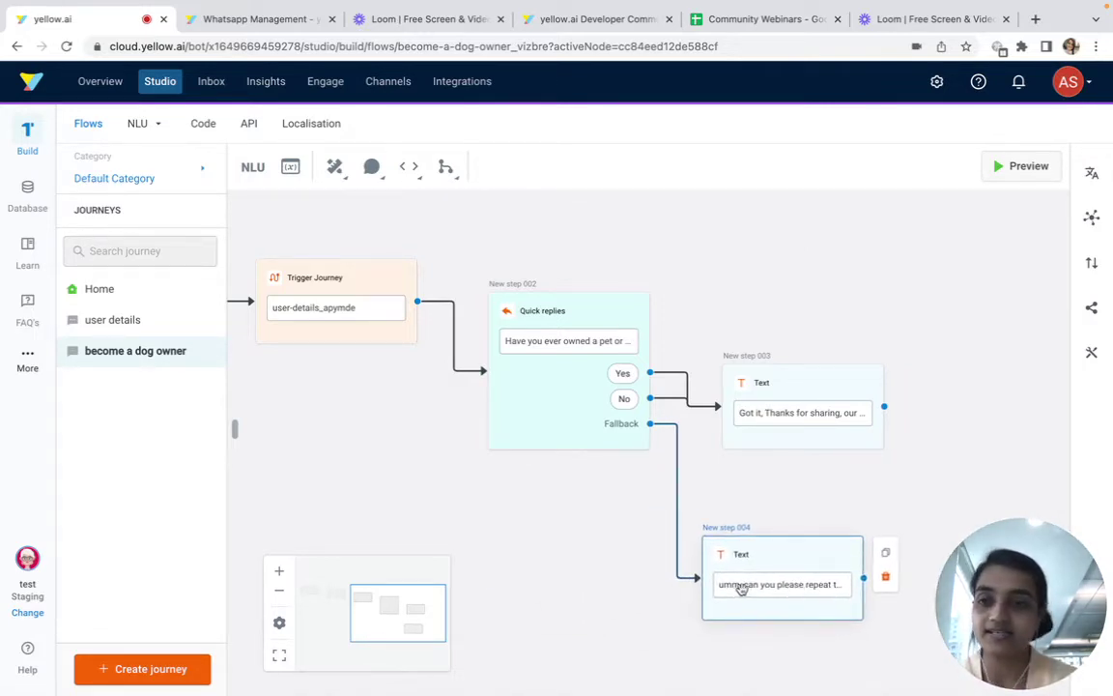
Open the bot preview, restart the chat and choose Become a dog owner
click(1026, 164)
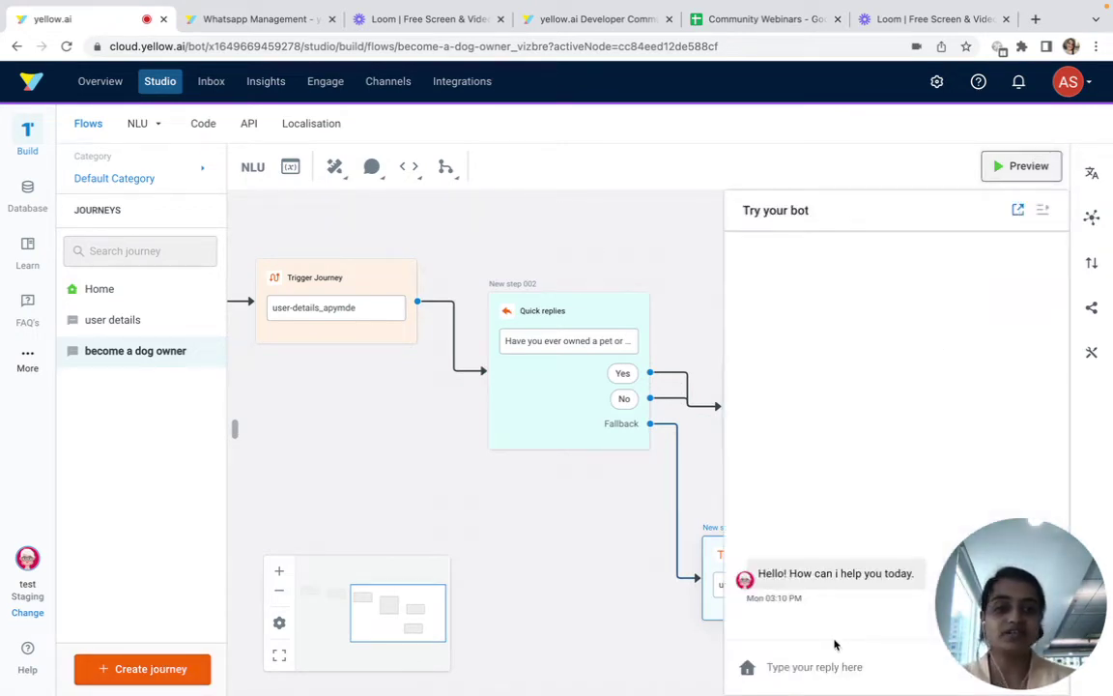
click(747, 670)
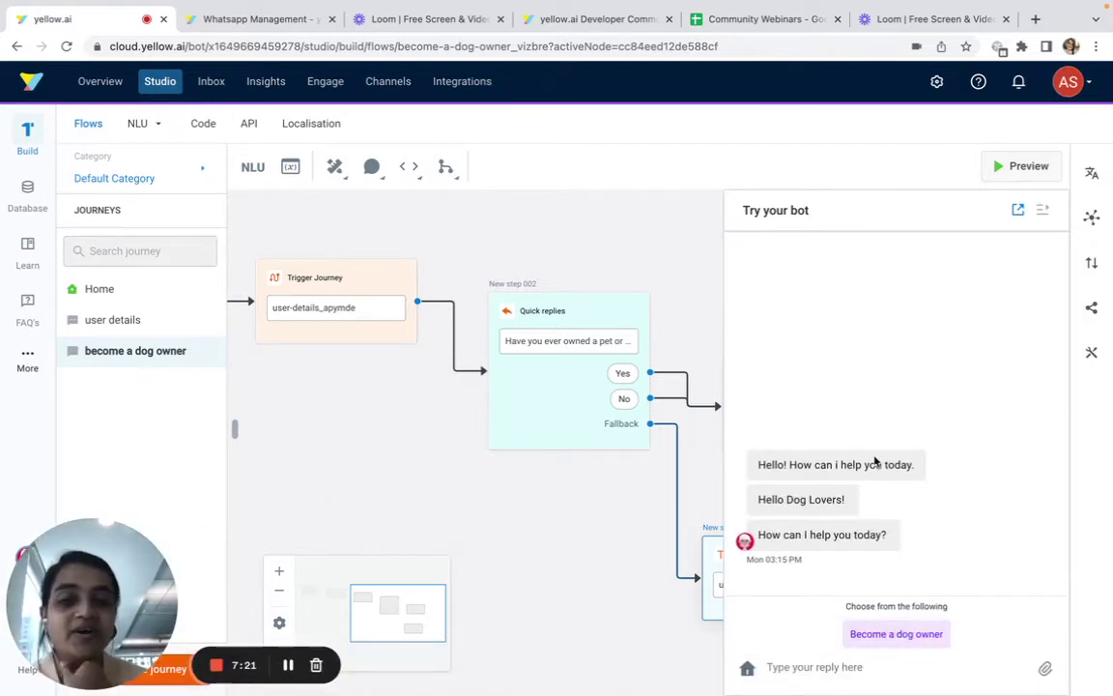
drag(758, 503, 842, 500)
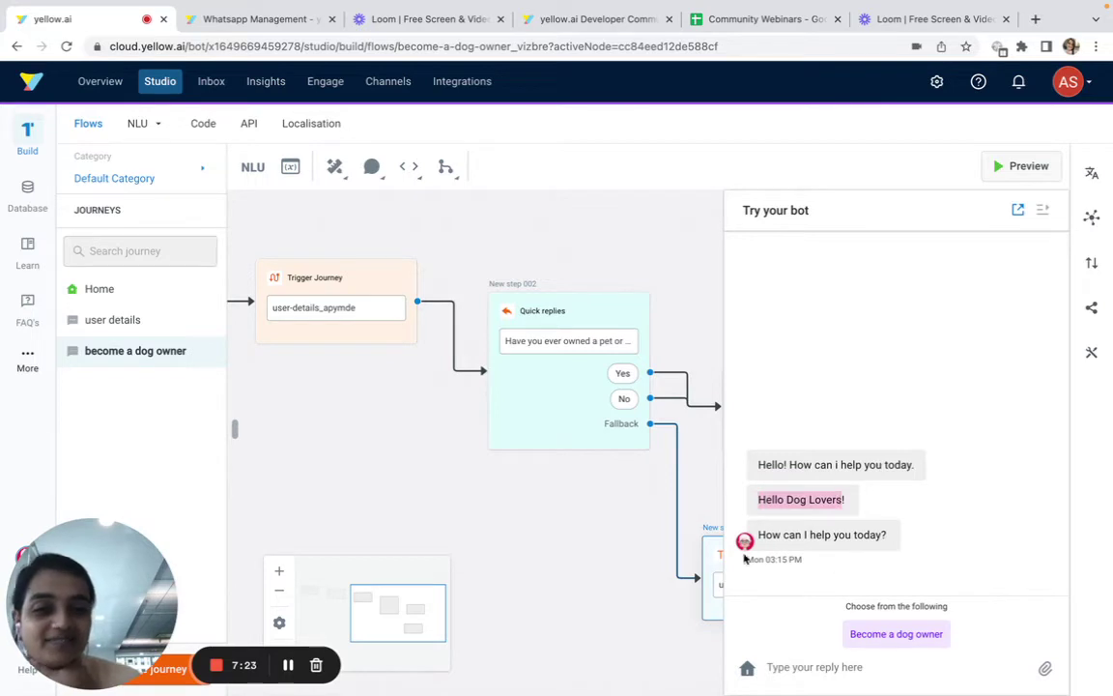
drag(758, 541, 934, 547)
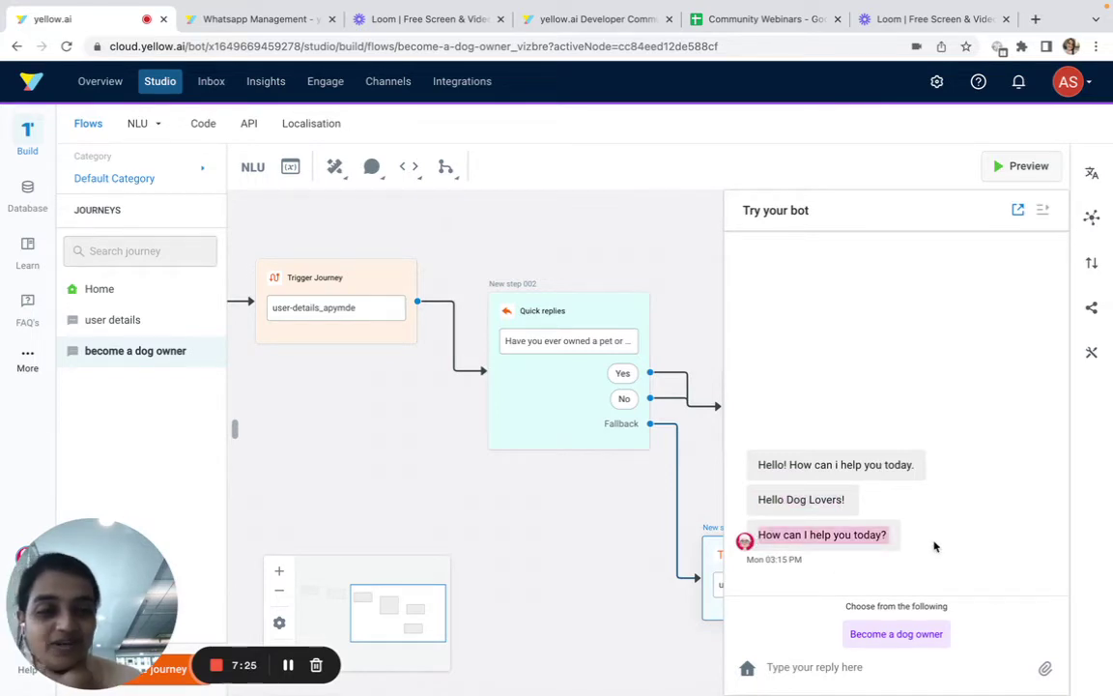
click(898, 634)
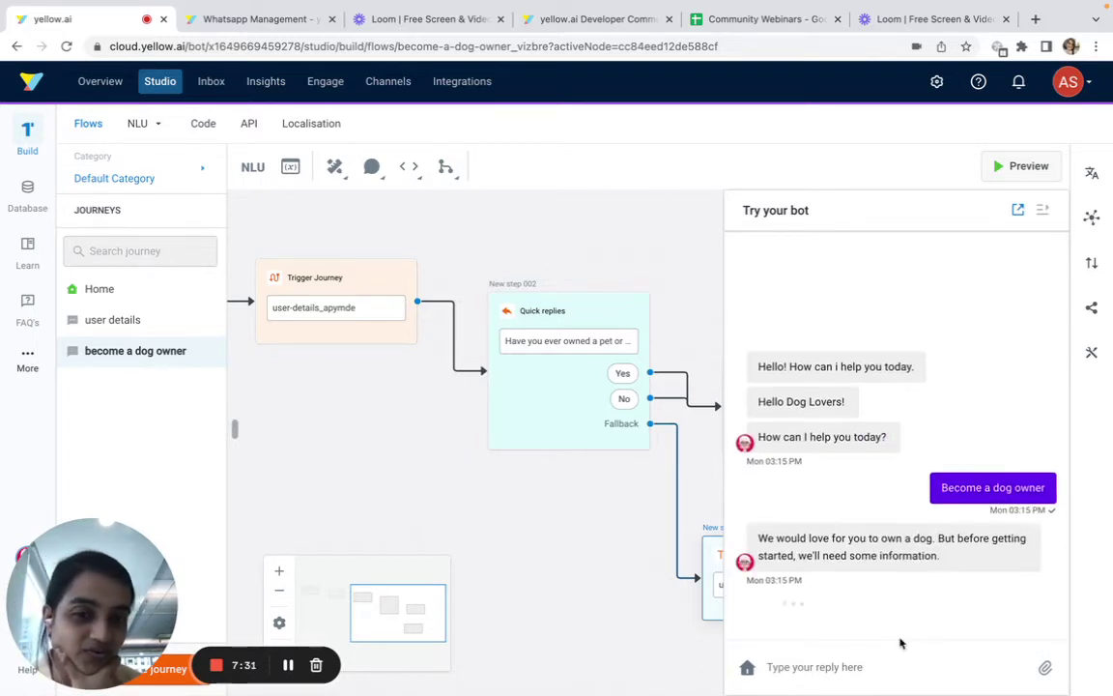
drag(759, 530, 970, 550)
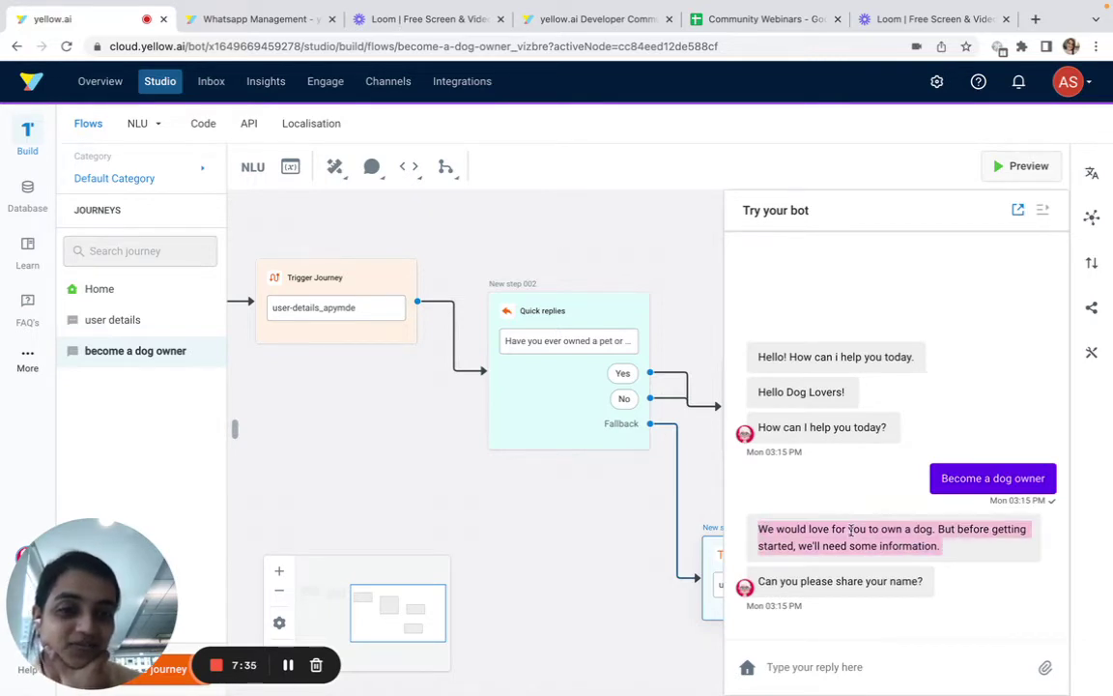
Reply with a name and e-mail address, then answer Yes to get the thank-you reply
click(874, 670)
text(A)
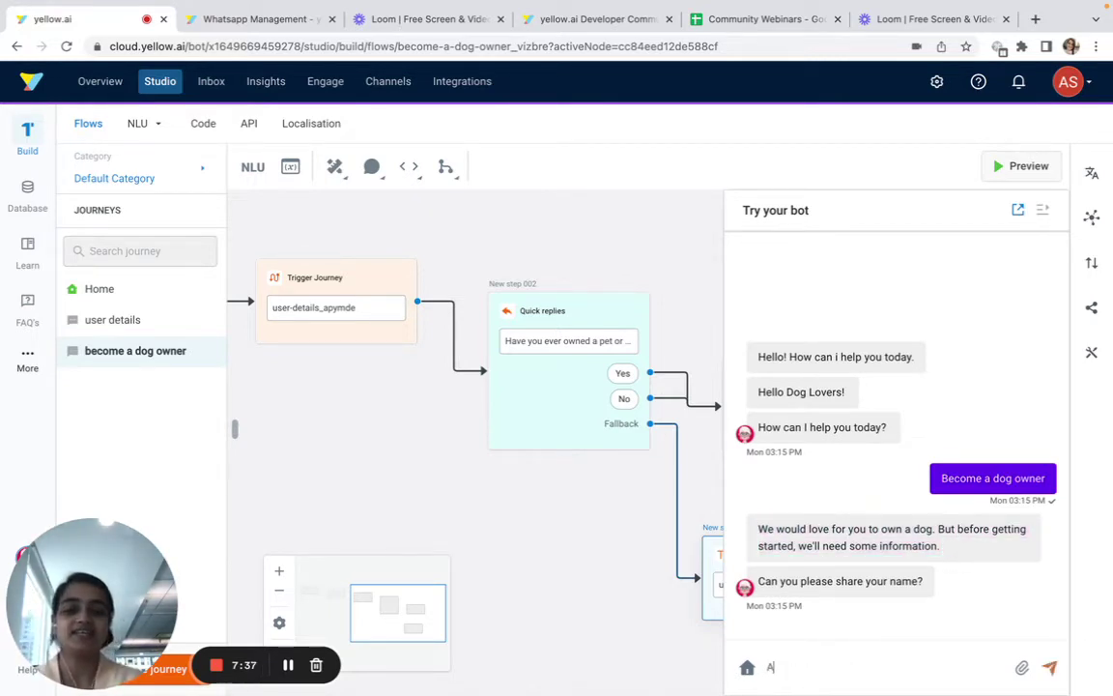
text(poorva)
key(Return)
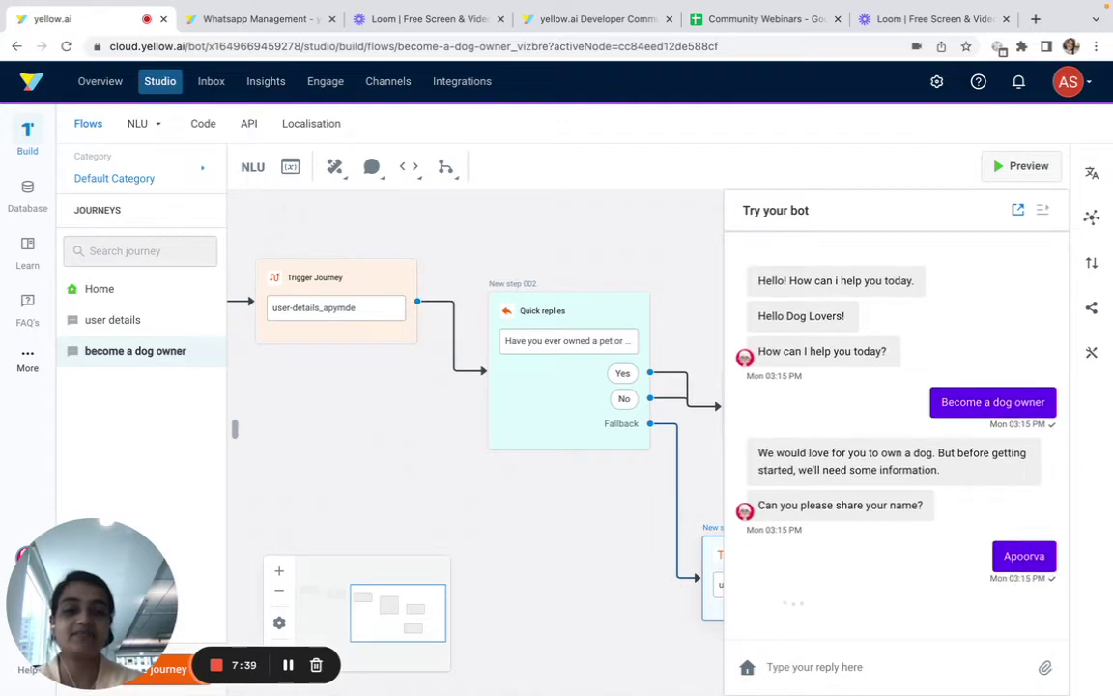
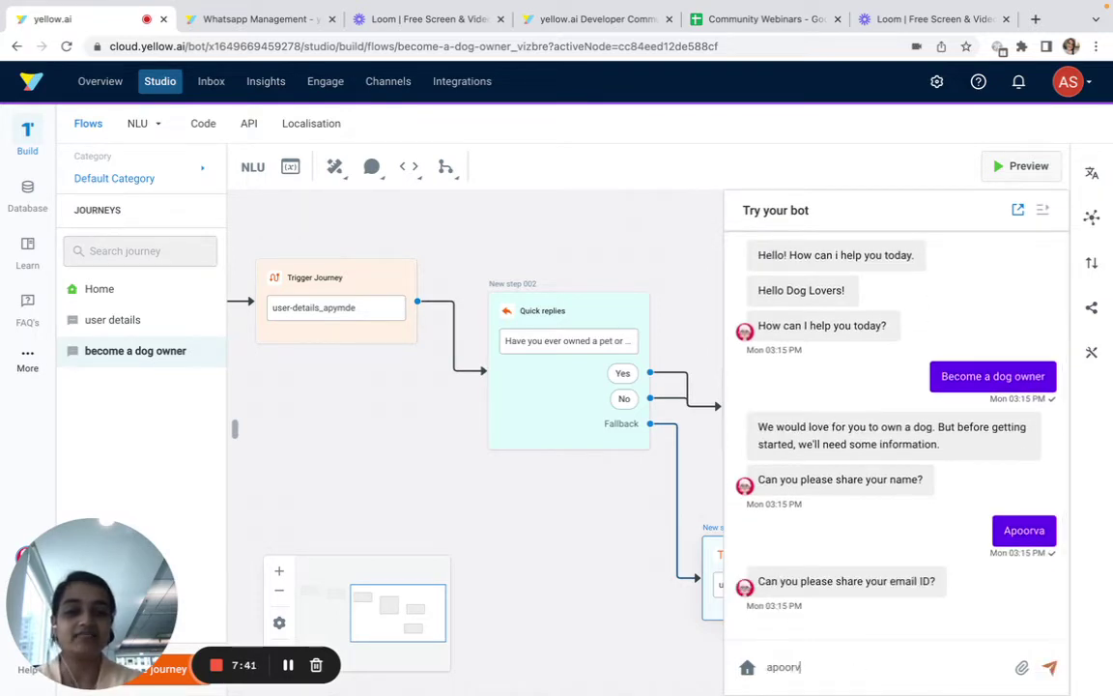
key(Return)
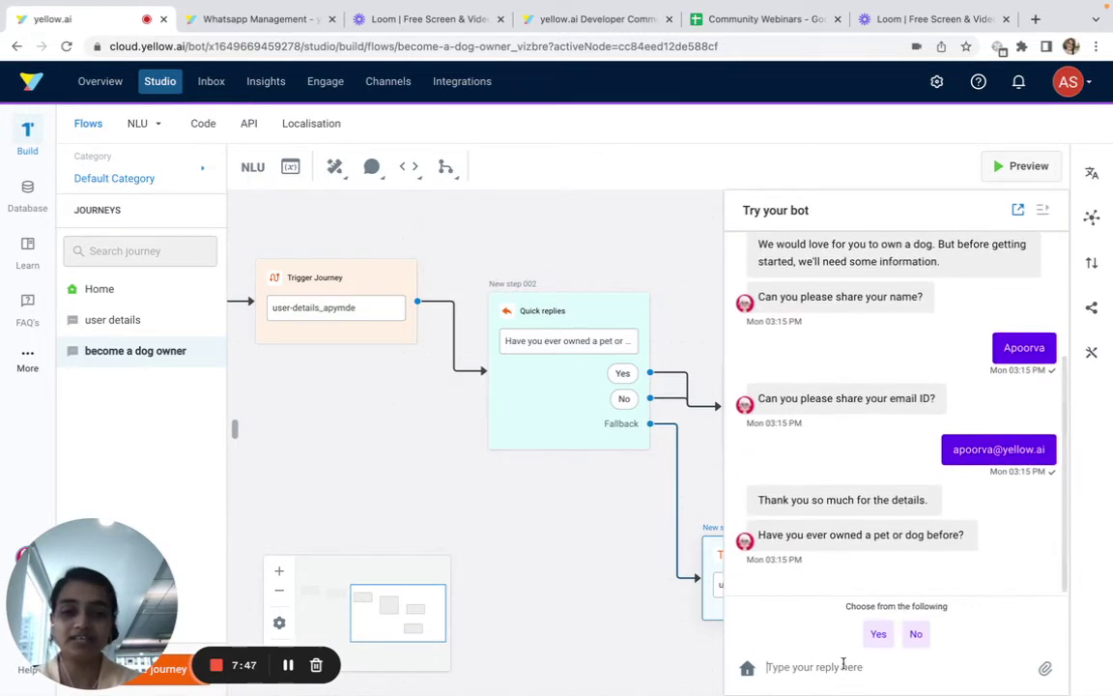
click(878, 634)
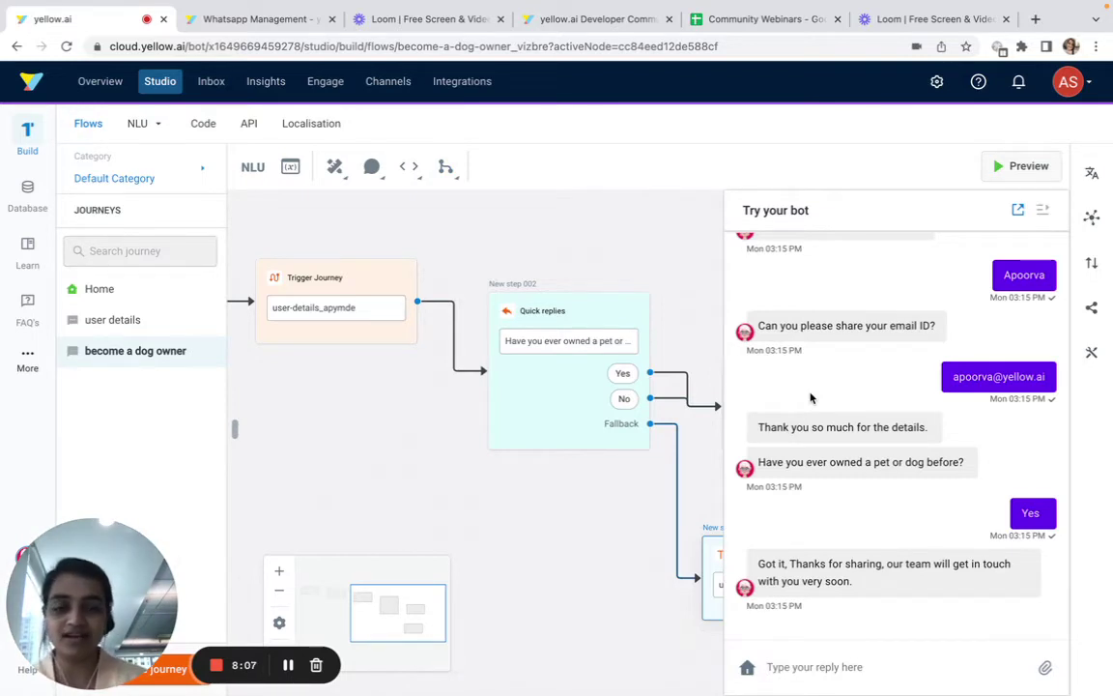
click(387, 81)
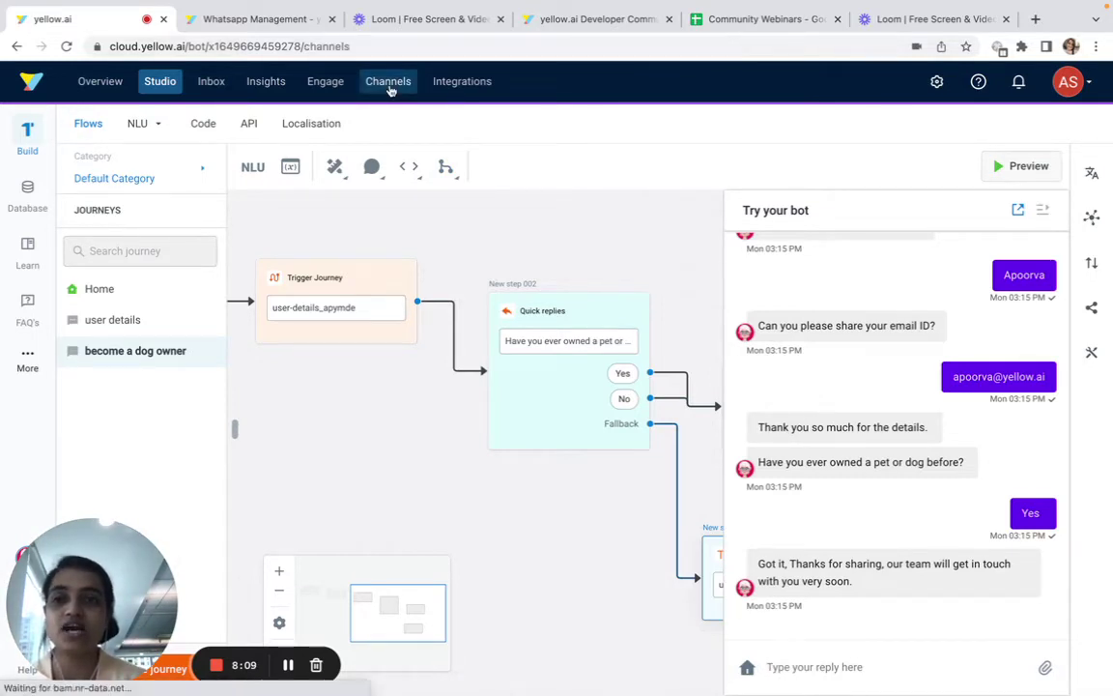
On the WhatsApp channel page, start connecting your own WhatsApp number through Facebook
click(12, 311)
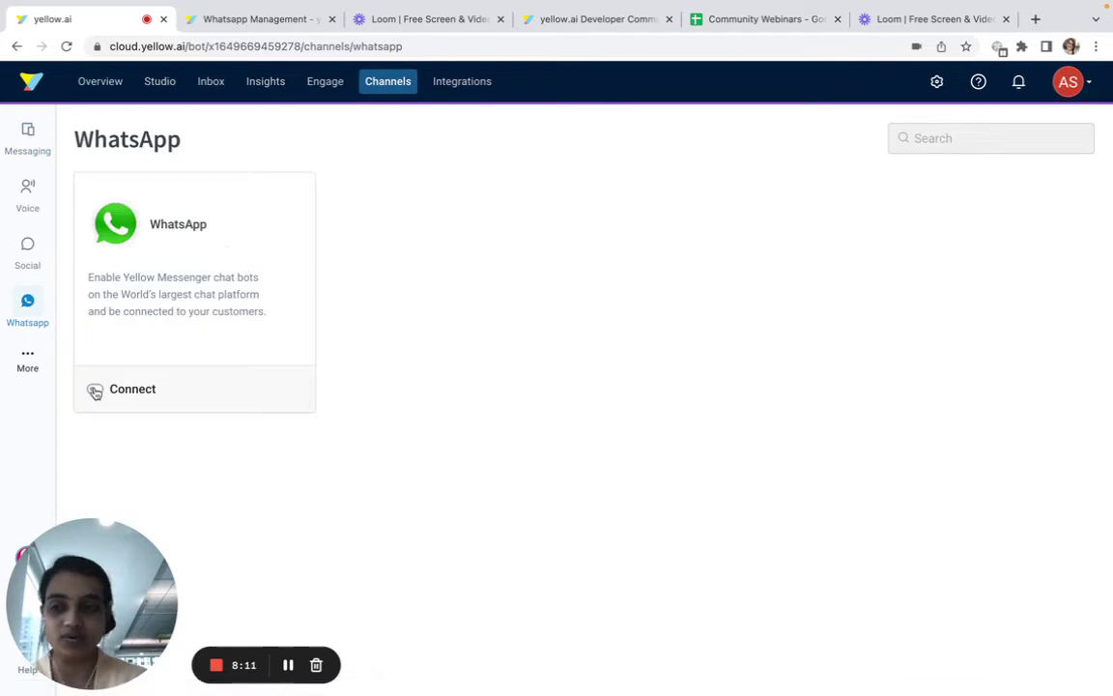
click(94, 389)
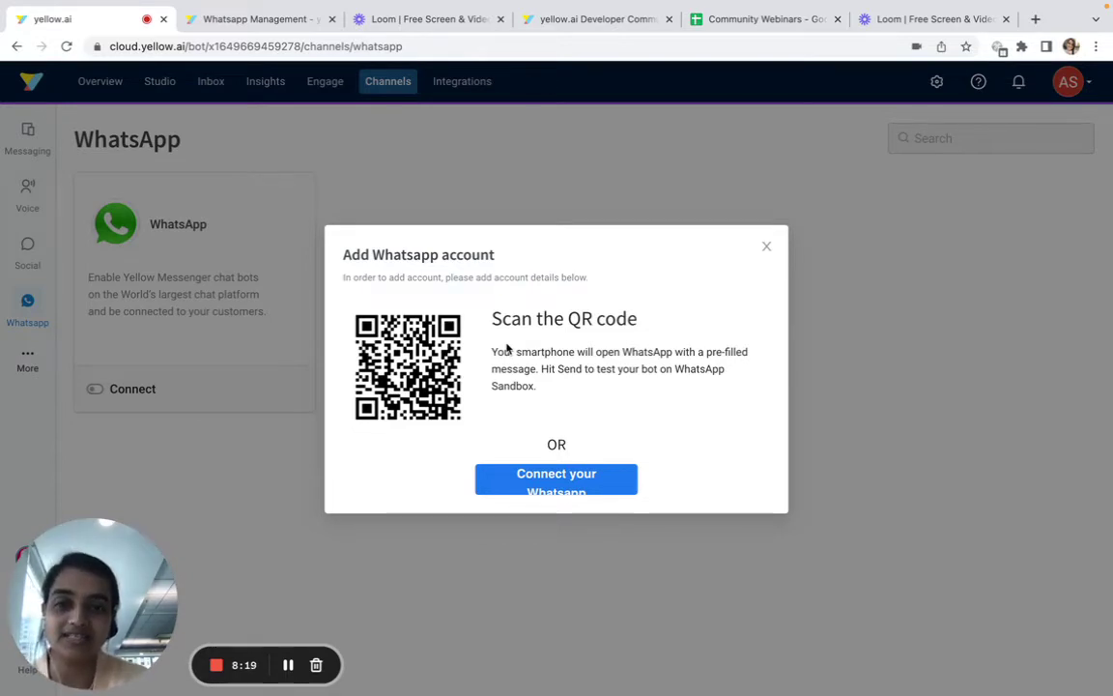
click(554, 472)
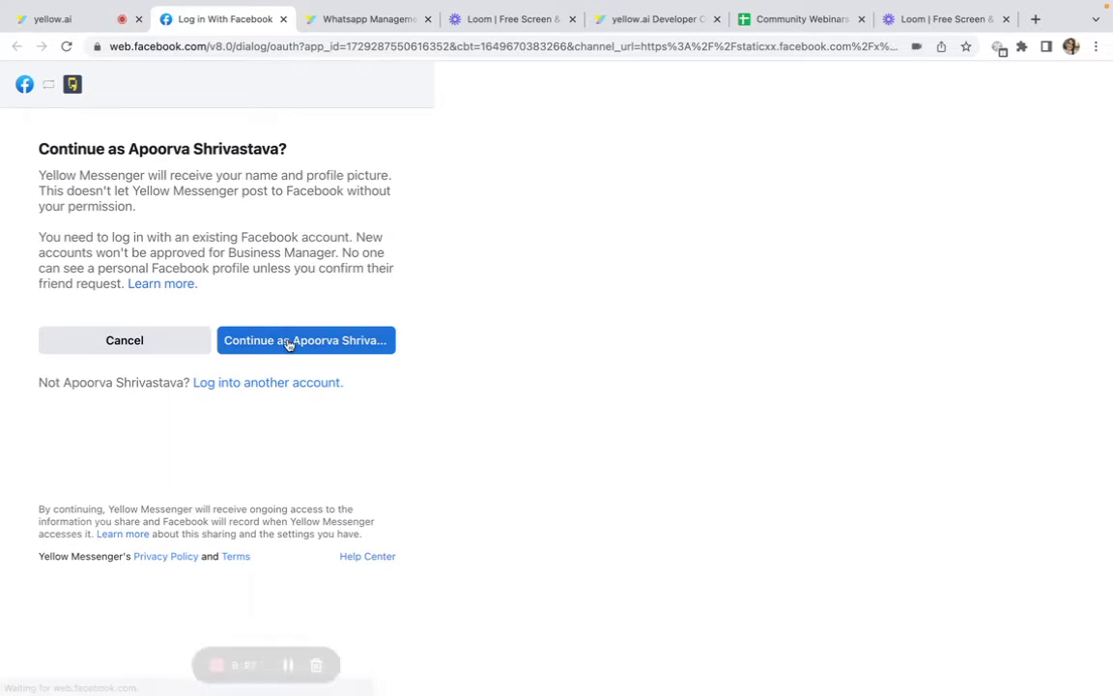
Continue the Facebook sign-in, review the three WhatsApp Business setup steps, then return to yellow.ai
click(288, 340)
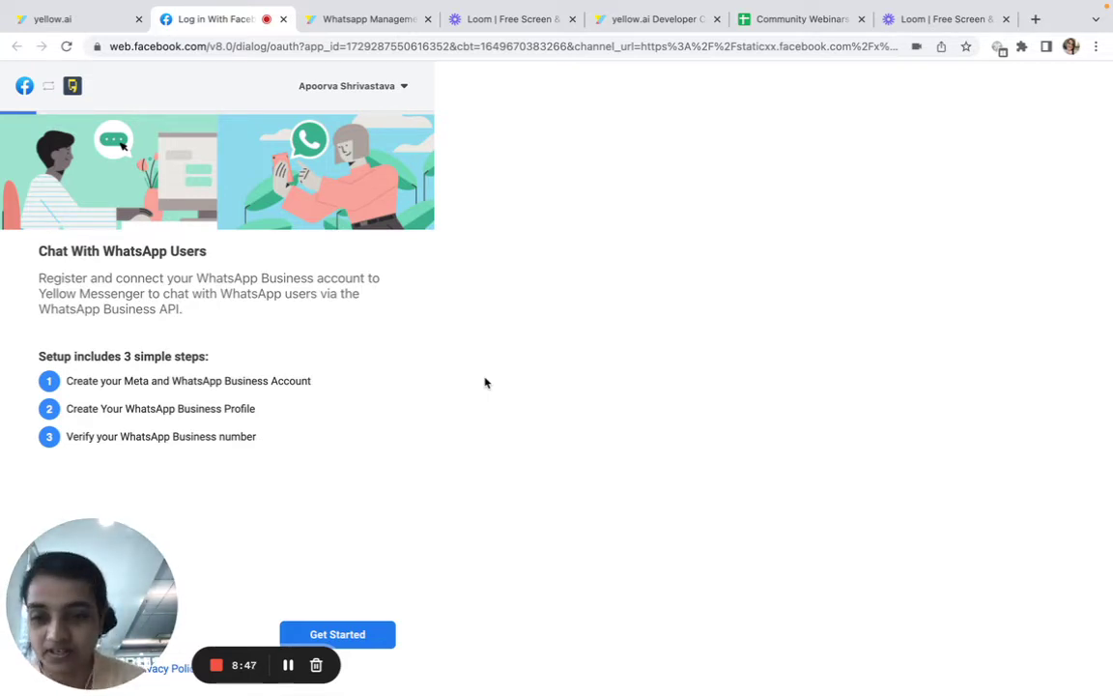
drag(275, 439, 21, 353)
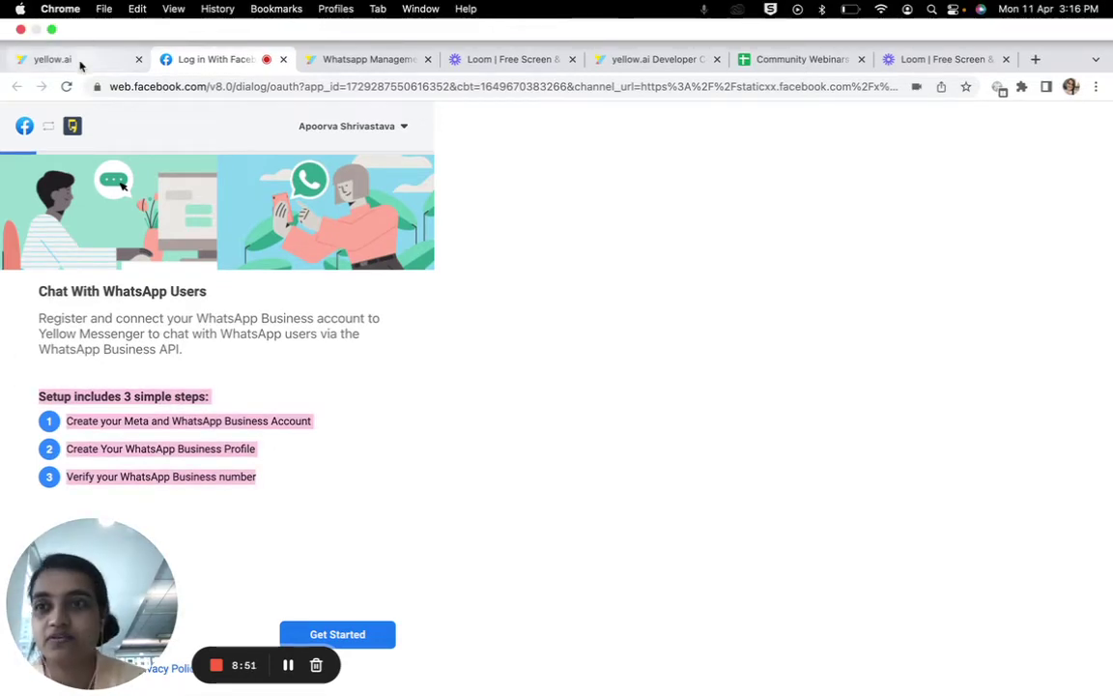
click(75, 60)
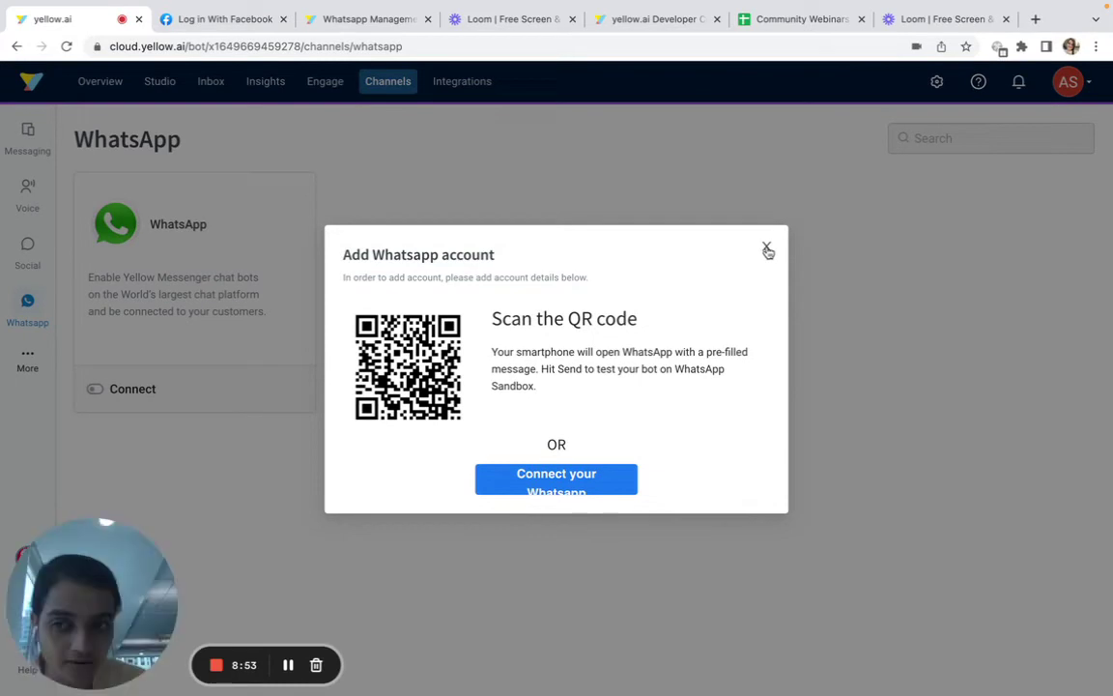
Copy the bot ID from the URL and connect the bot to the Mg Motor WhatsApp account
click(767, 246)
double_click(269, 45)
key(super+c)
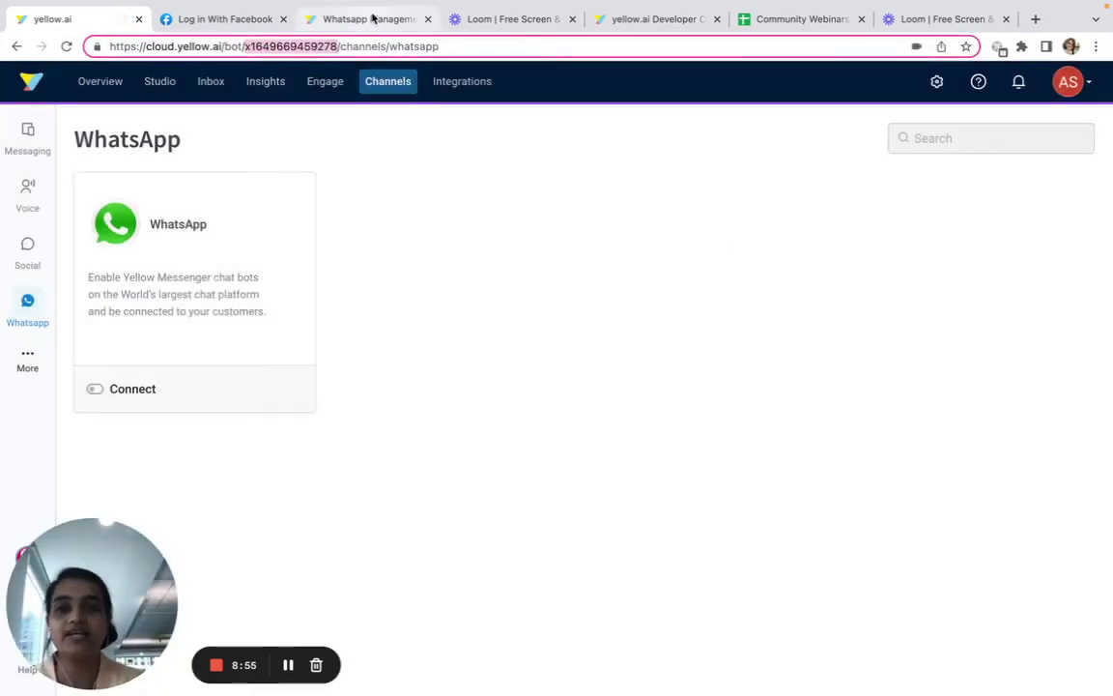
click(373, 19)
click(261, 346)
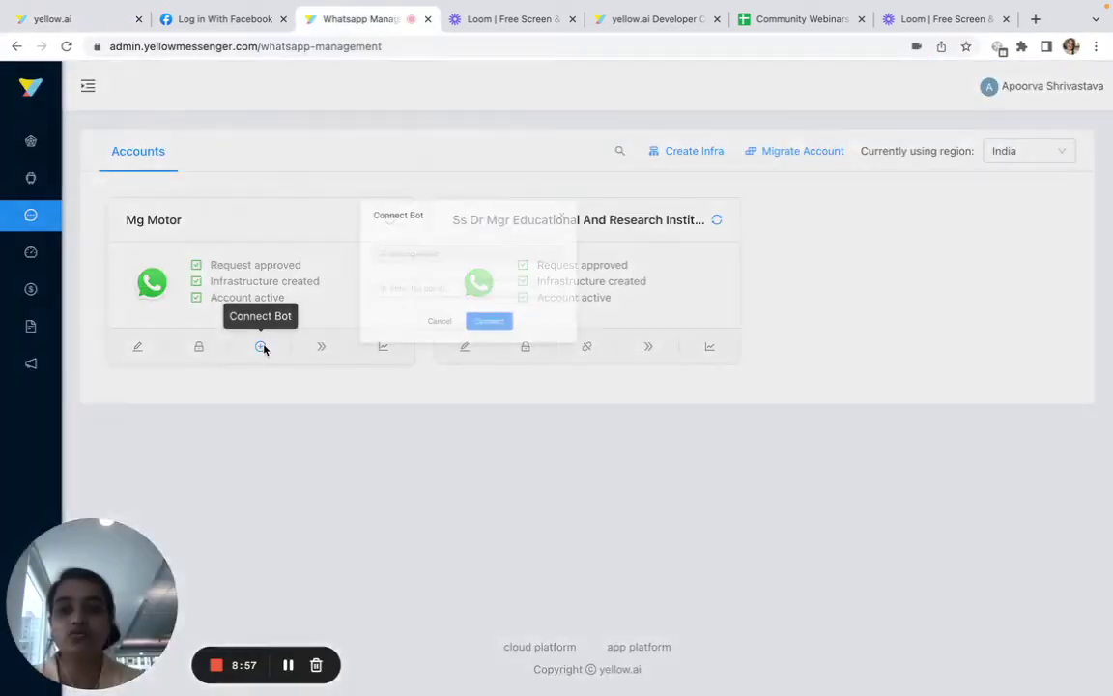
click(473, 264)
key(super+v)
click(585, 310)
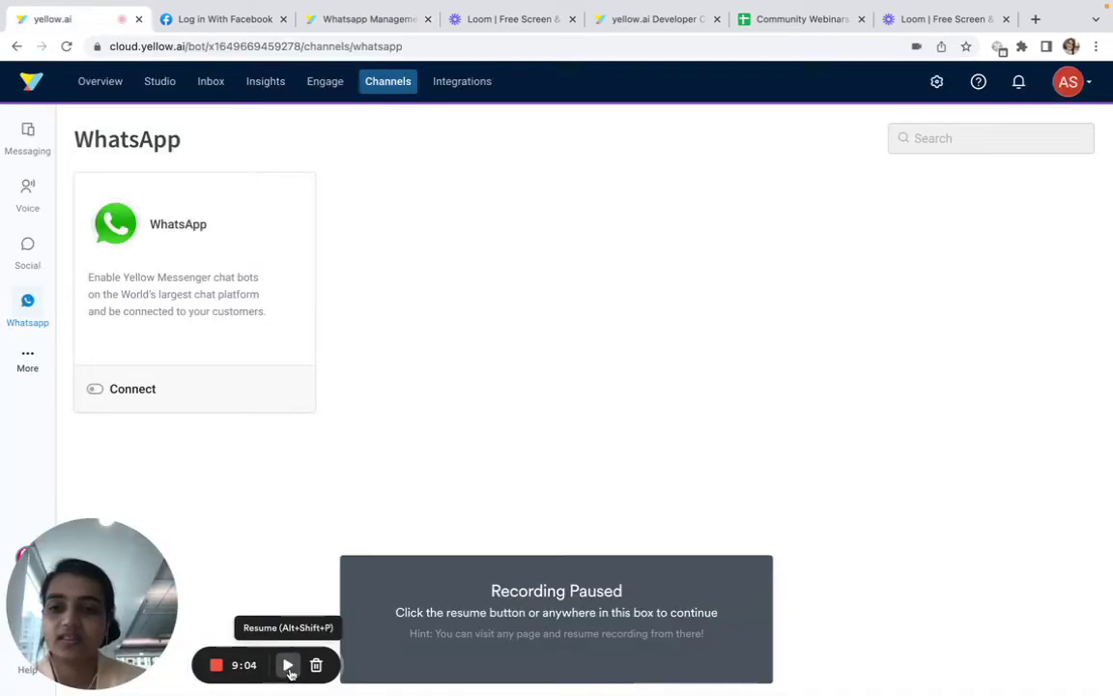
Reload the WhatsApp channel page to confirm it now shows as connected
click(288, 664)
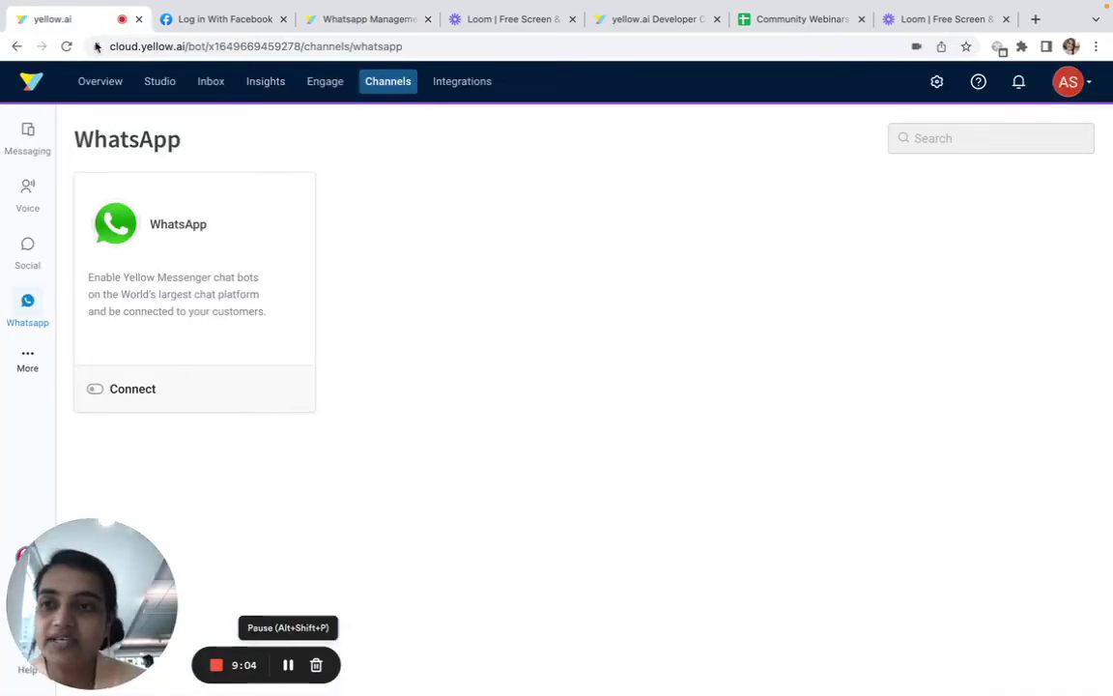
click(66, 47)
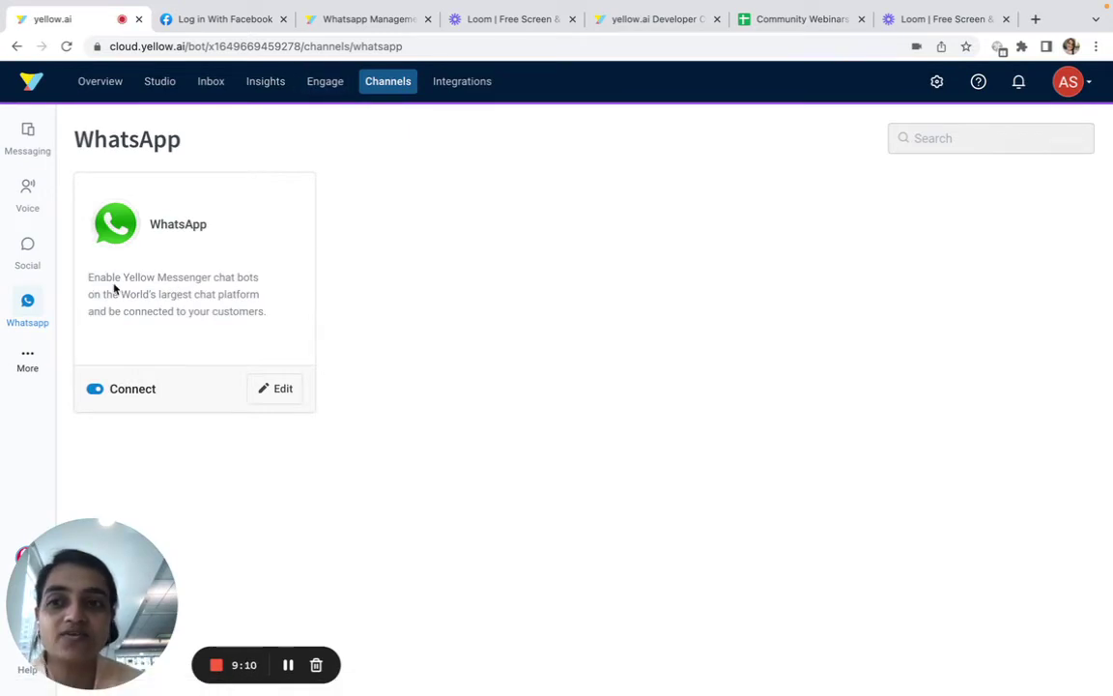
drag(88, 275, 324, 333)
click(240, 24)
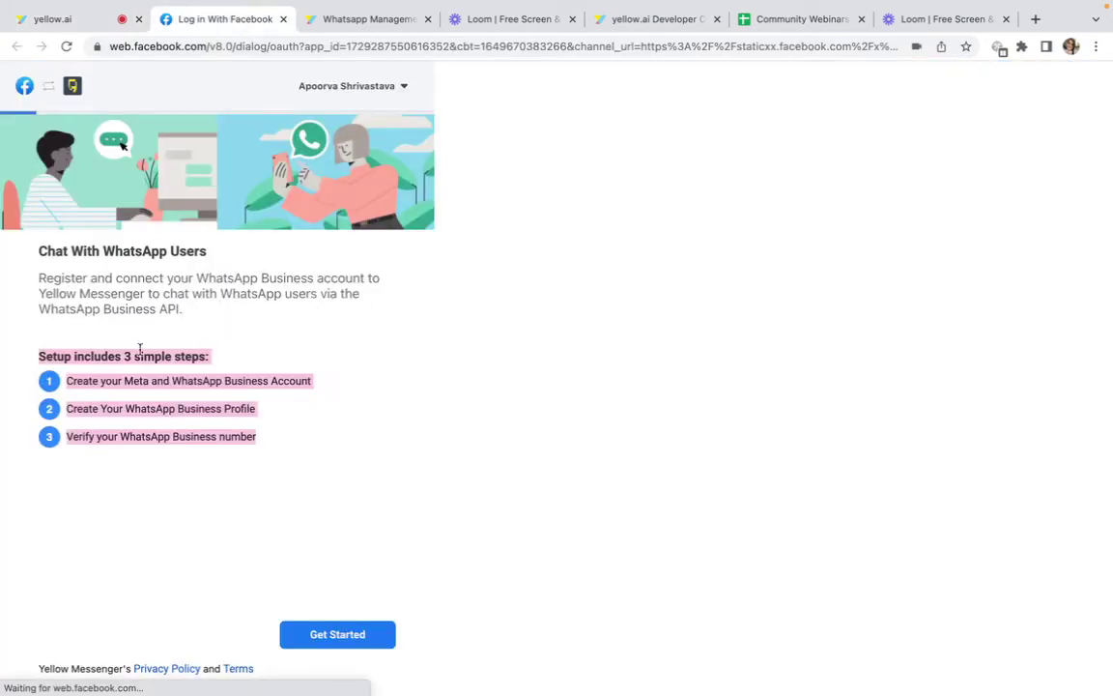
click(53, 19)
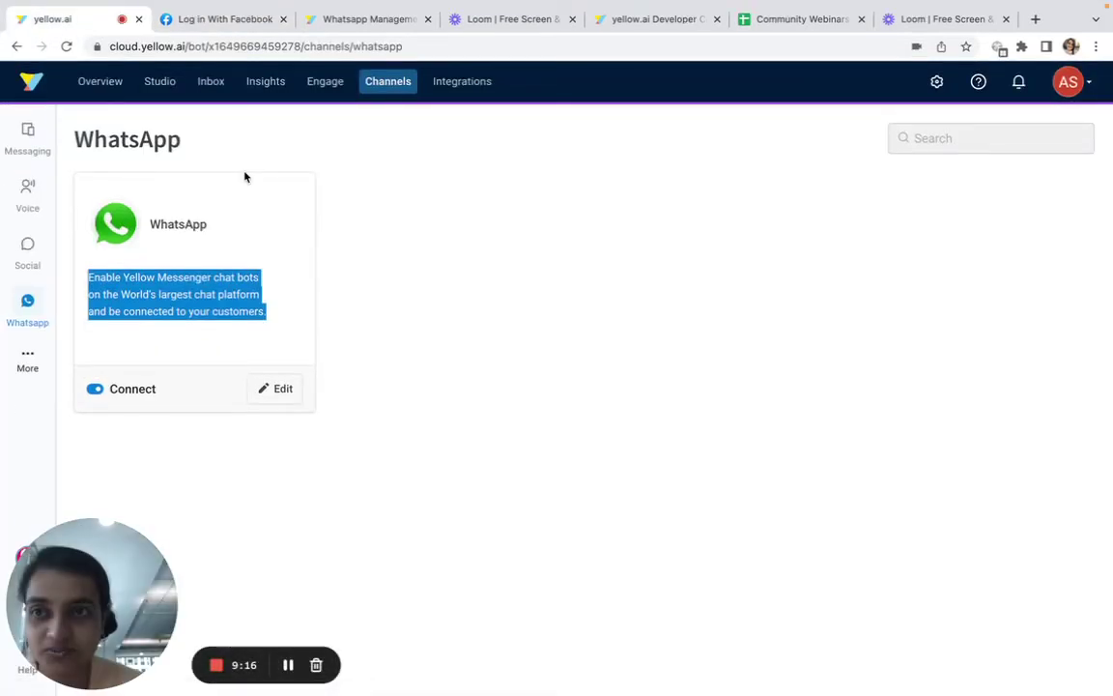
click(169, 87)
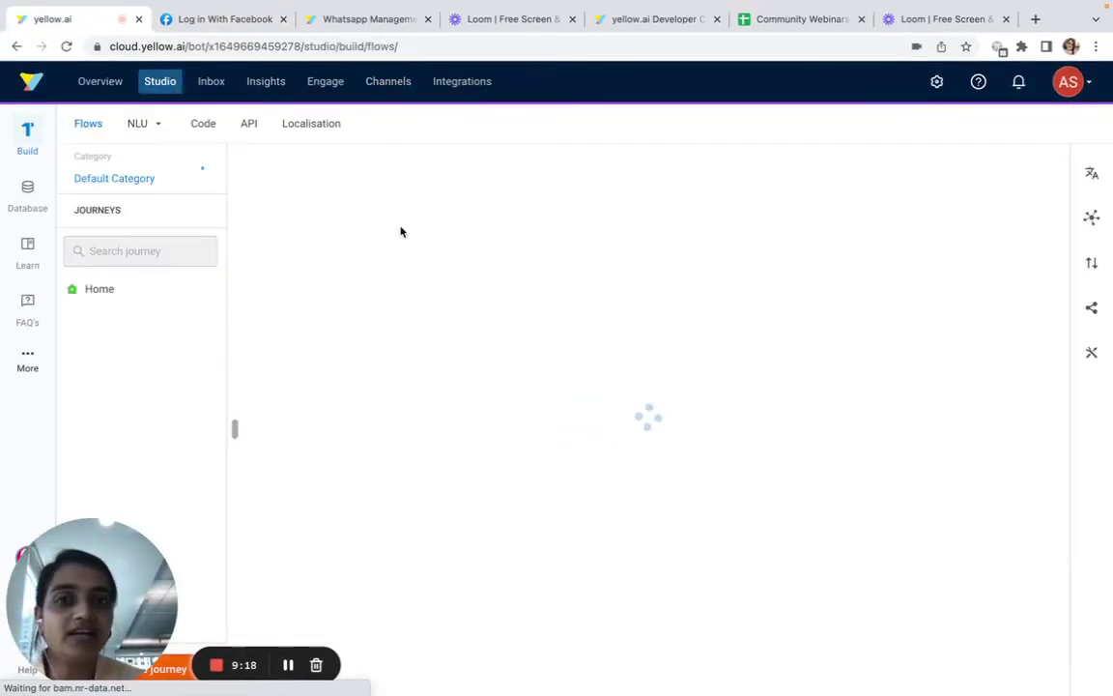
In WhatsApp Web, view the Model Bot contact details and send it 'hi'
key(ctrl+Right)
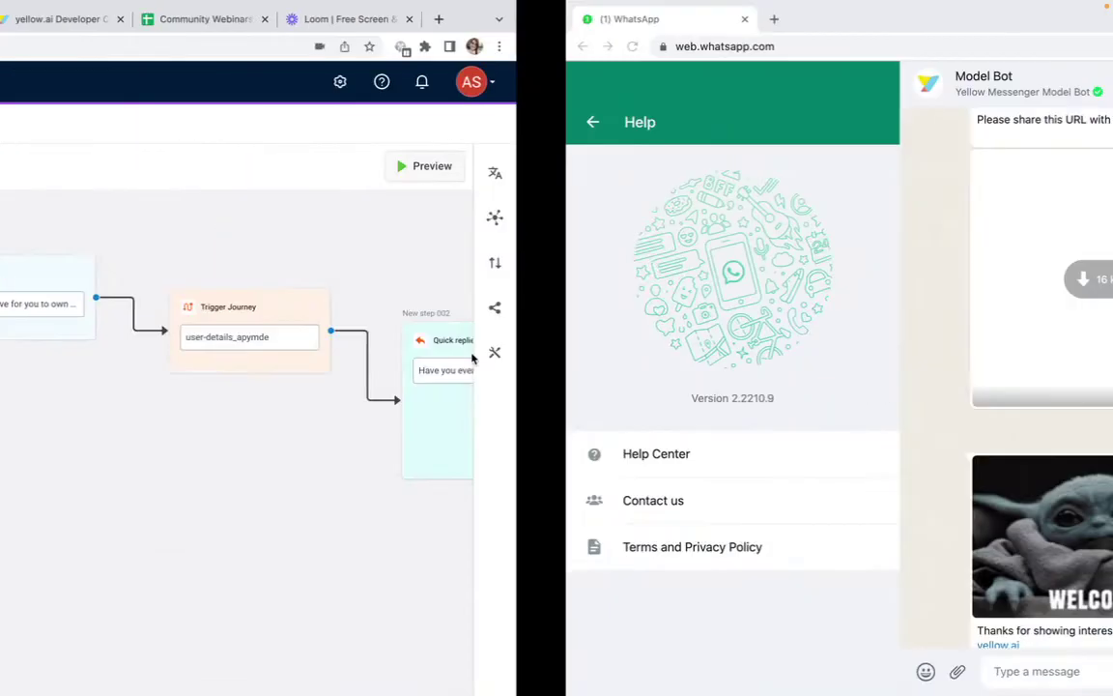
click(479, 75)
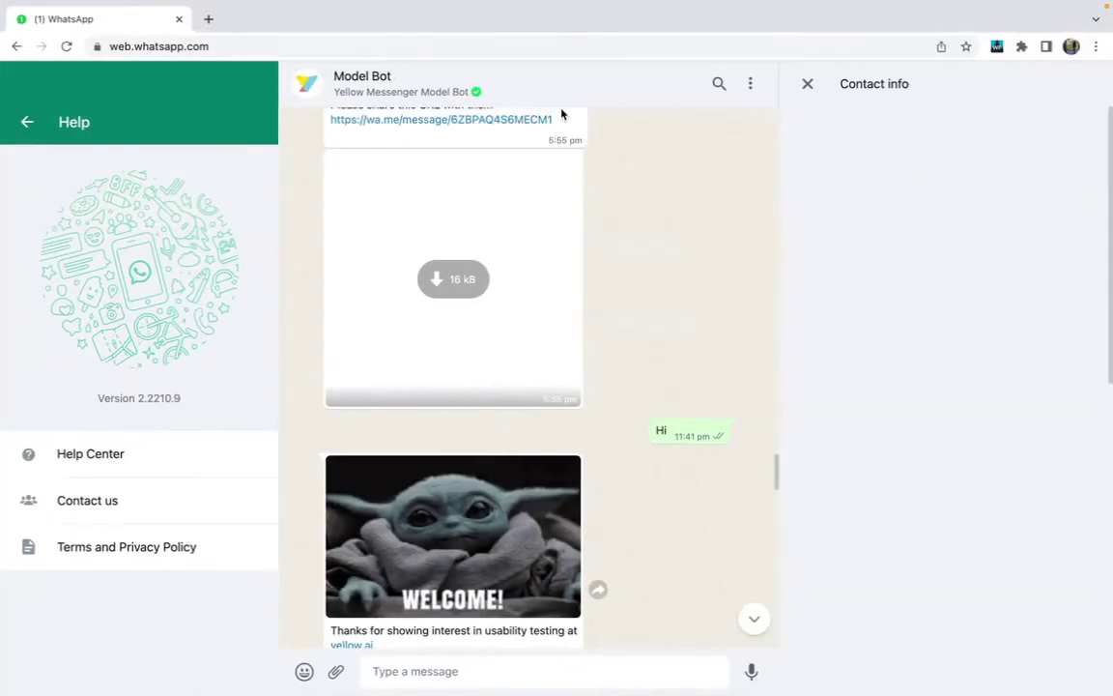
scroll(894, 434, down, 7)
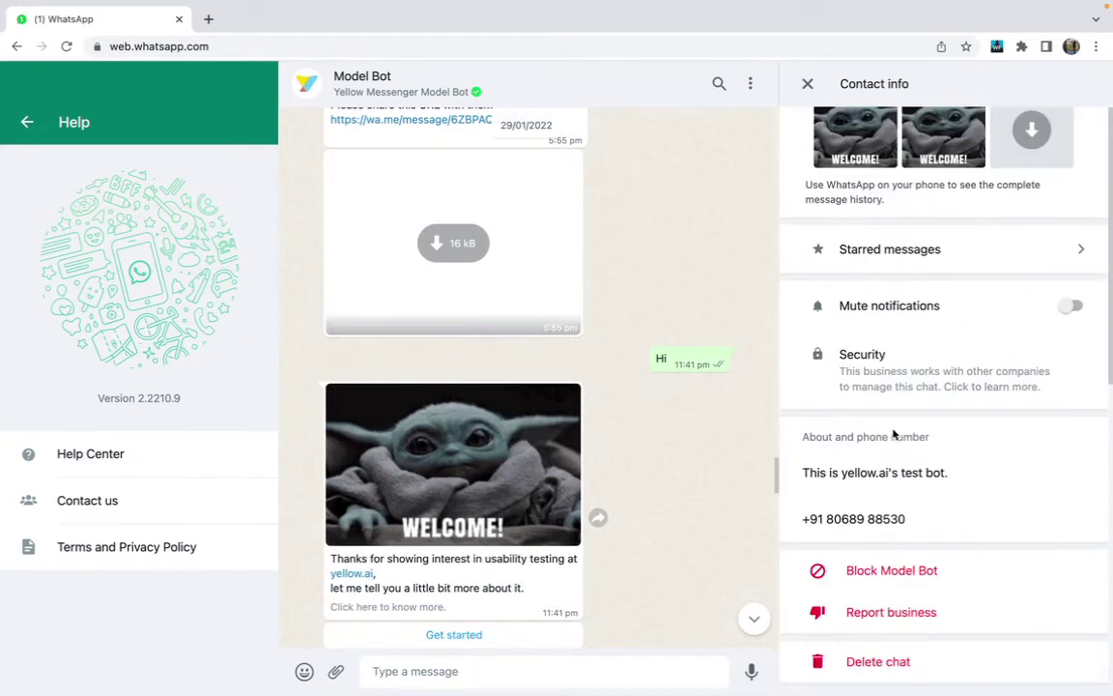
scroll(893, 435, up, 7)
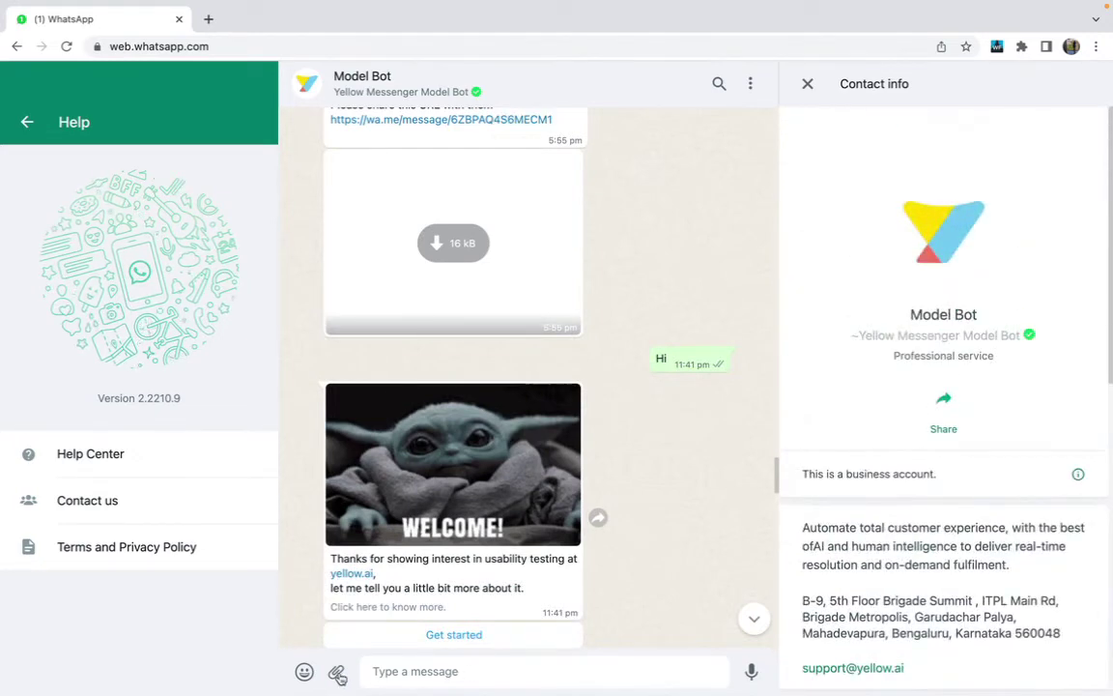
click(392, 671)
text(hi)
key(Return)
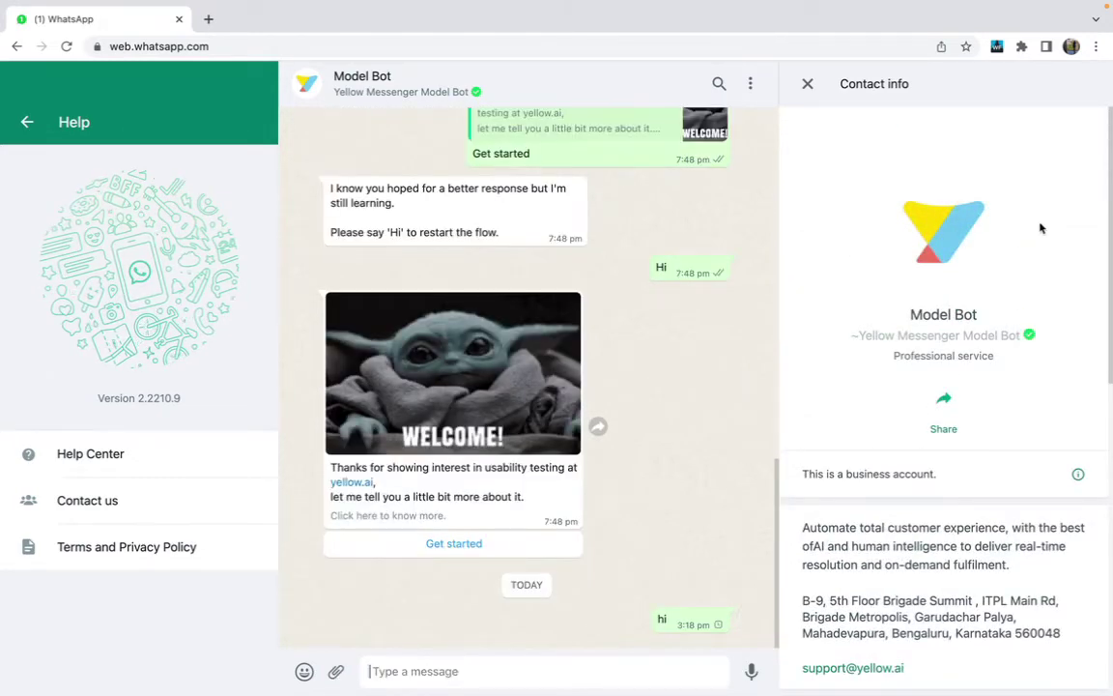
Send 'become a dog owner' and another 'hi' to Model Bot, then open the Test Bot chat
click(808, 85)
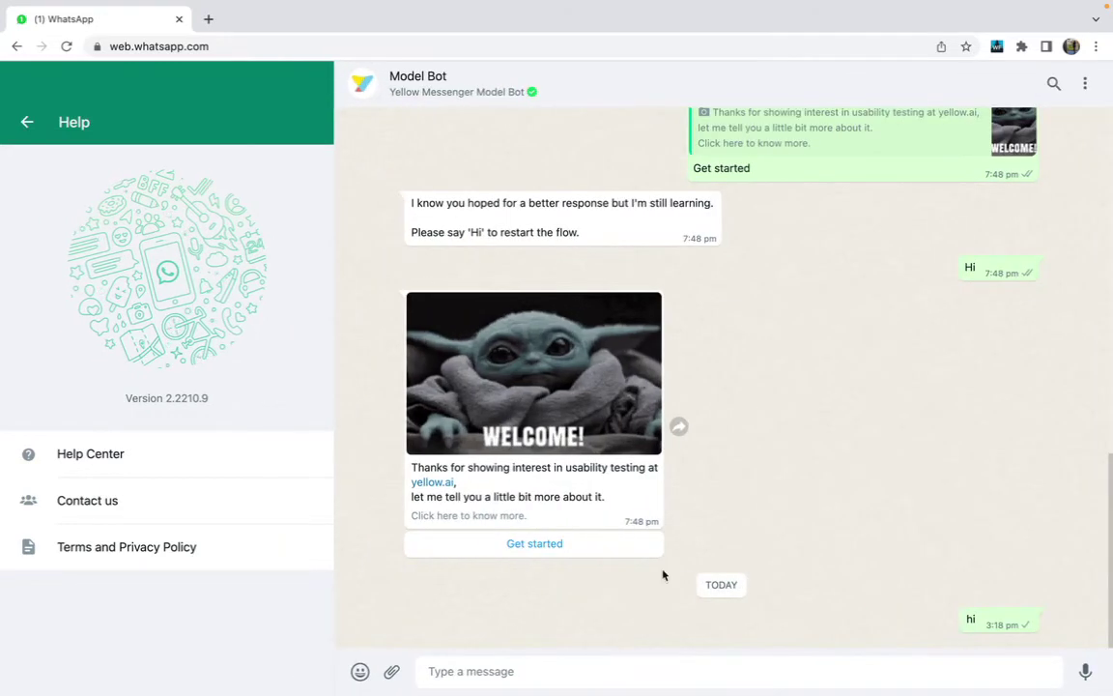
mouse_move(532, 667)
text(become a)
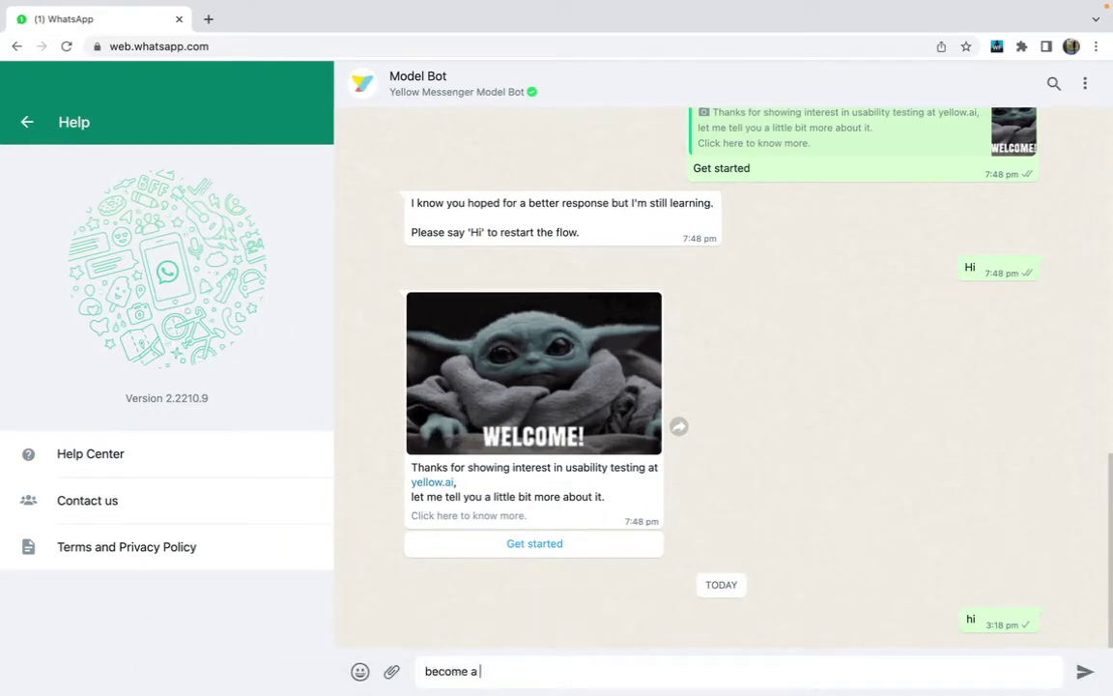
text( dog owner)
key(Return)
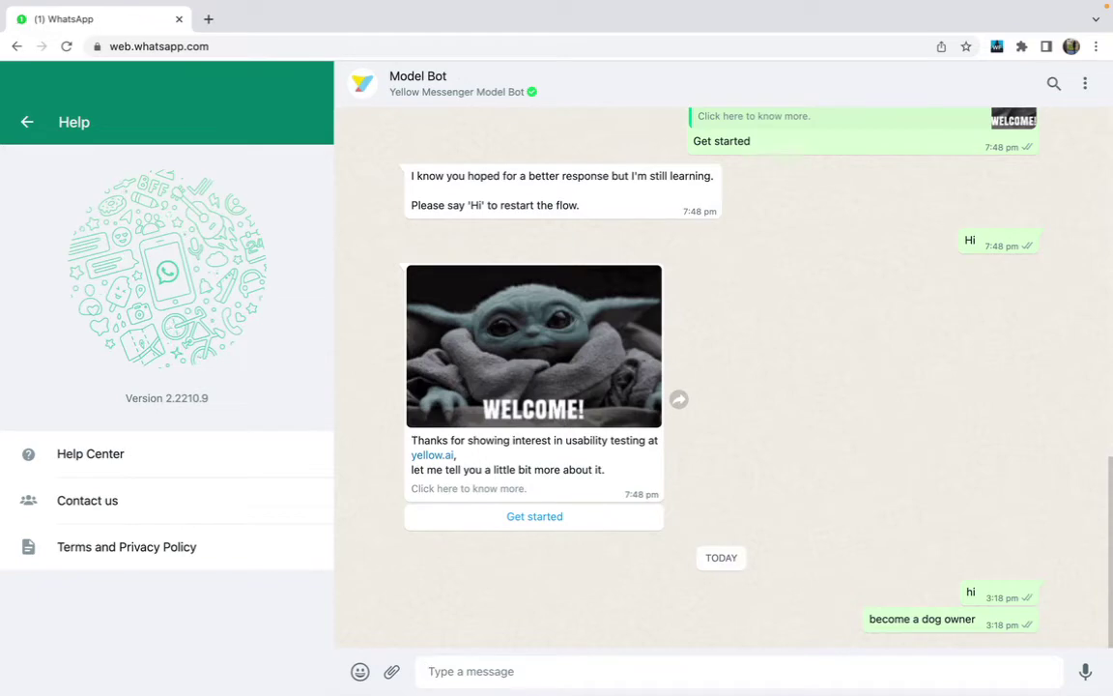
text(hi)
key(Return)
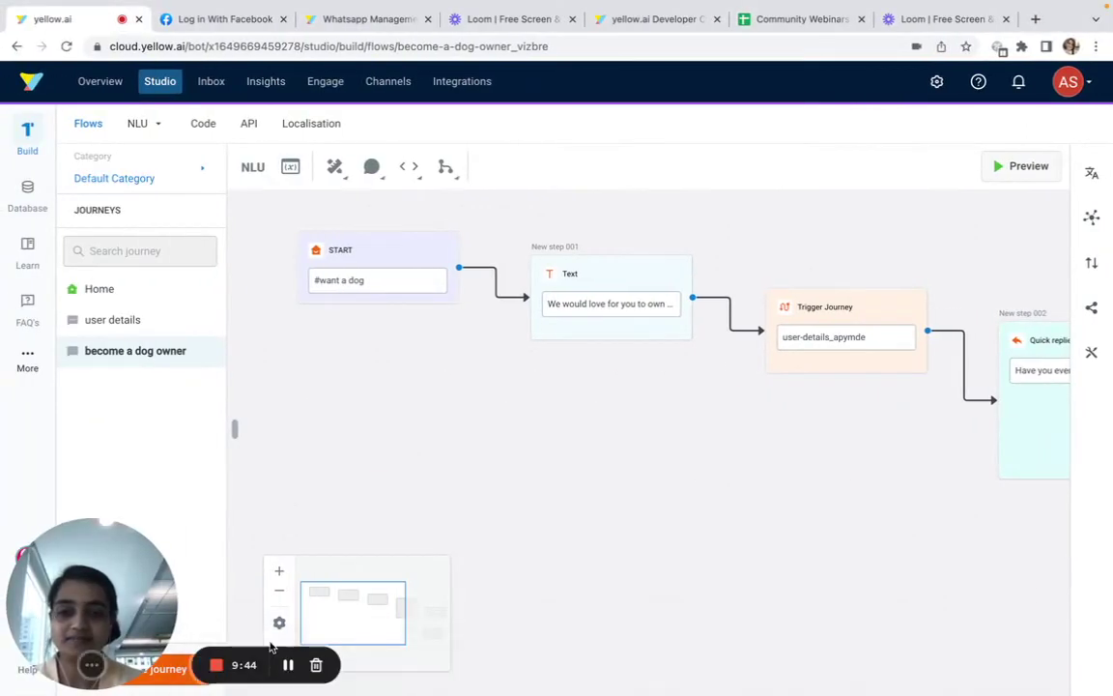
click(285, 665)
click(285, 665)
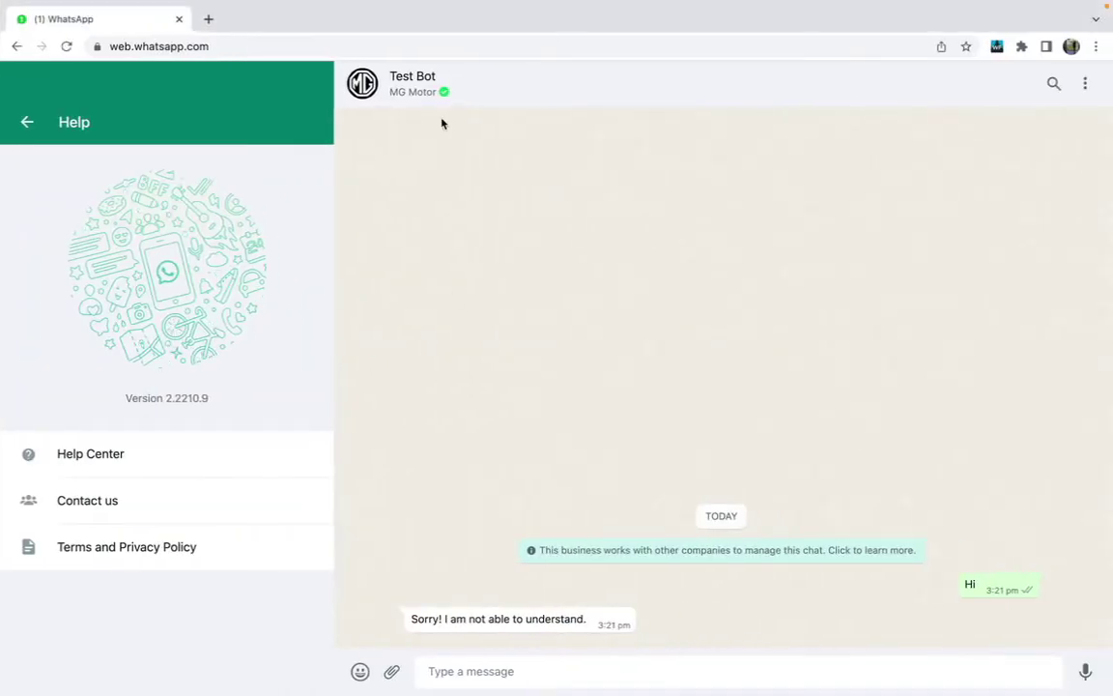
Send 'become a dog owner' to the Test Bot chat to start the journey
click(432, 91)
scroll(897, 439, down, 5)
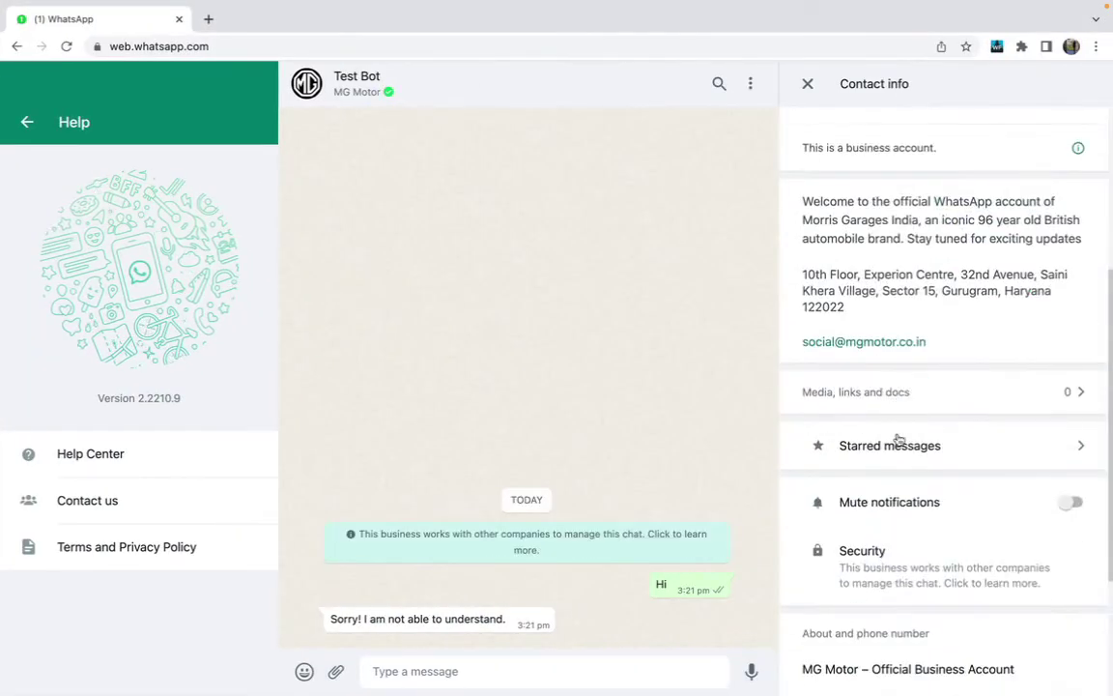
scroll(897, 439, down, 1)
drag(810, 500, 972, 500)
click(473, 670)
text(become )
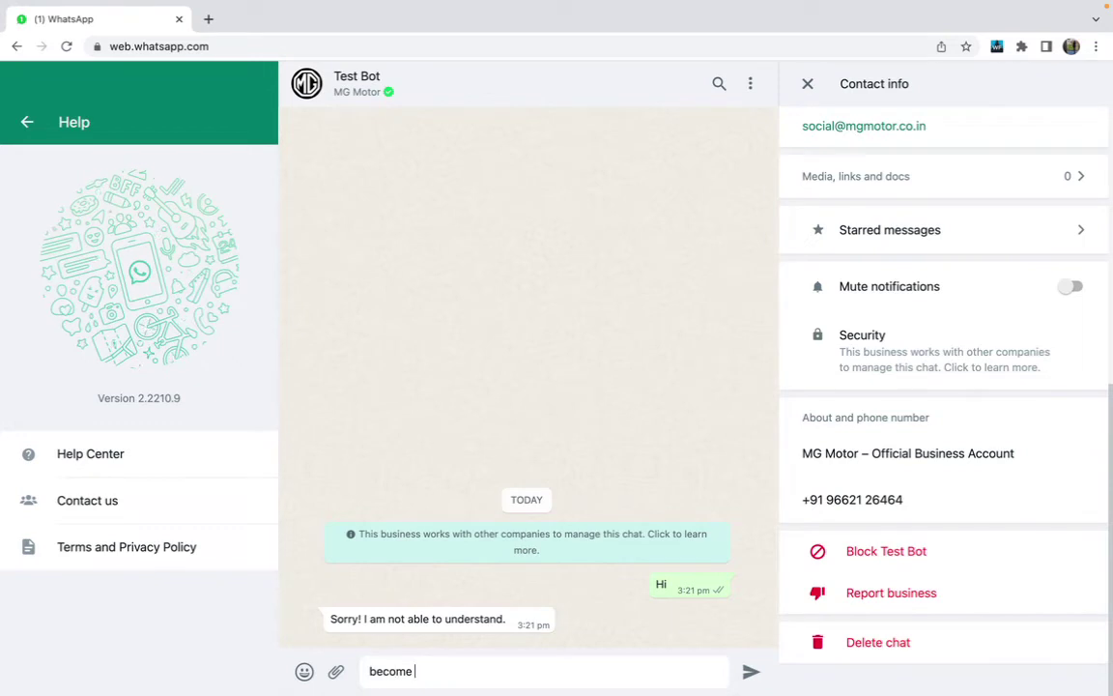
text(a dog)
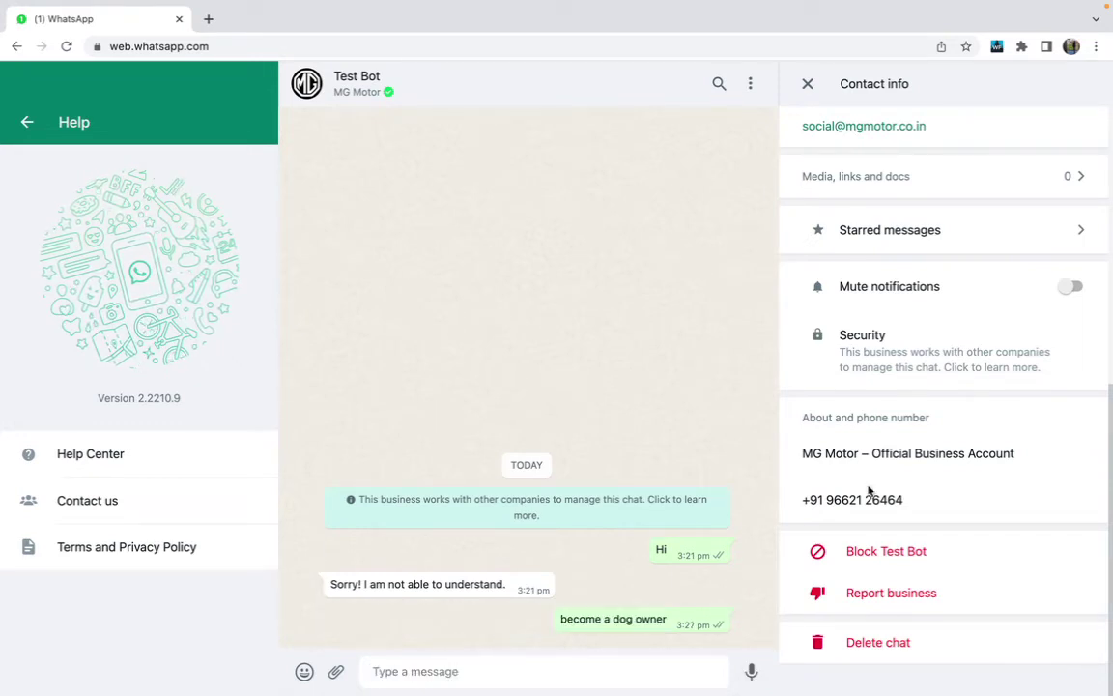
click(808, 84)
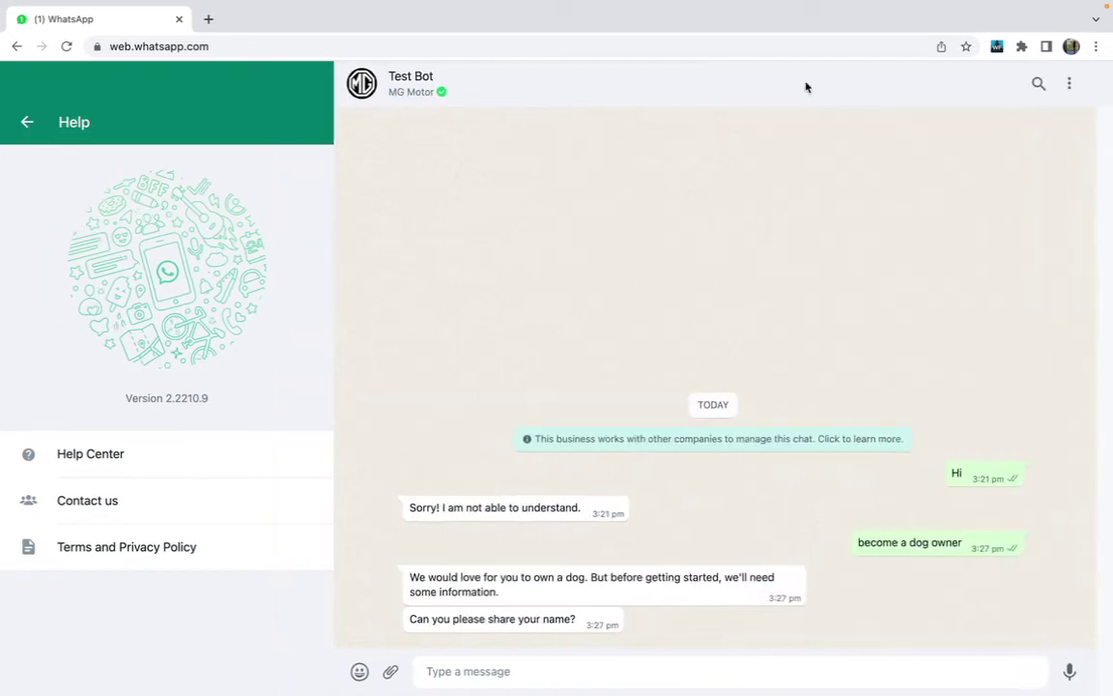
drag(417, 570, 625, 601)
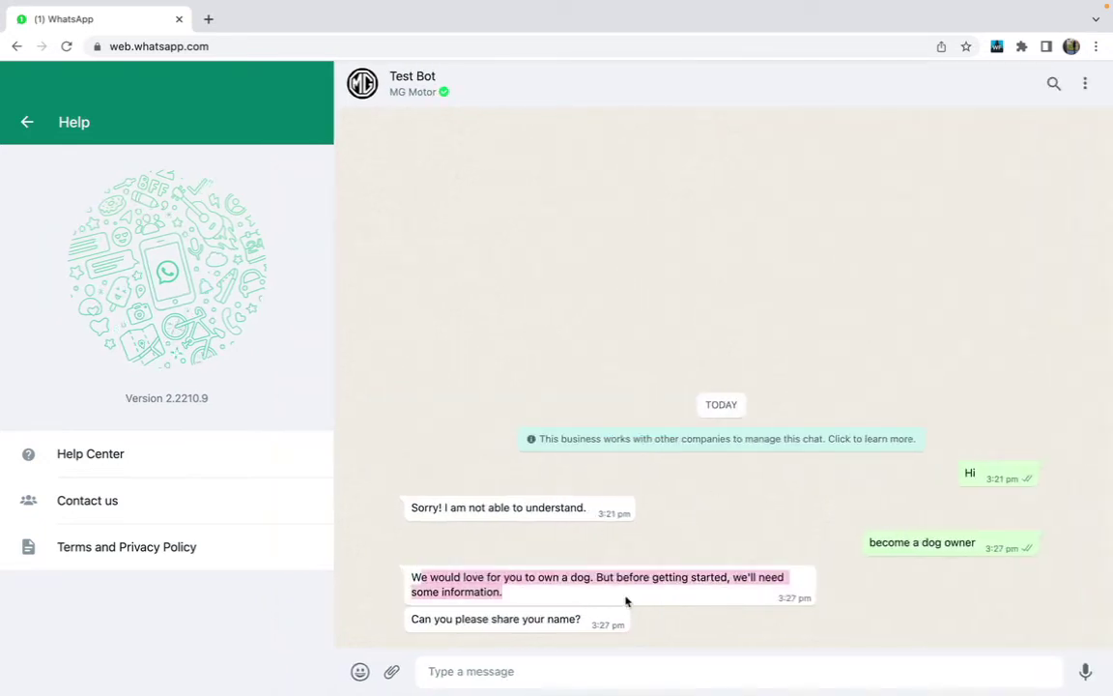
Reply with a name and e-mail address until the Yes/No pet question appears
click(539, 665)
text(Apoorva)
key(Return)
text(apoorva@)
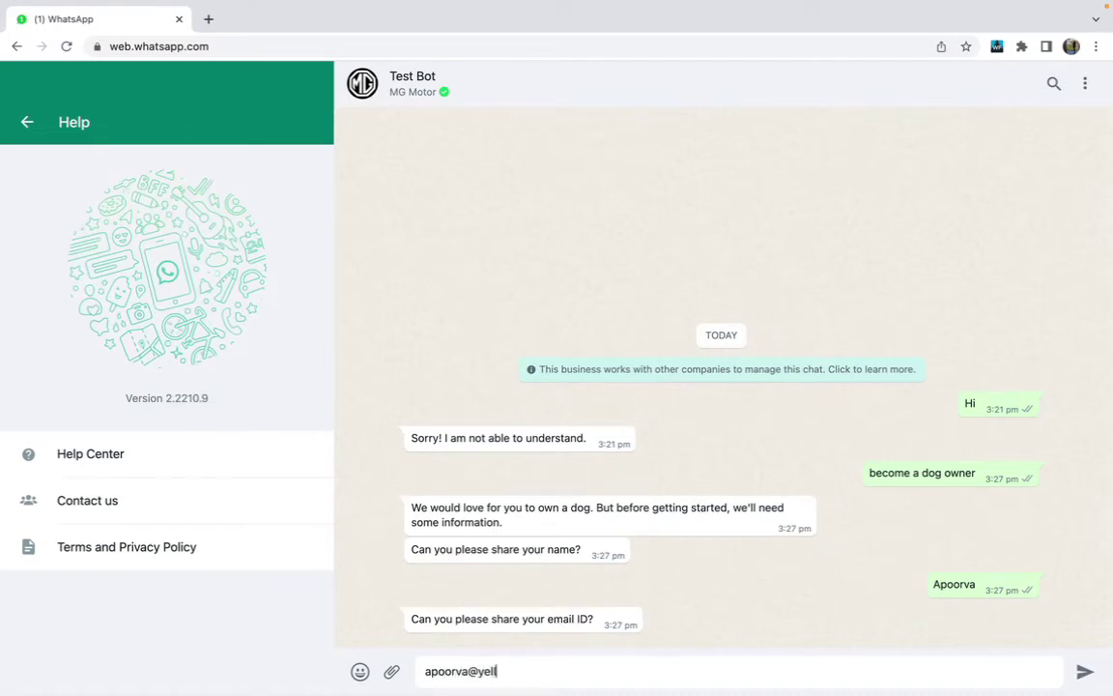
key(Return)
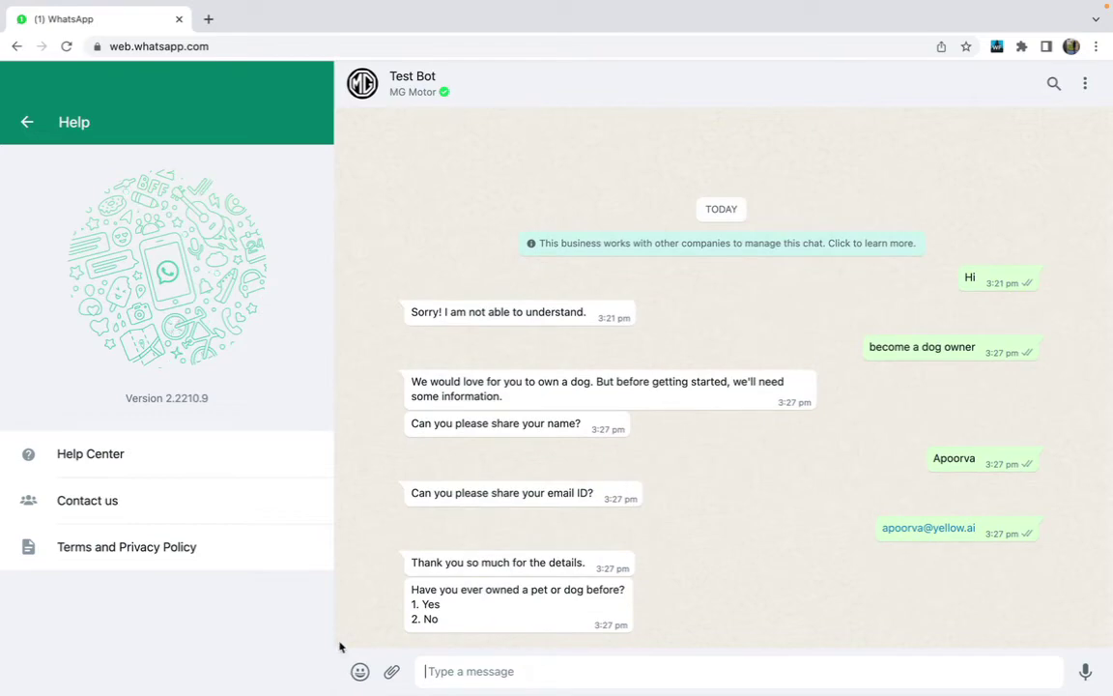
mouse_move(412, 589)
mouse_down()
mouse_move(439, 616)
mouse_move(414, 619)
mouse_move(411, 601)
mouse_up()
click(514, 680)
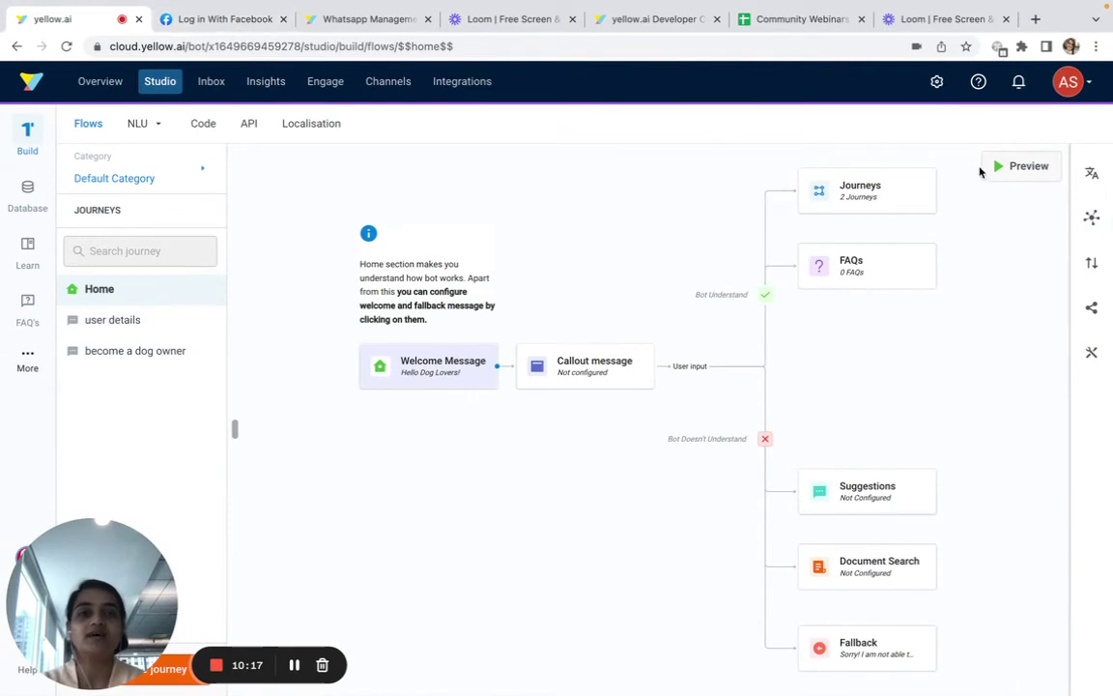
Open the Studio preview and answer the WhatsApp pet question with 1 (Yes) to compare replies
click(987, 170)
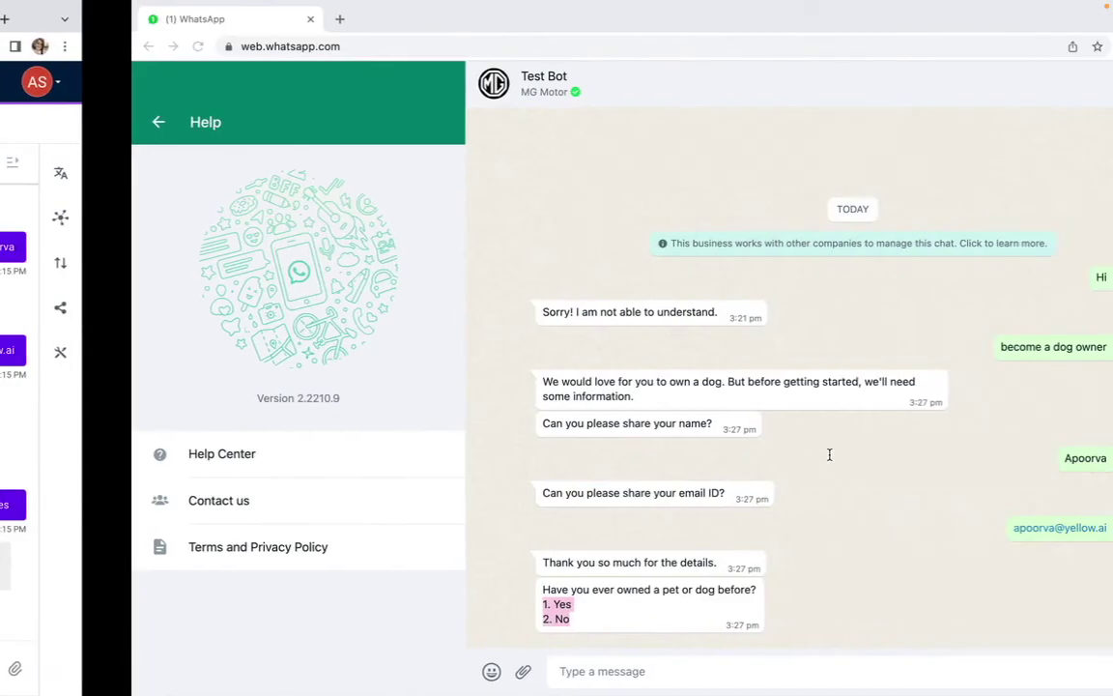
click(457, 672)
text(1)
key(Return)
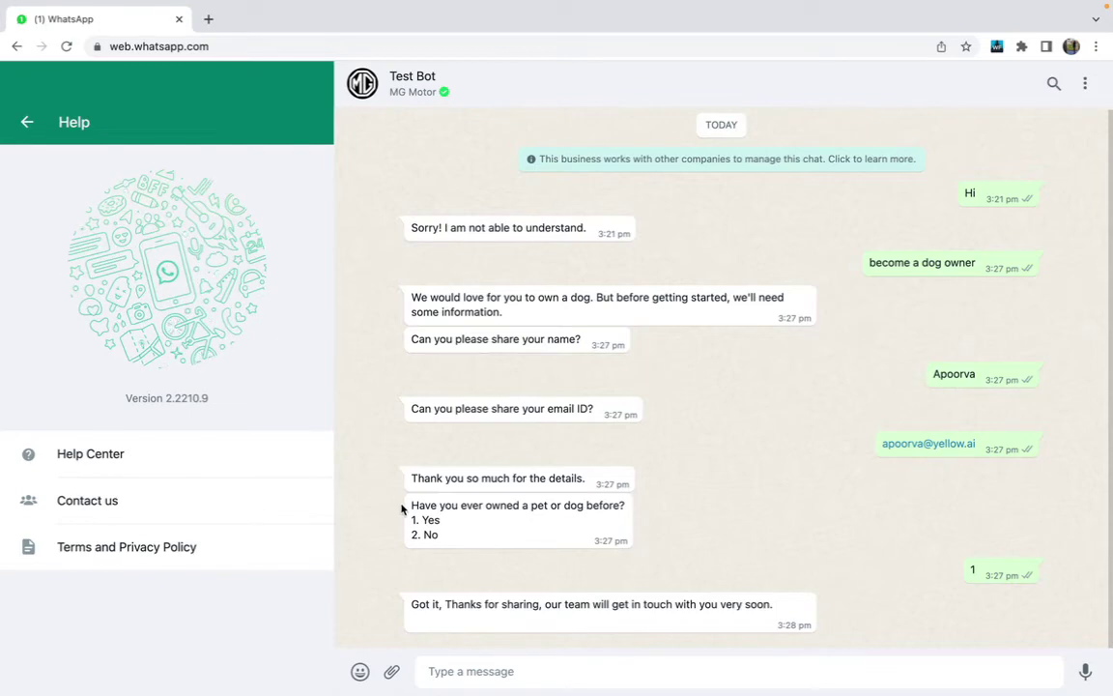
drag(402, 504, 490, 547)
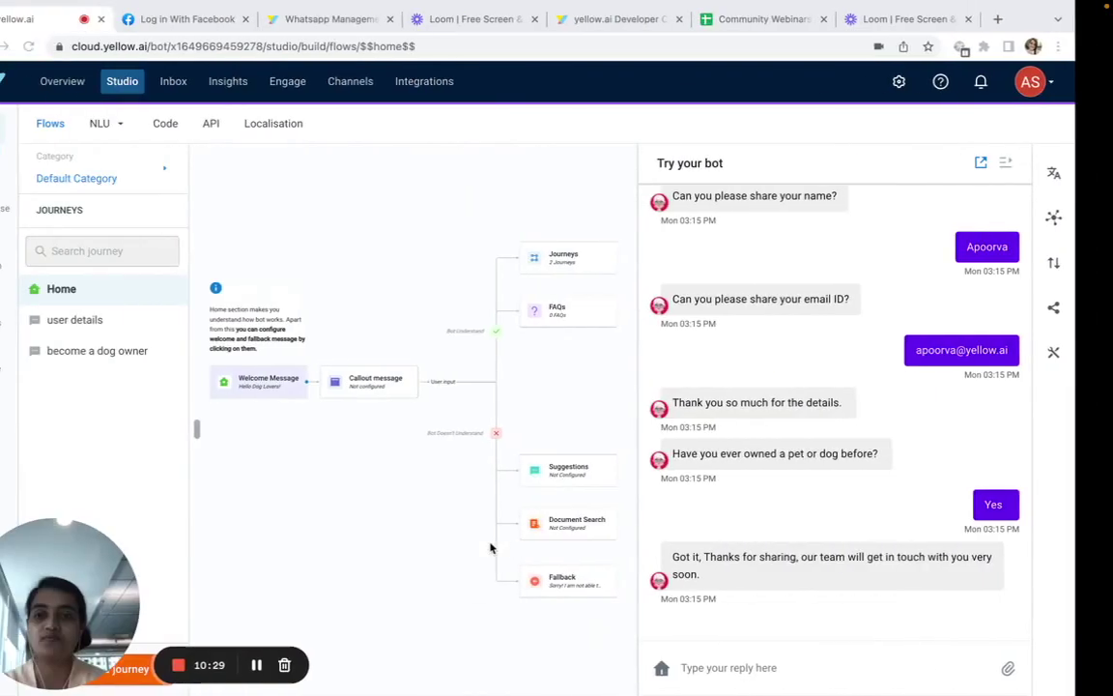
click(142, 348)
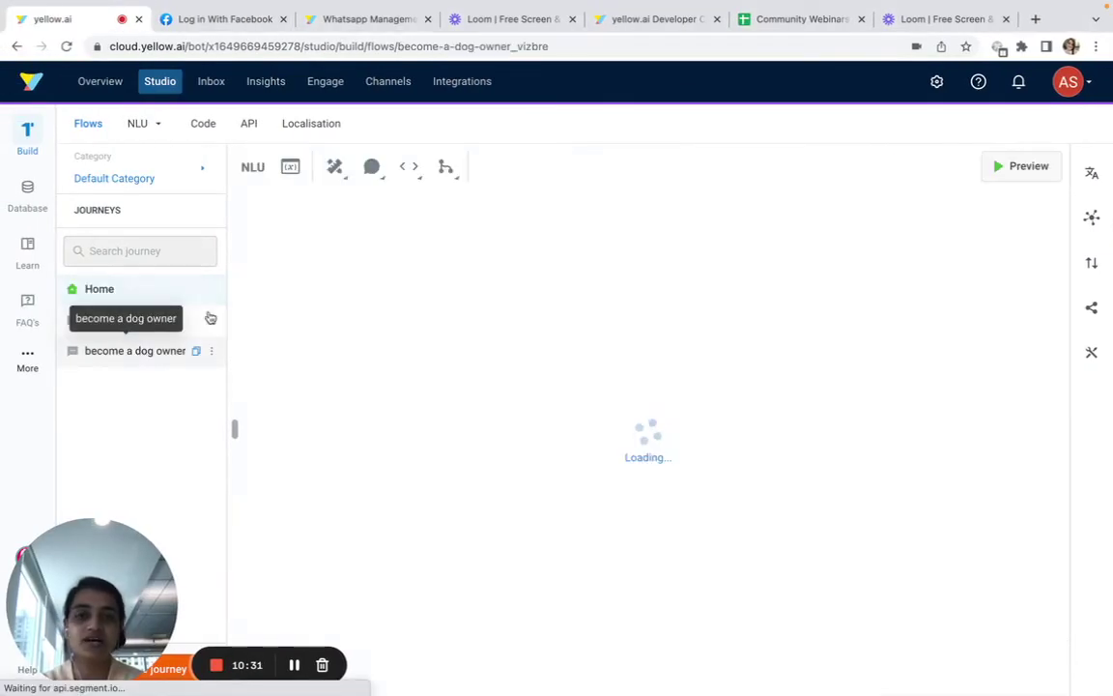
Shift the Got it, fallback and Quick replies steps right to make room at the start
drag(722, 412, 1014, 326)
drag(708, 588, 976, 606)
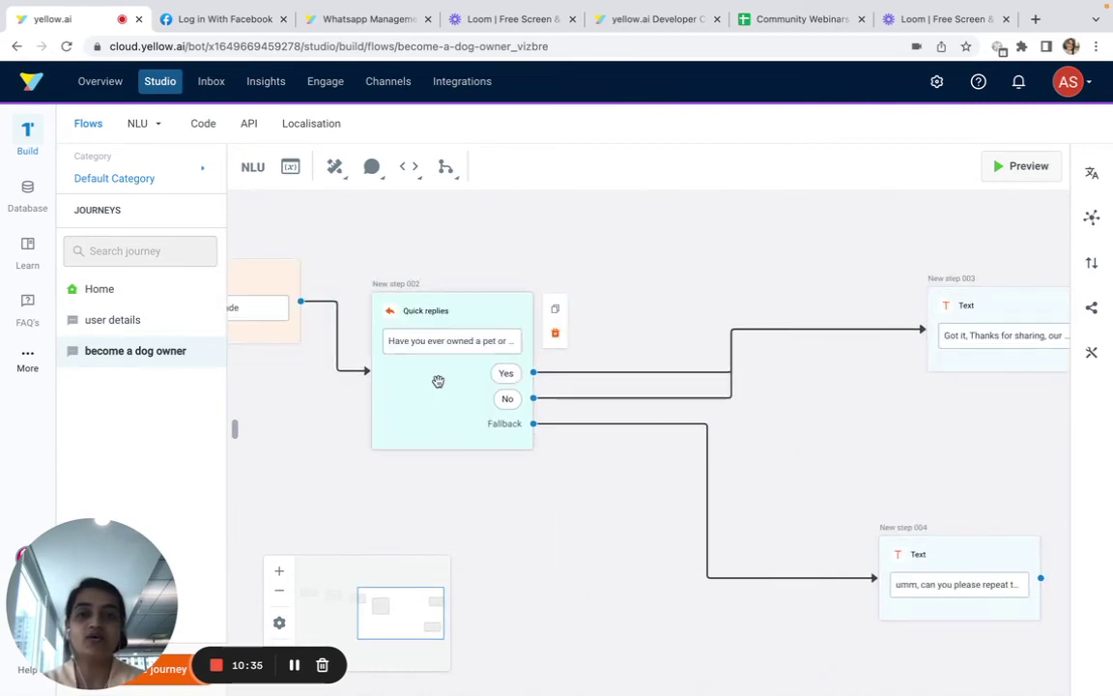
drag(437, 380, 839, 330)
Insert a Logic Channel Filter node with Whatsapp as the 'If channel in' value
click(303, 304)
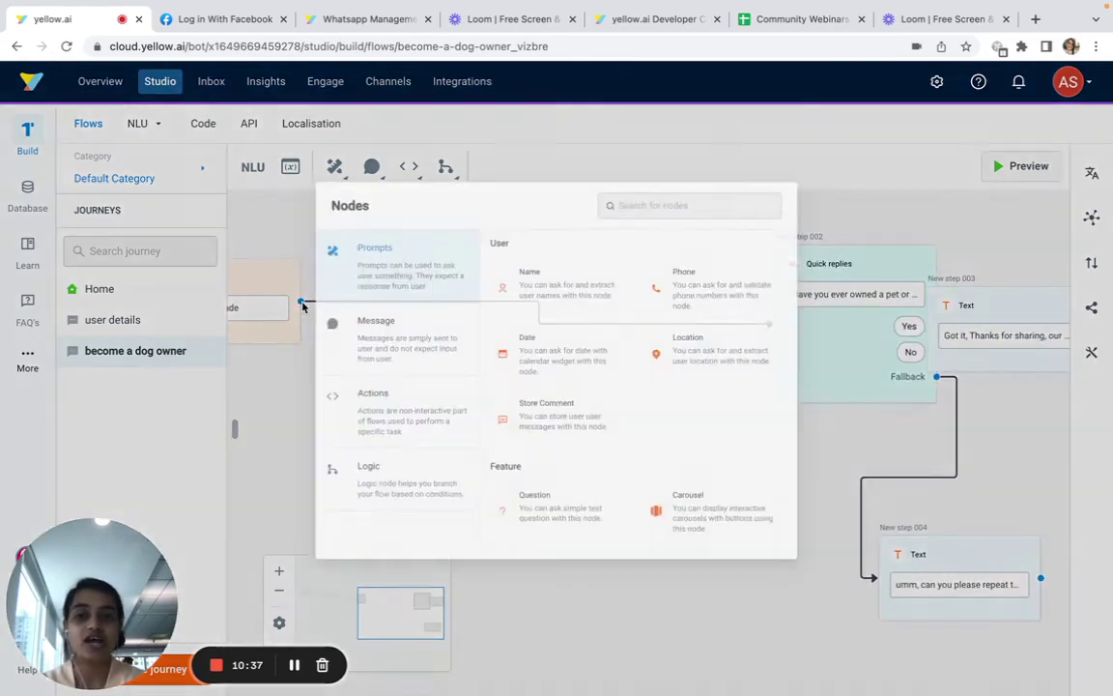
click(408, 479)
click(729, 273)
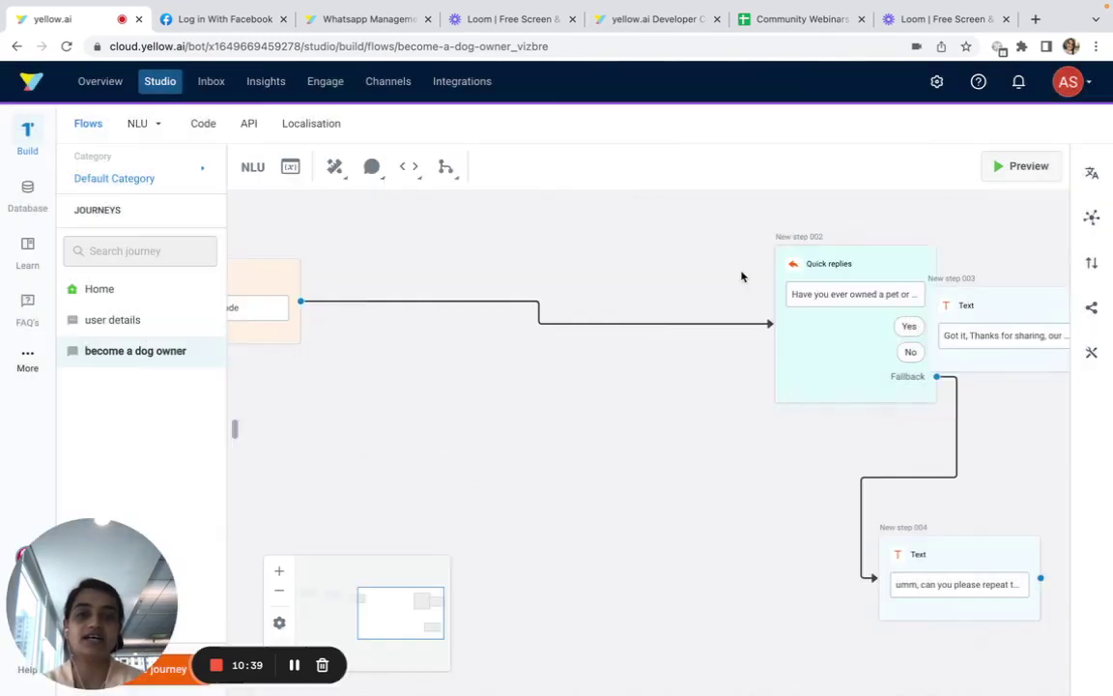
click(780, 337)
text(wh)
key(BackSpace)
key(BackSpace)
key(Escape)
click(820, 335)
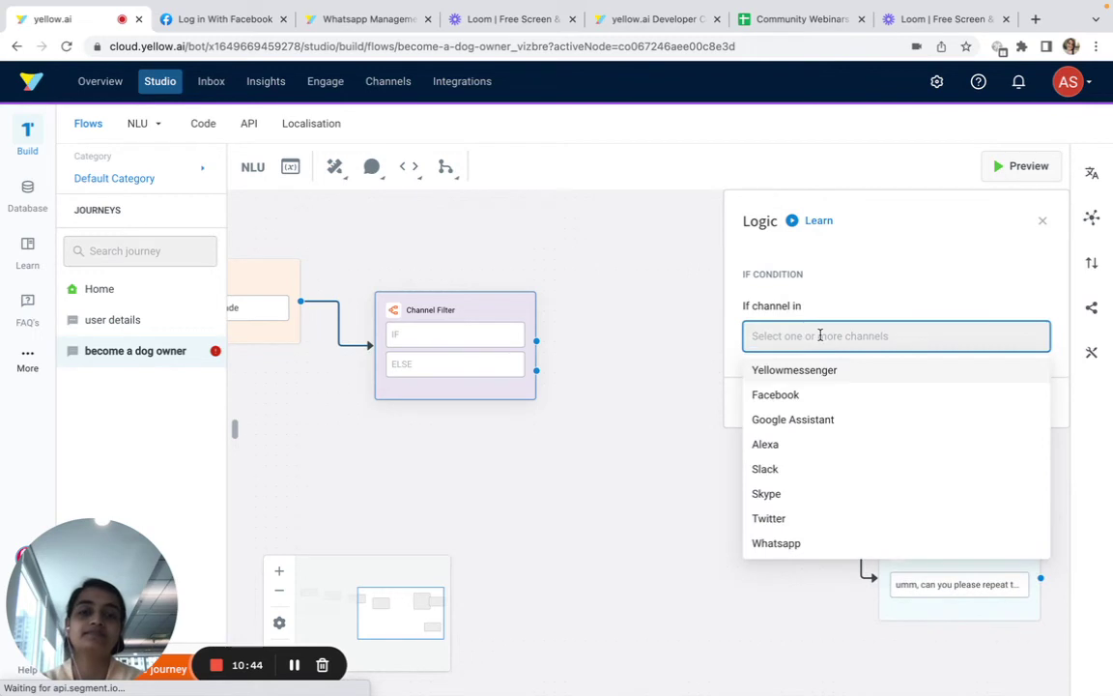
text(wh)
click(813, 365)
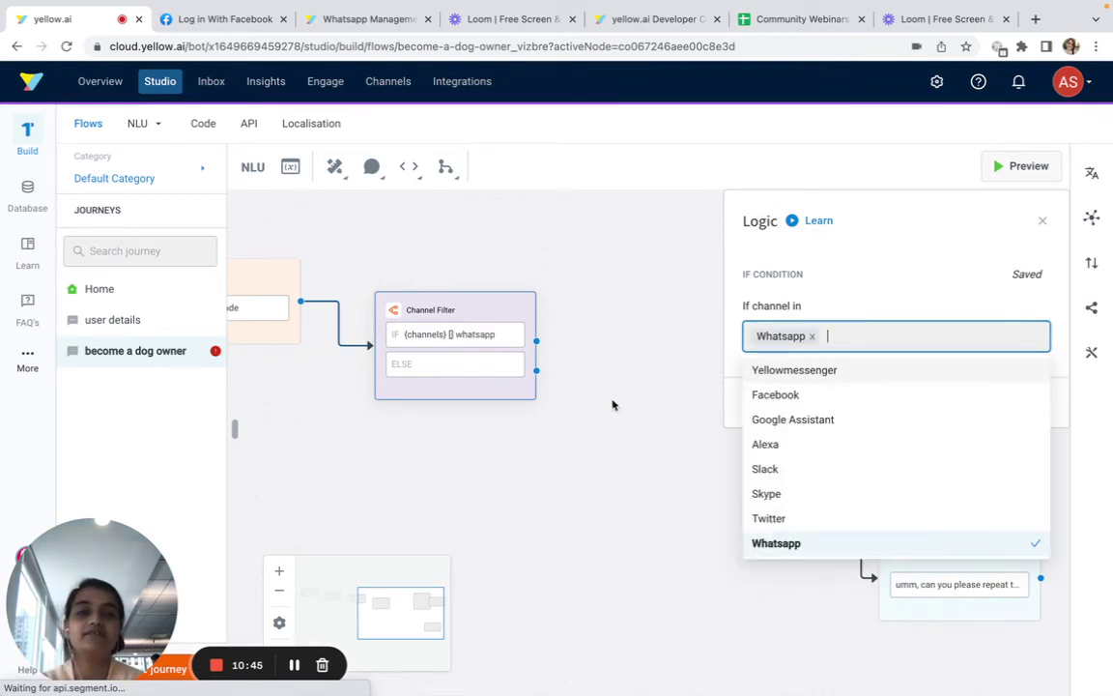
click(595, 398)
Connect the filter's ELSE branch to the Quick replies question and nudge that node right
drag(537, 377, 586, 534)
drag(573, 471, 694, 472)
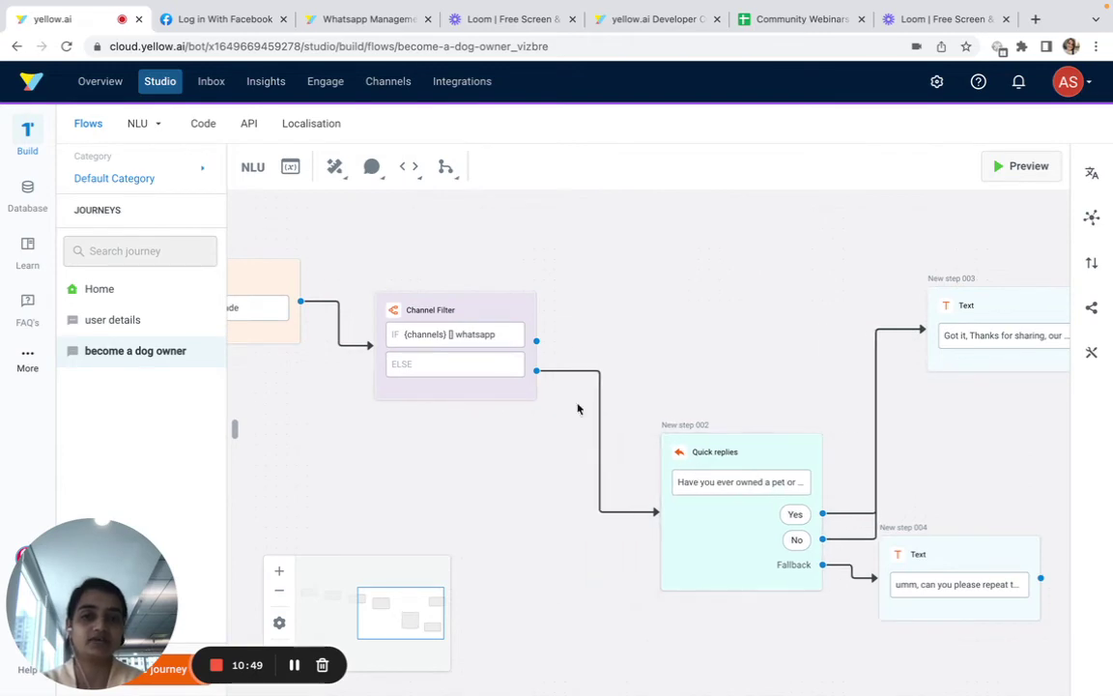
click(536, 343)
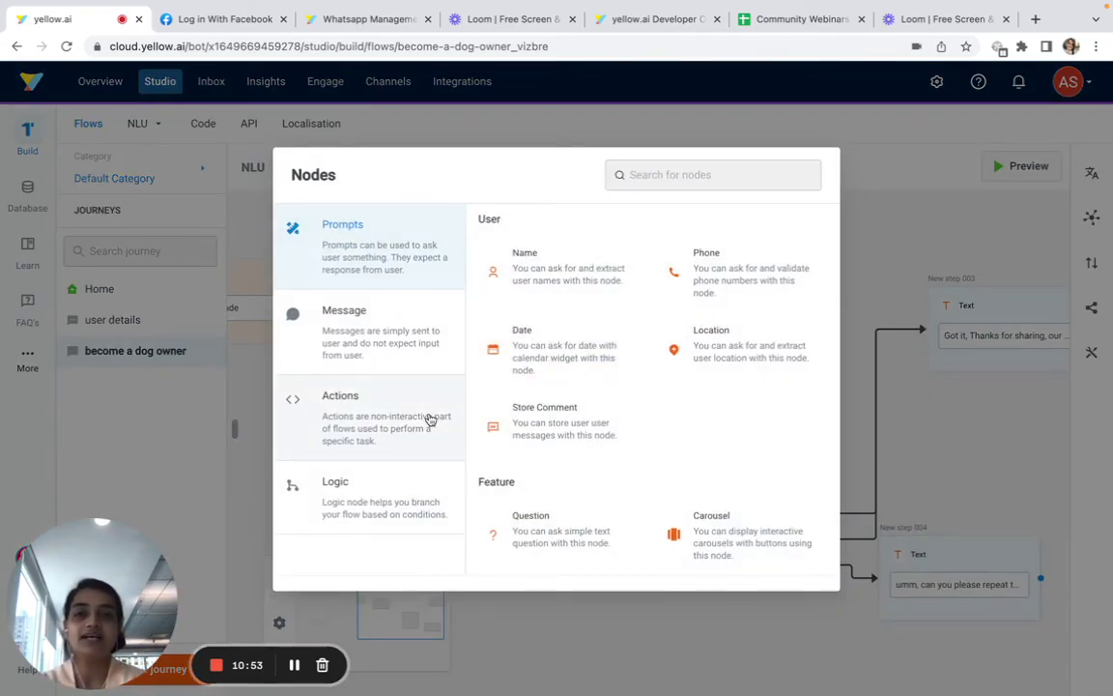
Add a Carousel step to the WhatsApp branch and switch it to the WhatsApp channel version
scroll(660, 437, down, 2)
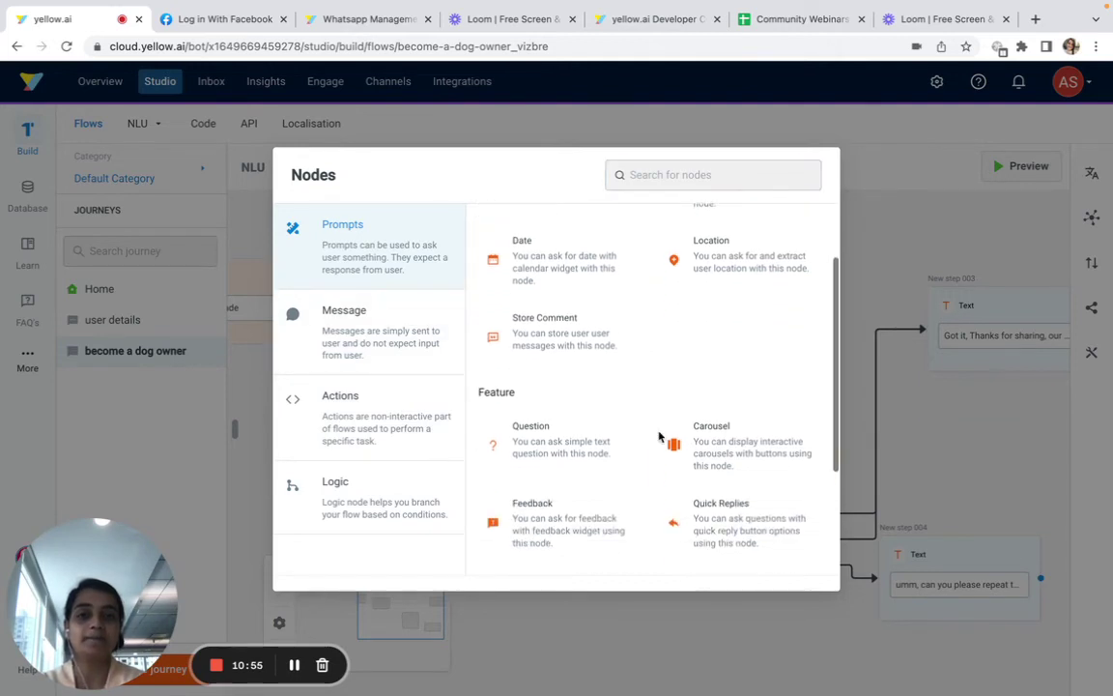
click(665, 440)
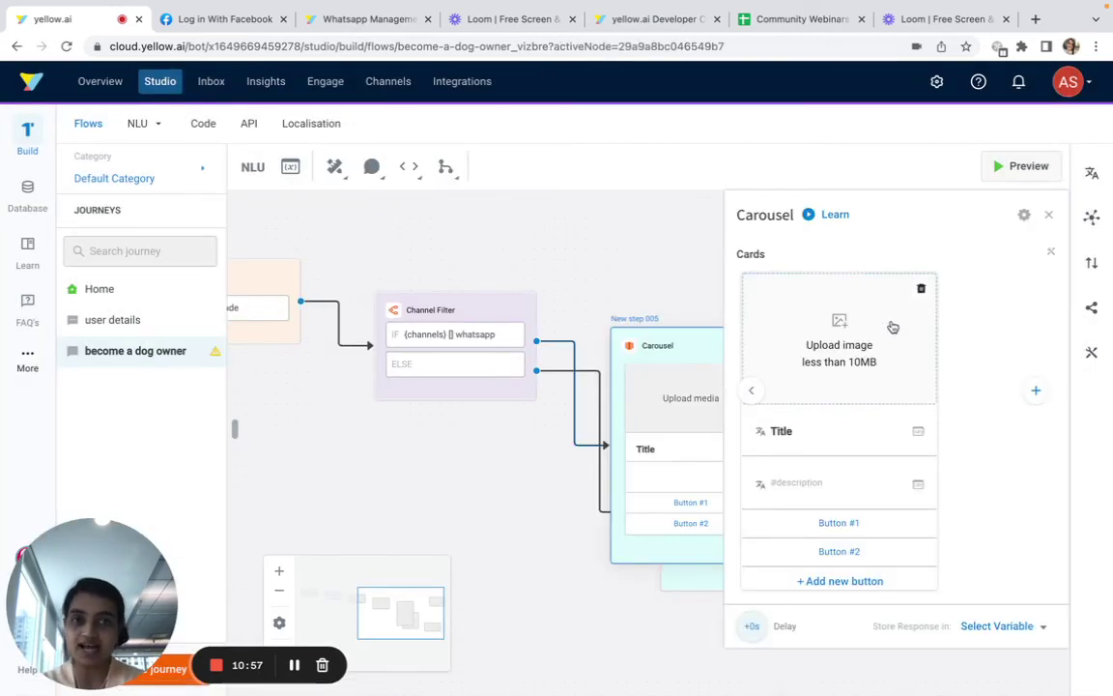
click(1092, 175)
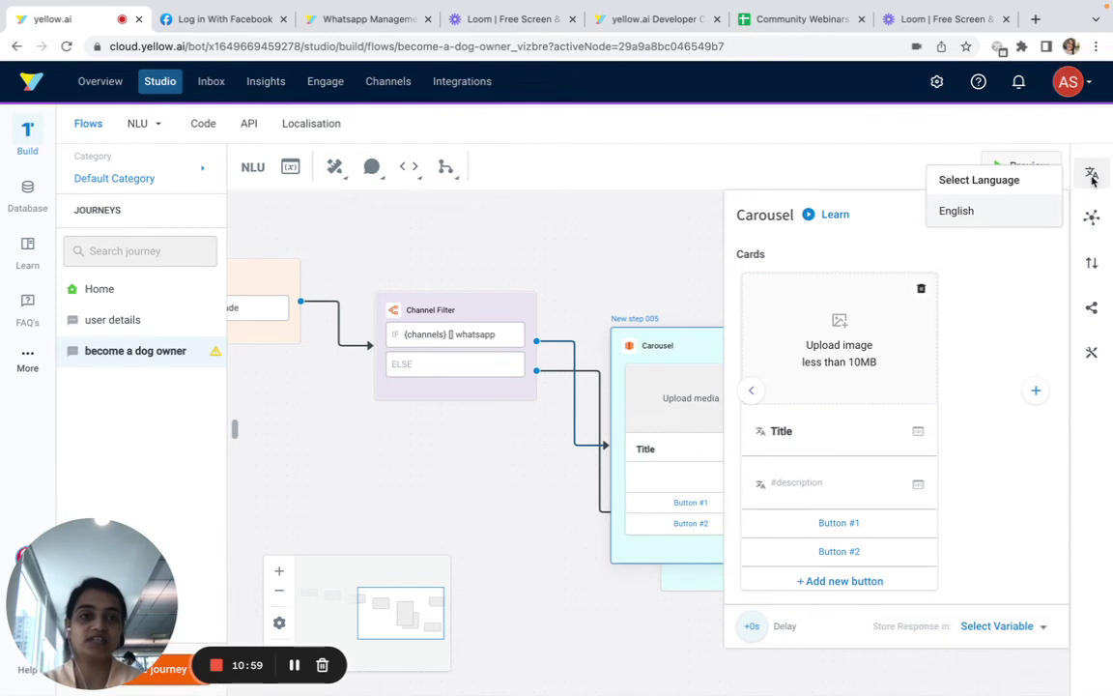
click(1090, 217)
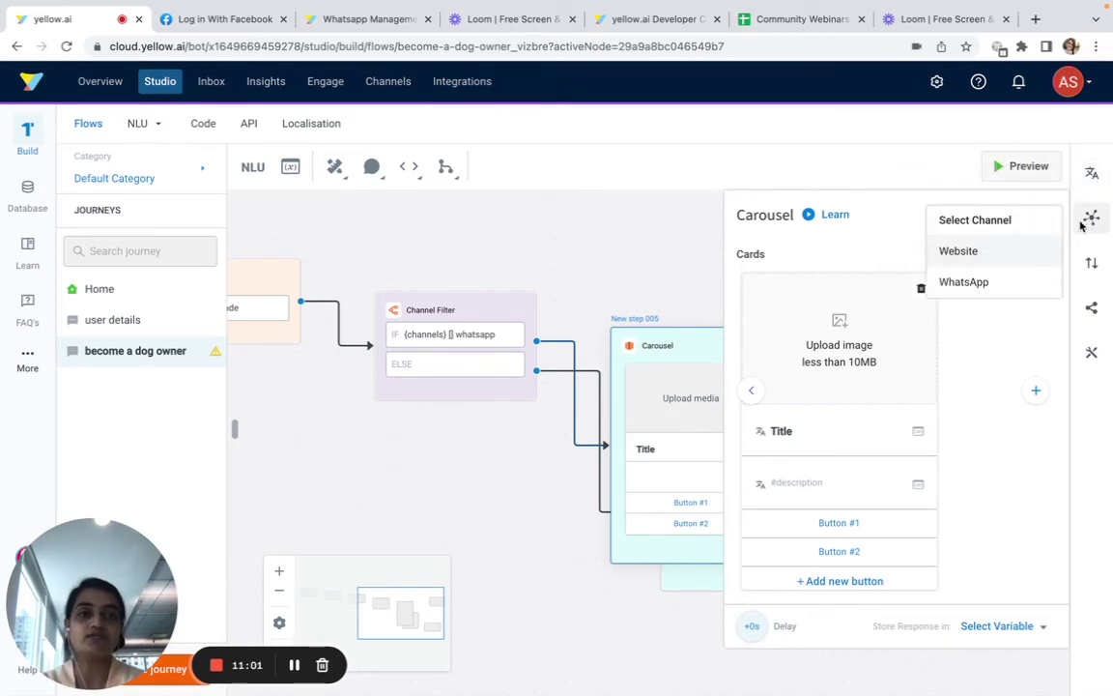
click(966, 282)
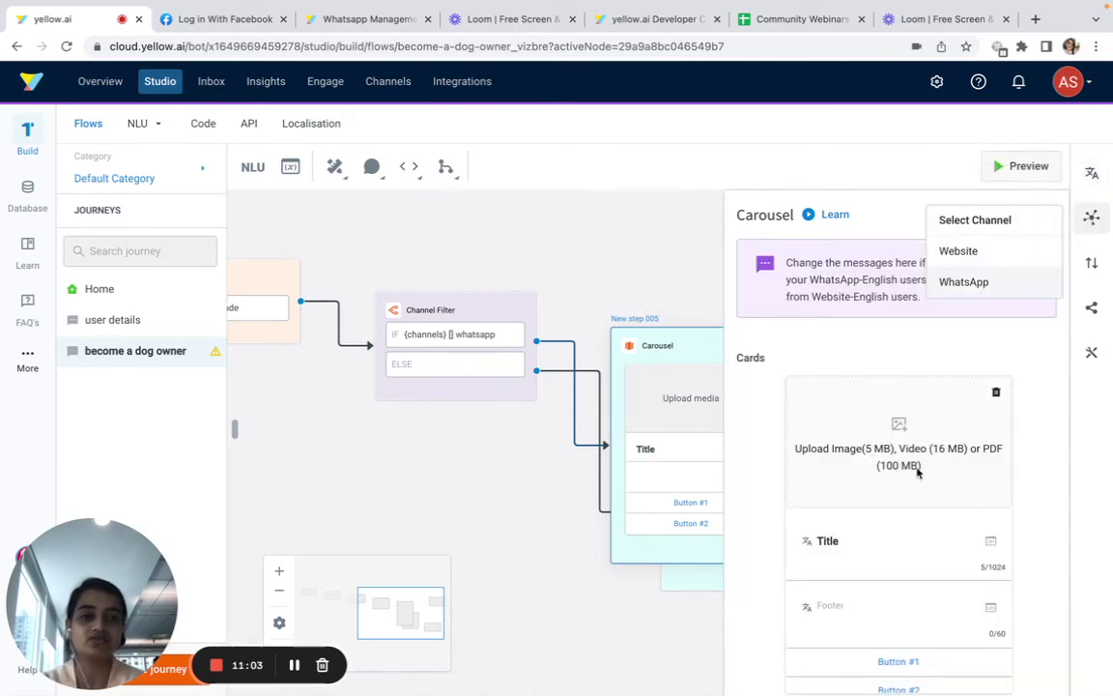
Set the card title to 'Have you ever ownd a dog or a pet before.'
click(843, 532)
text(Have you ever use)
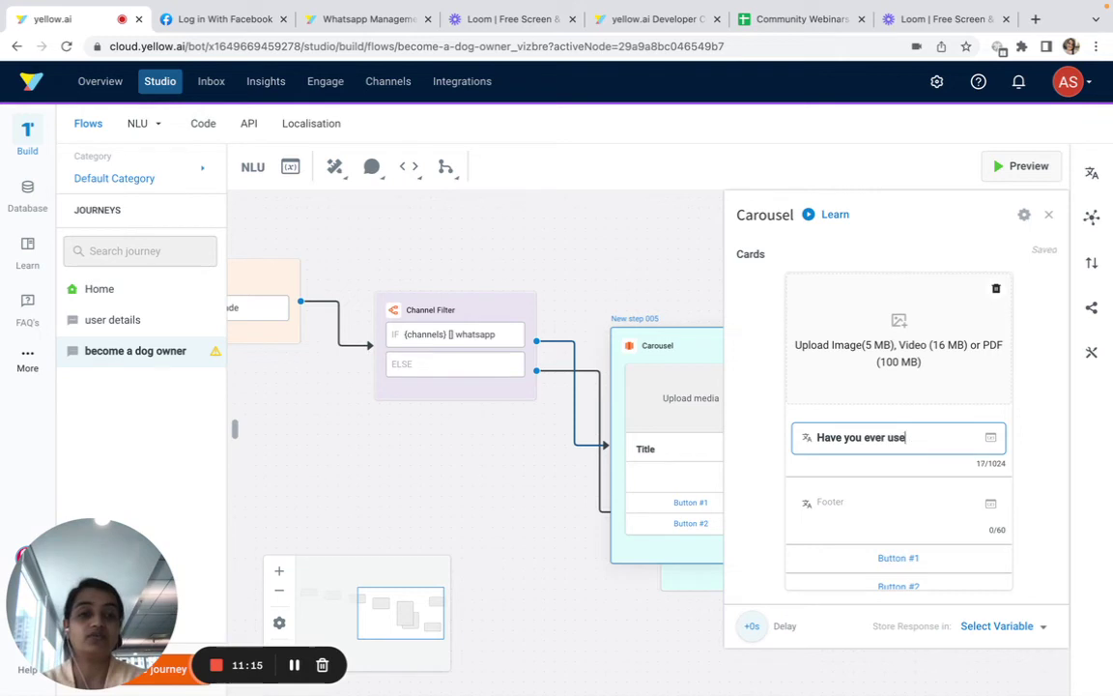
key(BackSpace)
key(BackSpace)
key(BackSpace)
text(owne)
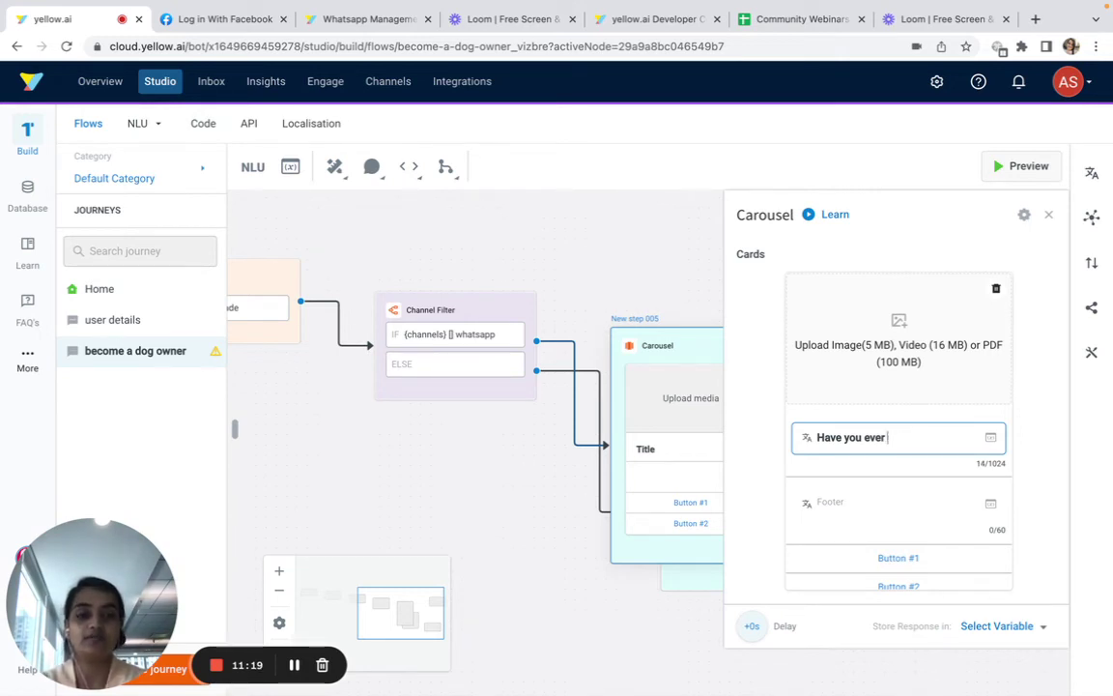
text( a dog or a pet before.)
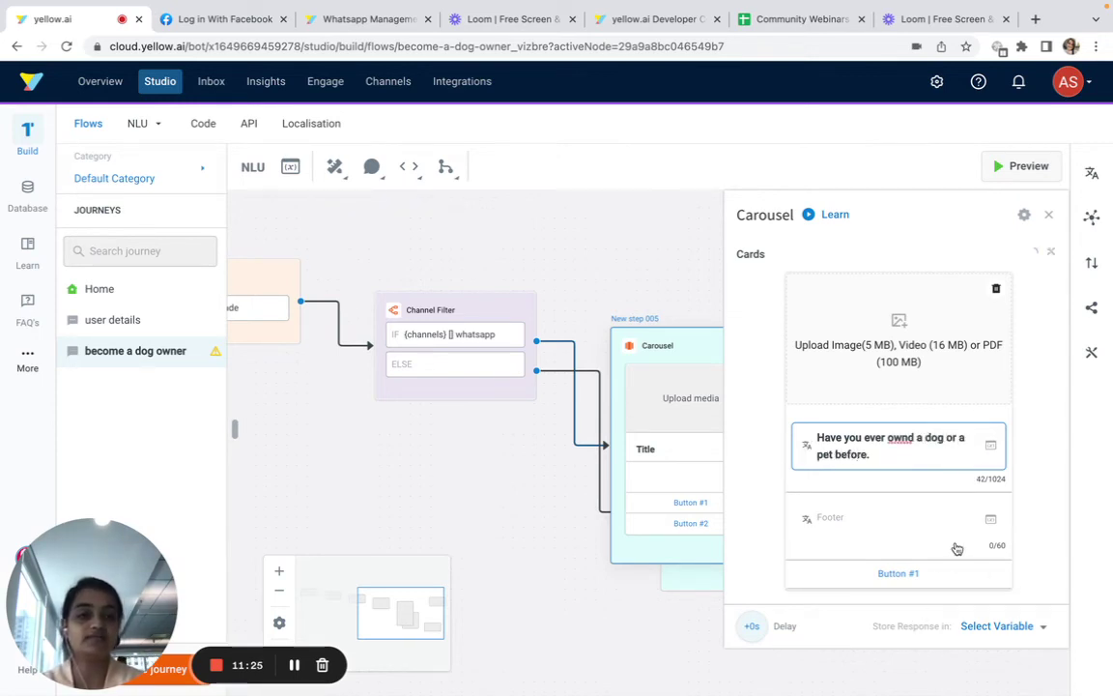
Rename the first button to Yes with reply message 'Y' and save it
click(887, 572)
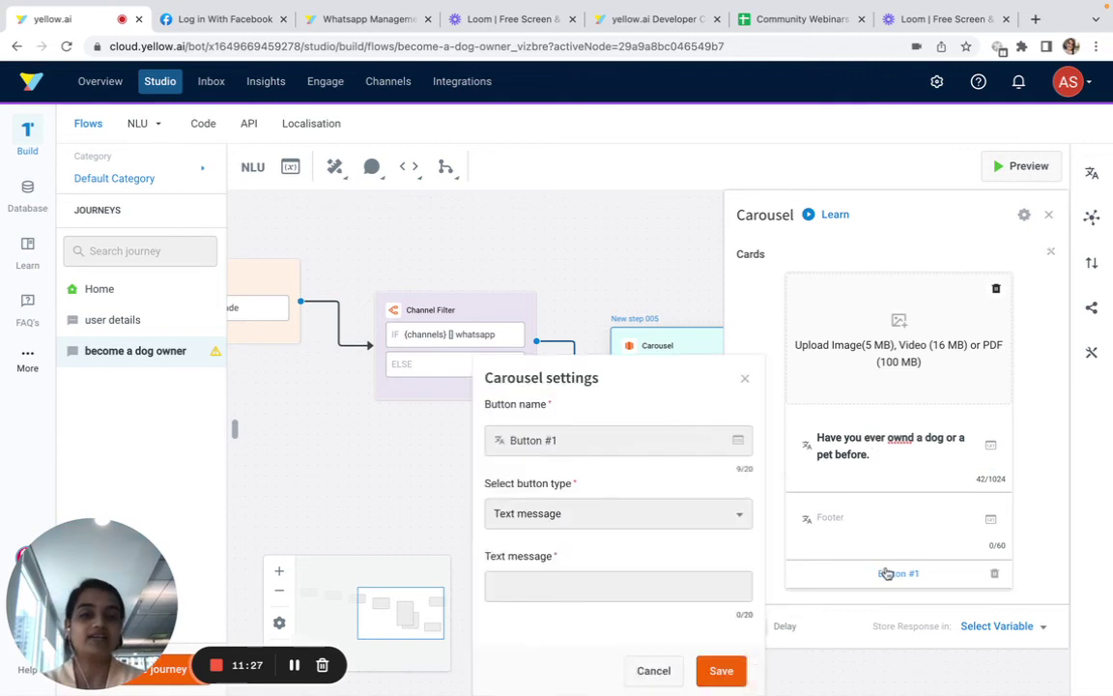
triple_click(599, 450)
text(Yes)
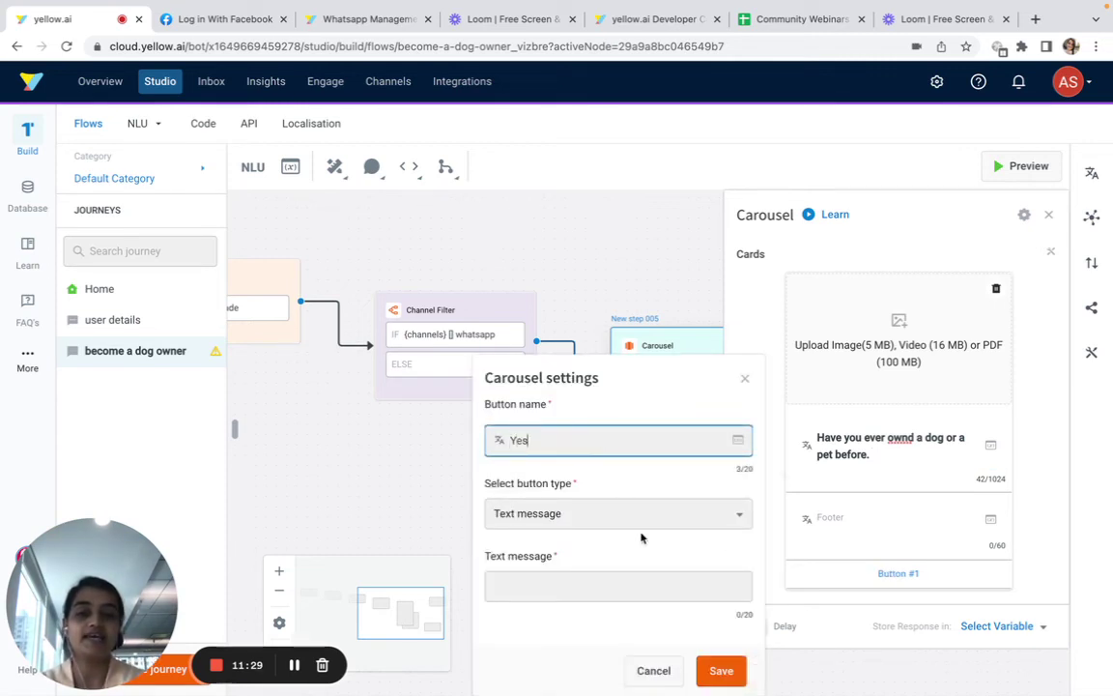
click(601, 586)
text(Yes)
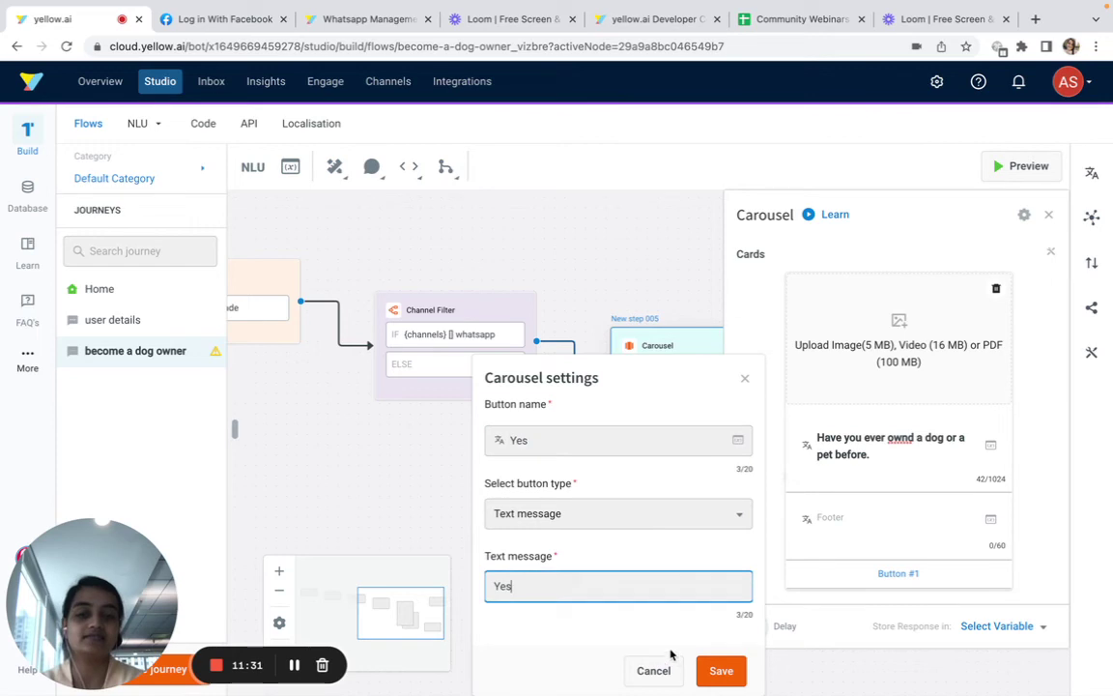
click(721, 670)
Rename the second button to No with reply message 'No' and save it
scroll(869, 570, down, 1)
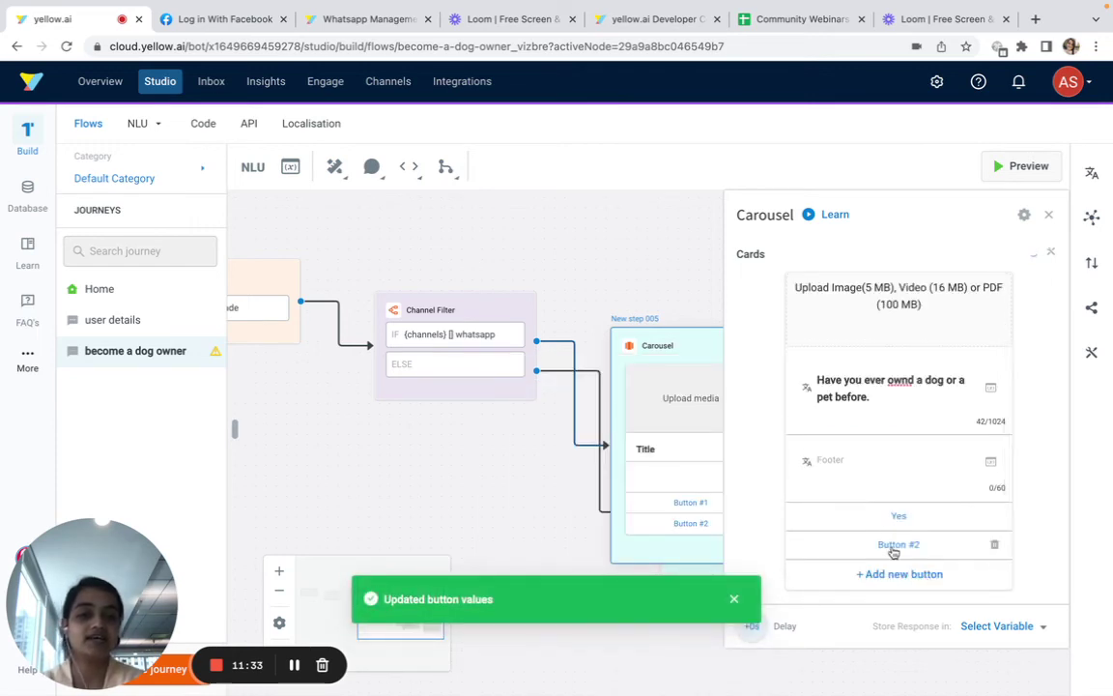
click(897, 543)
click(631, 434)
key(ctrl+a)
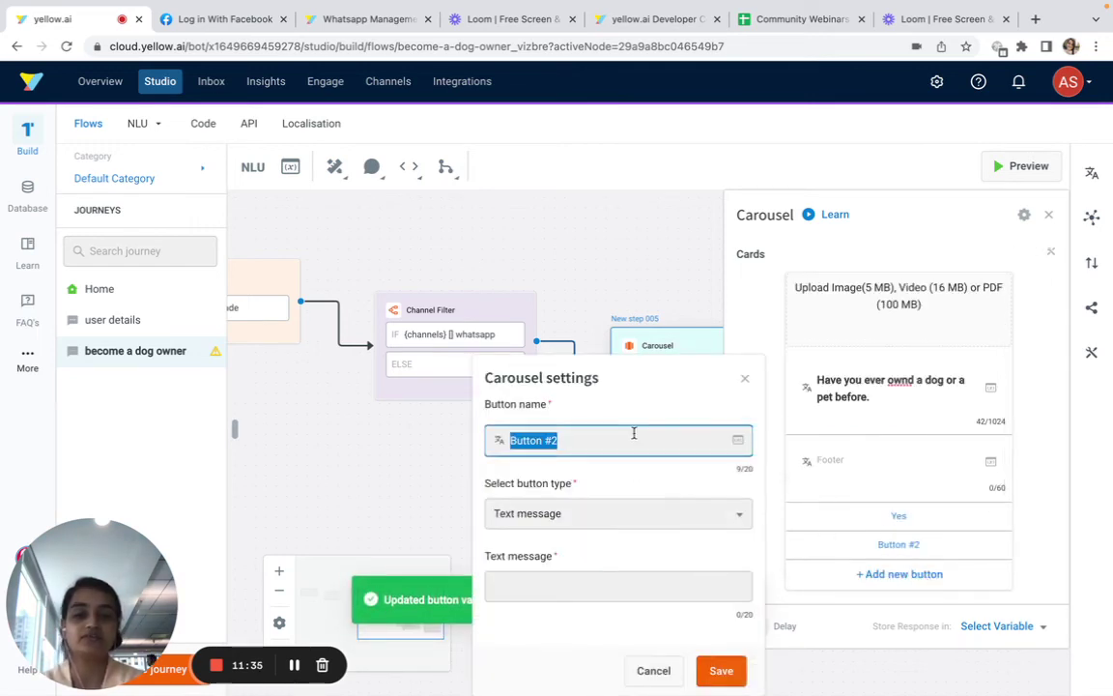
text(No)
click(604, 596)
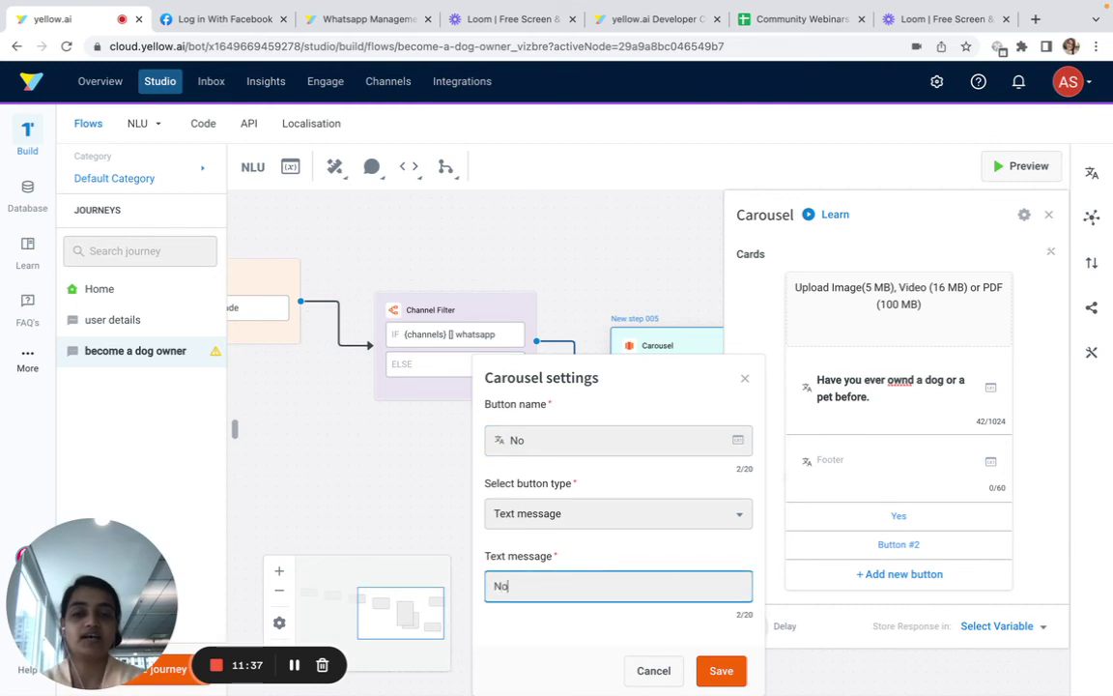
text(No)
click(723, 676)
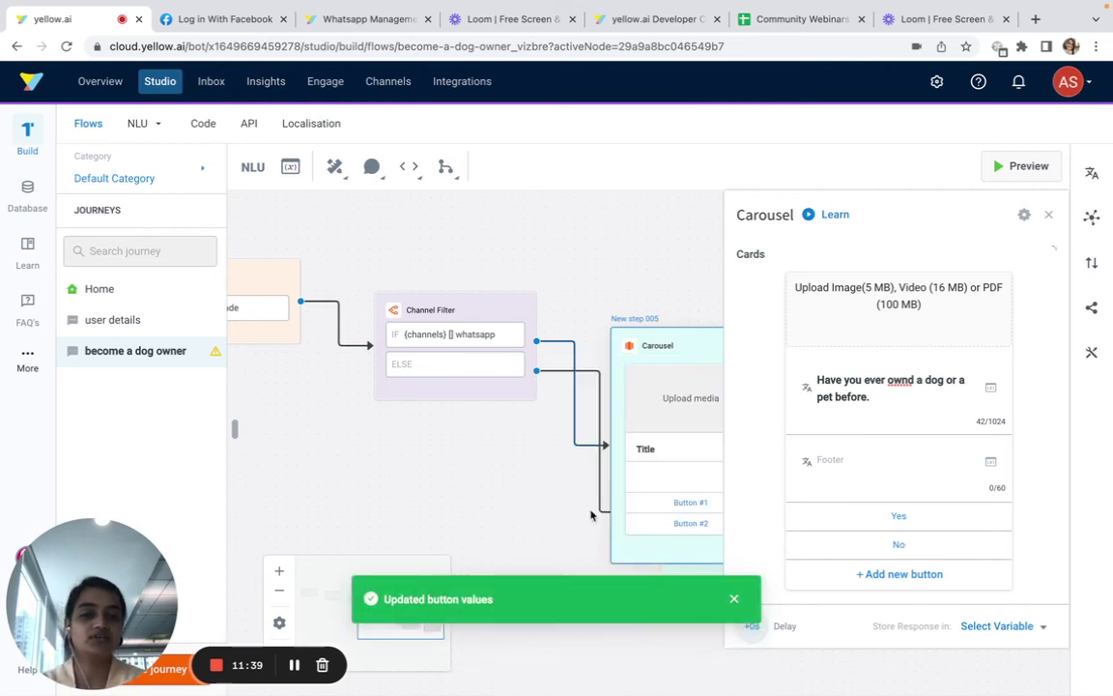
Close the carousel settings, move the Carousel node to the canvas top, and go to WhatsApp
click(528, 509)
drag(643, 446, 795, 318)
scroll(731, 219, right, 3)
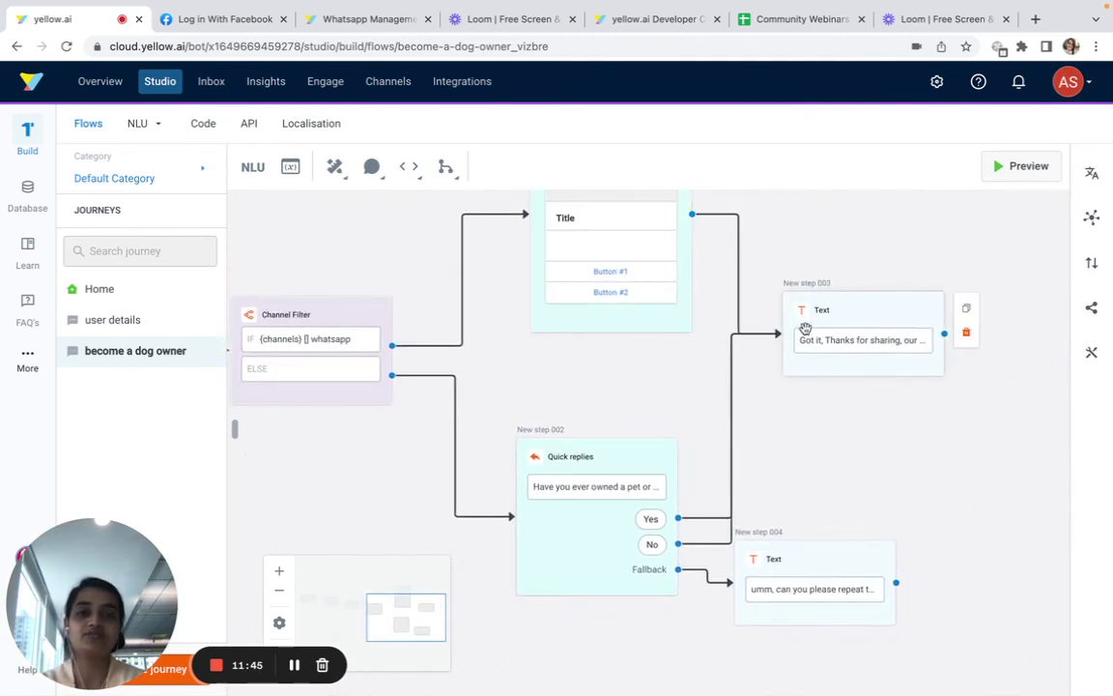
scroll(804, 328, up, 2)
scroll(805, 328, left, 3)
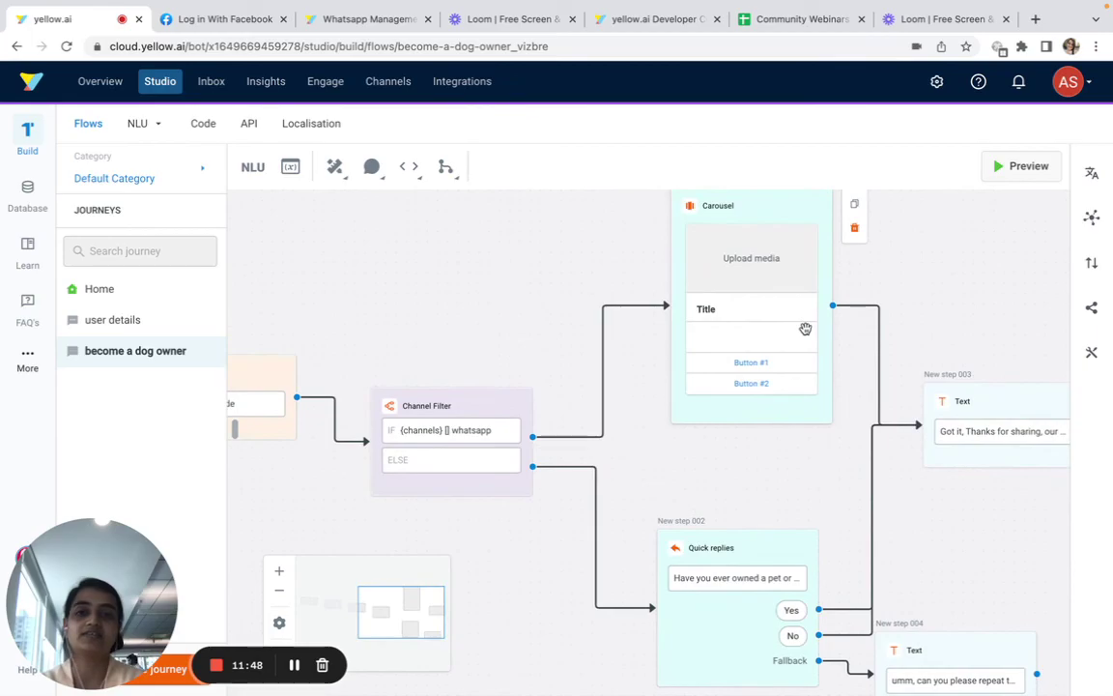
key(ctrl+Right)
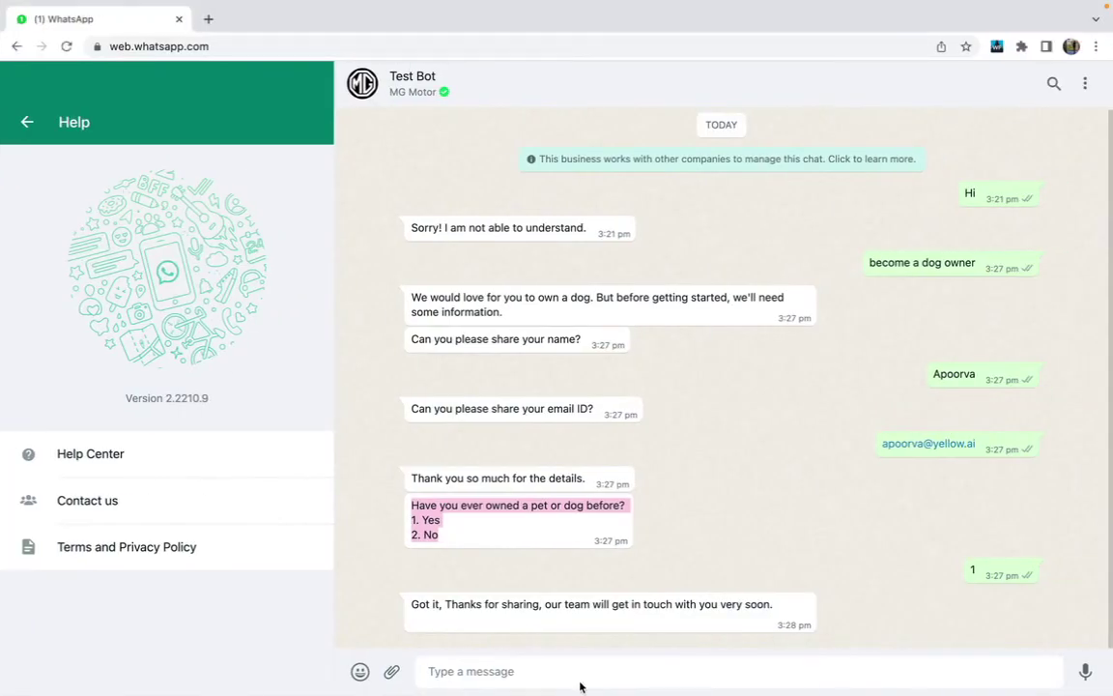
Send 'become a dog owner' to the bot, then reply with a name and e-mail address
click(581, 673)
text(become a dog owner)
key(Return)
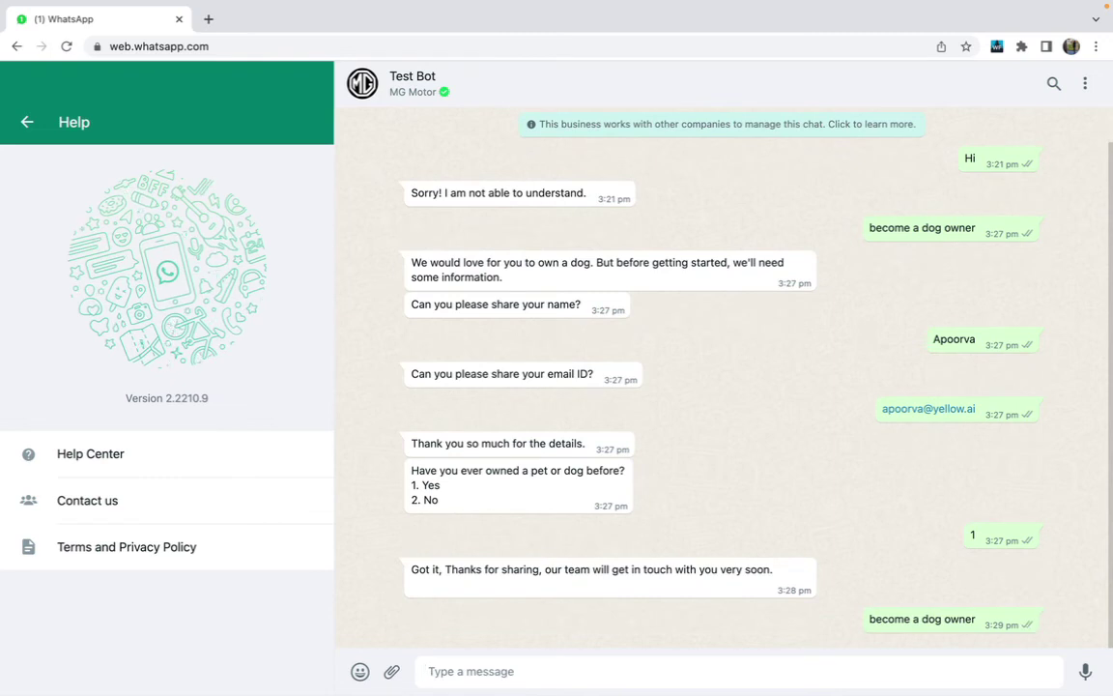
text(apoorva)
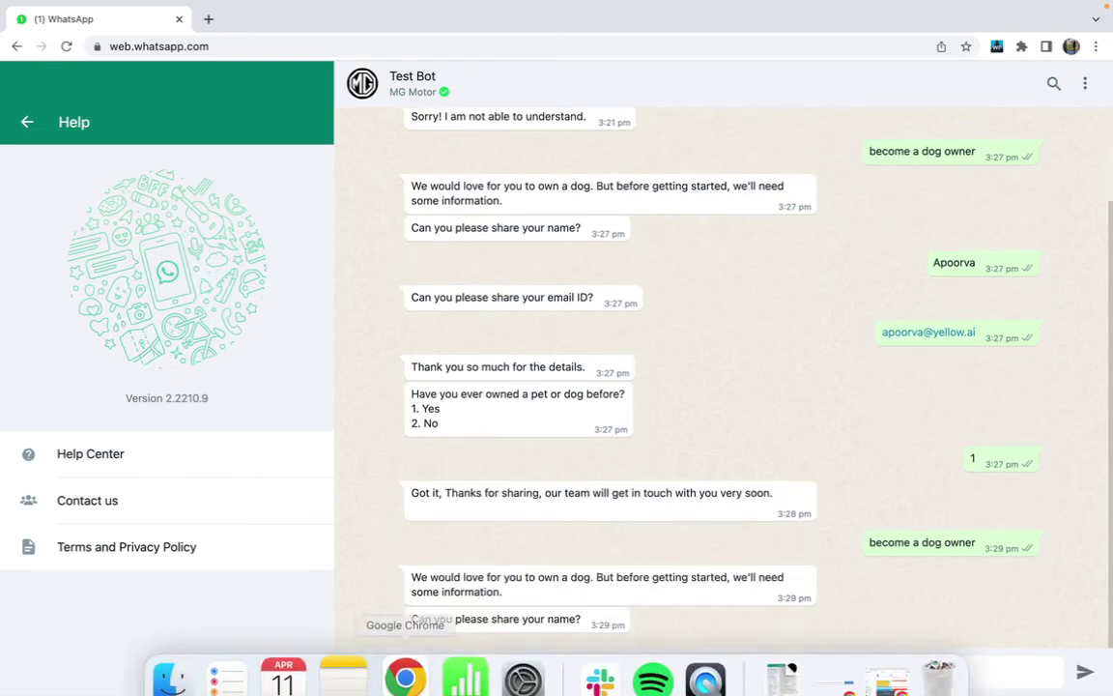
key(Return)
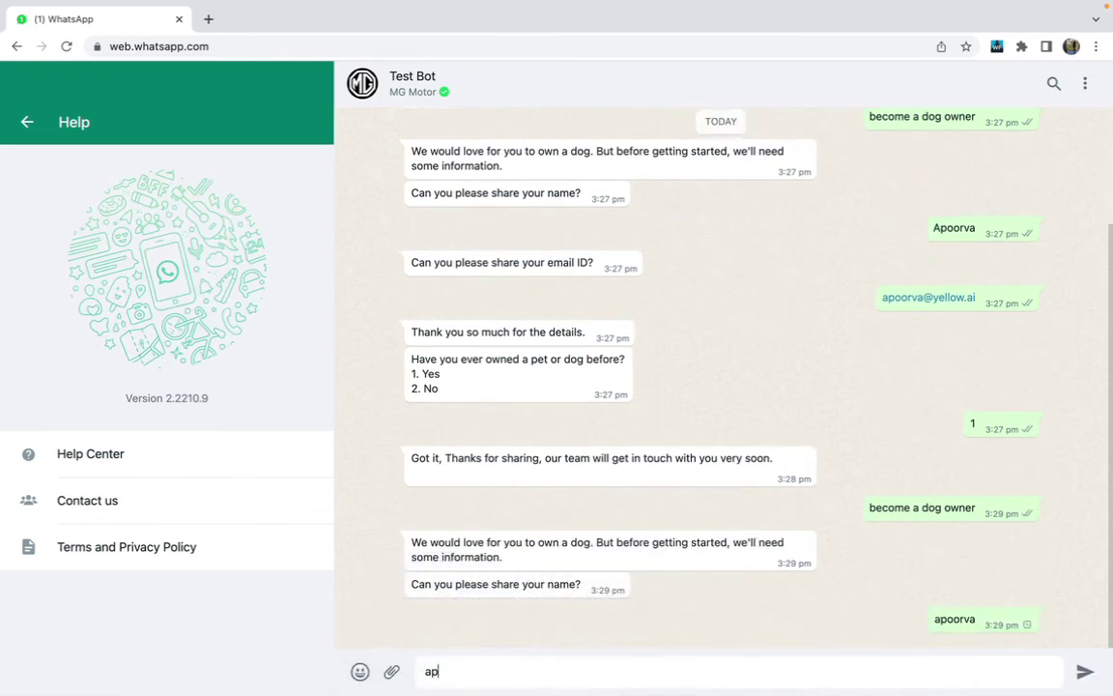
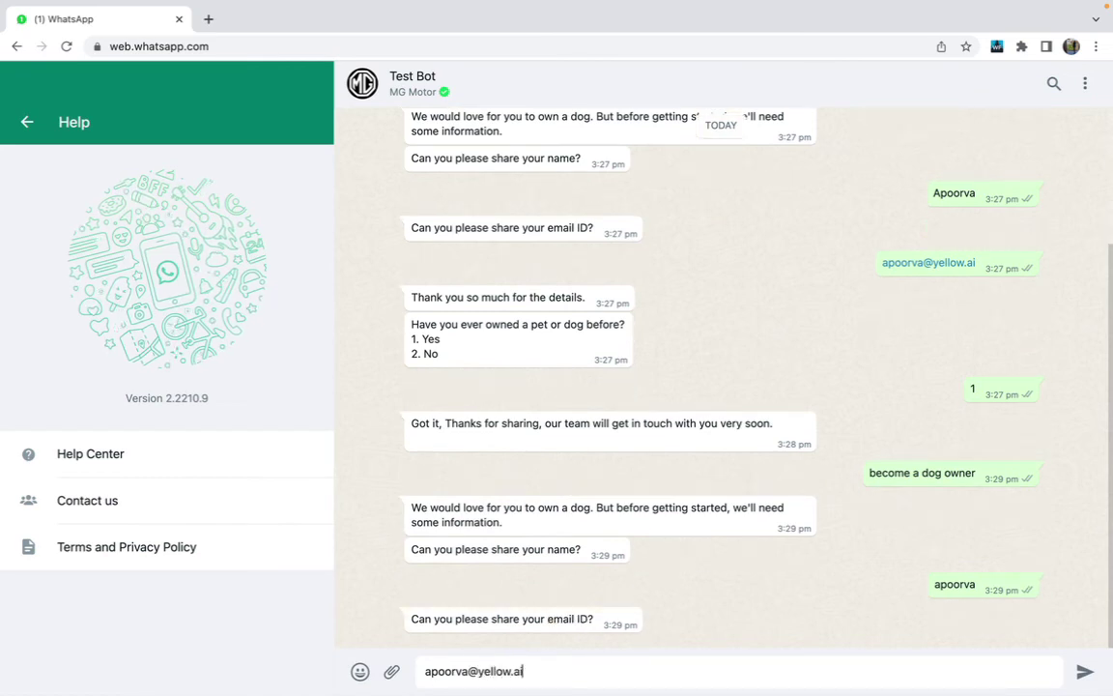
key(Return)
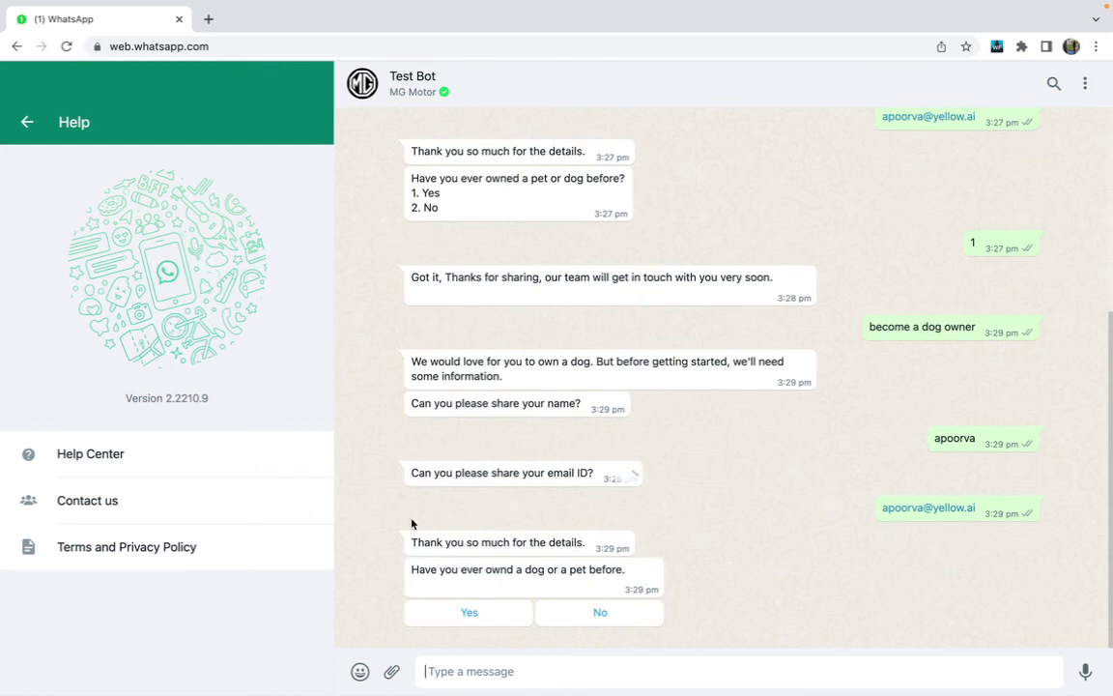
Answer Yes on the new carousel question about owning a dog or pet
drag(408, 178, 470, 220)
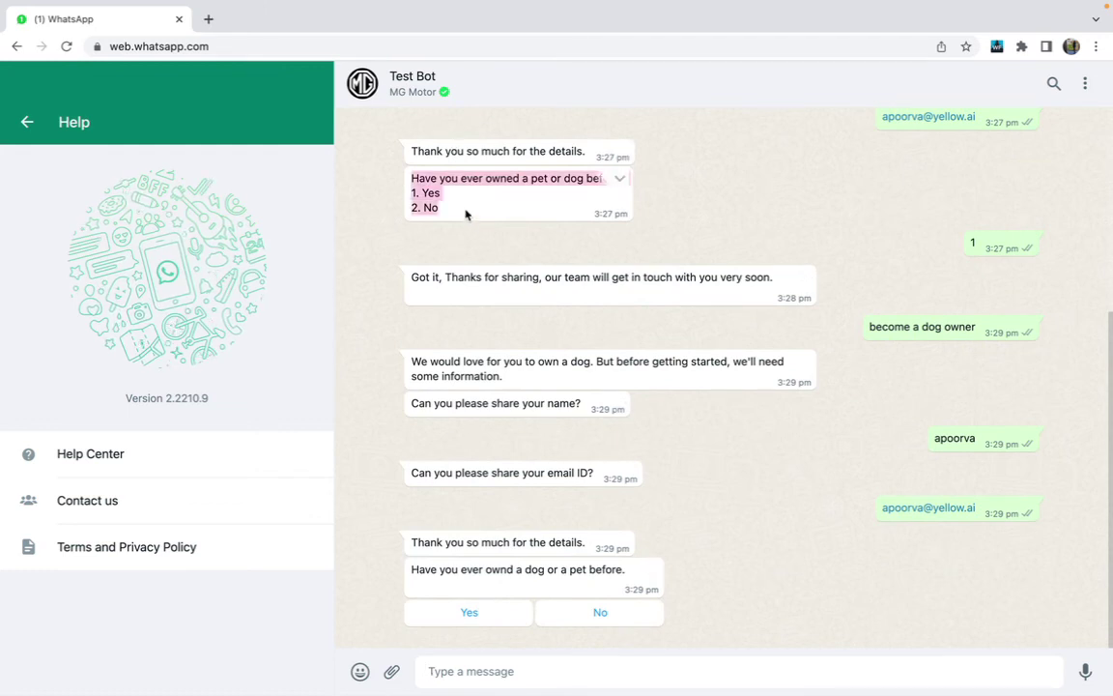
click(431, 564)
triple_click(431, 564)
click(476, 612)
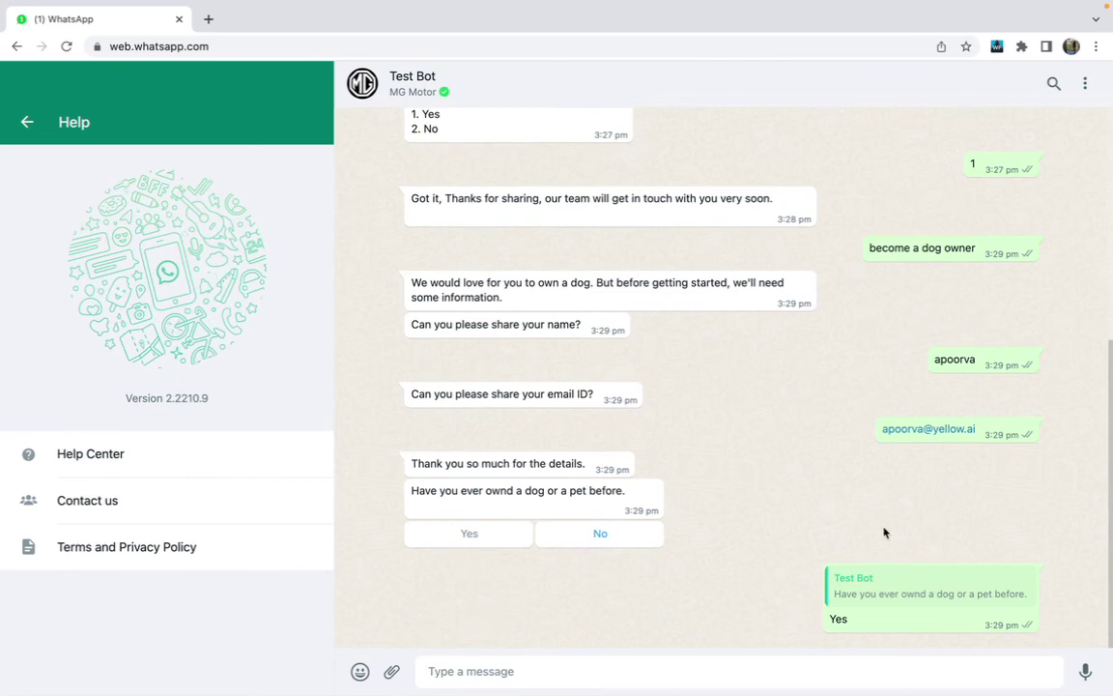